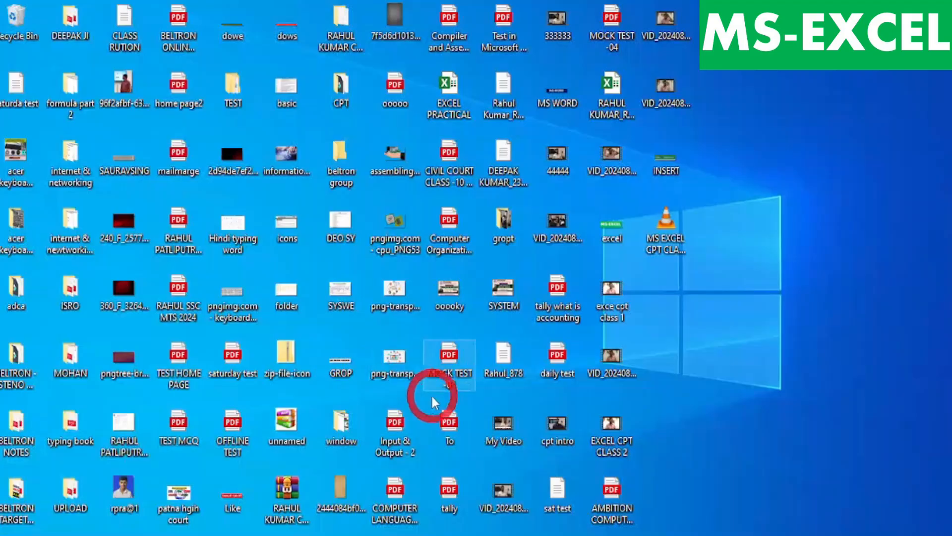
# Step: Switch to the blank Book1 workbook in Excel and enlarge the sheet view
pyautogui.moveTo(526, 533)
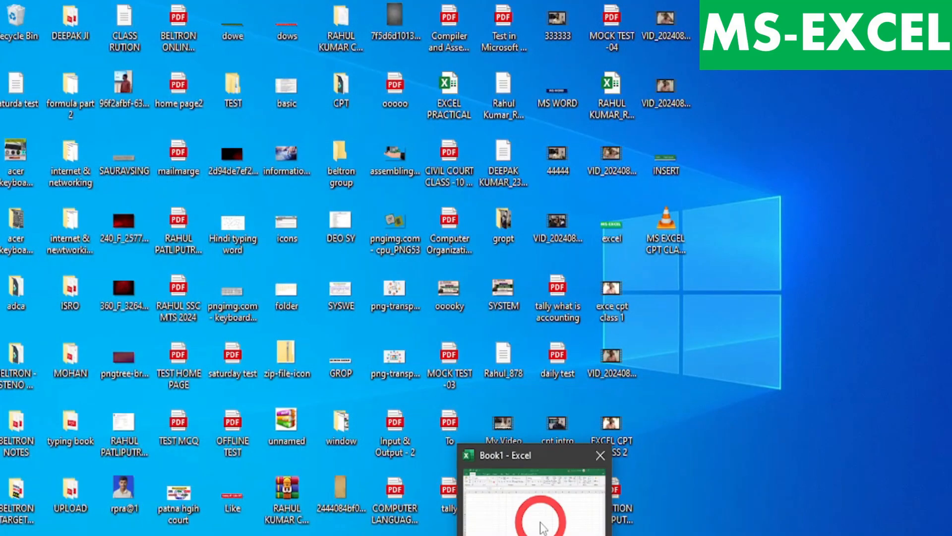
pyautogui.click(542, 453)
pyautogui.keyDown('ctrl'); pyautogui.scroll(5, 355, 323); pyautogui.keyUp('ctrl')
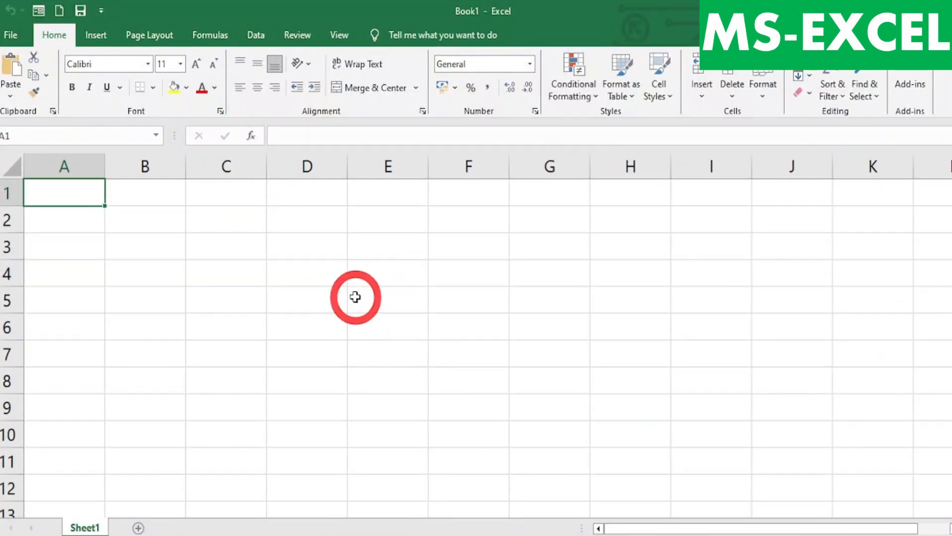
pyautogui.keyDown('ctrl'); pyautogui.scroll(1, 201, 293); pyautogui.keyUp('ctrl')
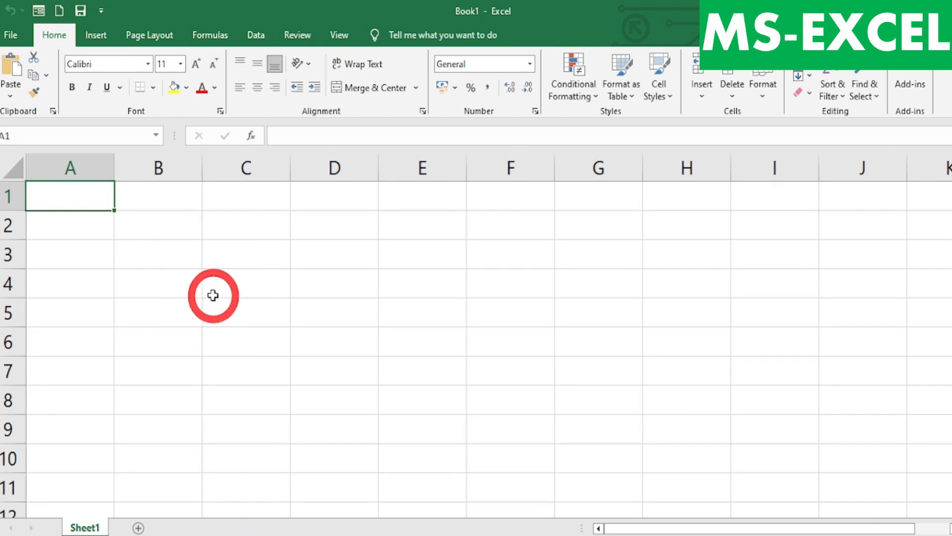
# Step: Examine the addition formulas in the excel formula.pdf document and return to the Book1 workbook in Excel
pyautogui.hotkey('alt', 'Tab')
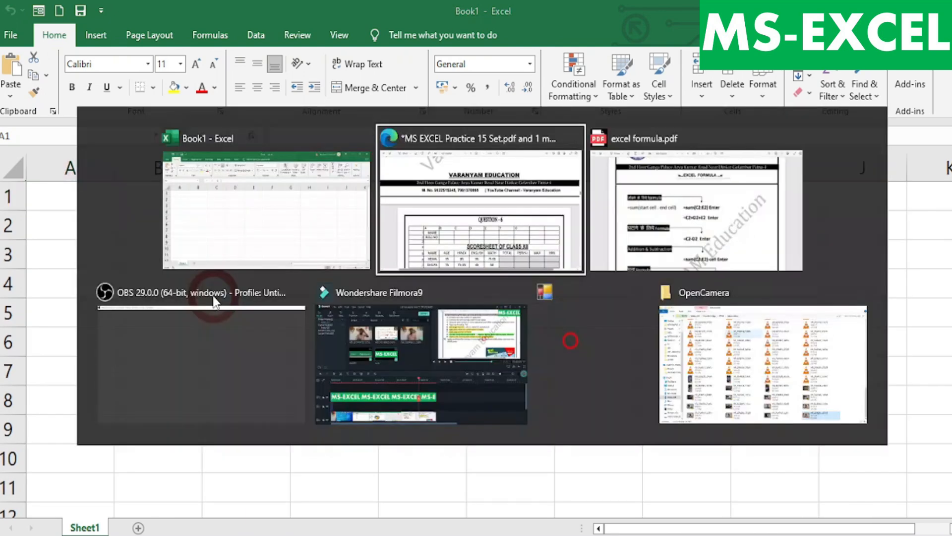
pyautogui.hotkey('alt', 'Tab')
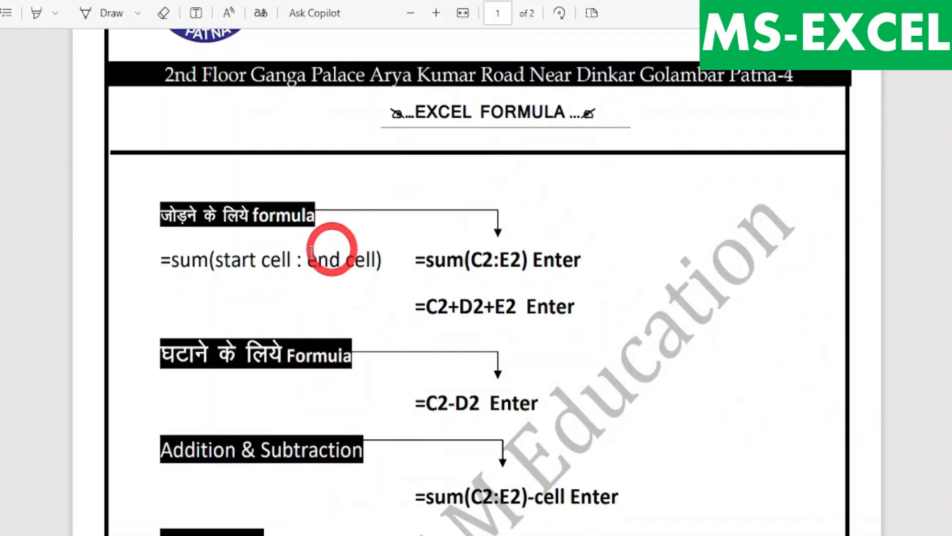
pyautogui.keyDown('ctrl'); pyautogui.scroll(1, 243, 273); pyautogui.keyUp('ctrl')
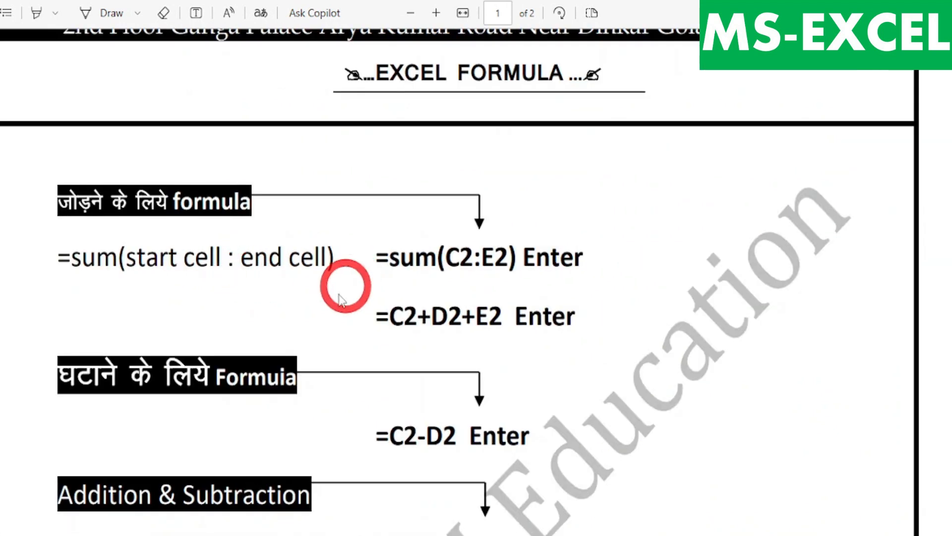
pyautogui.hotkey('alt', 'Tab')
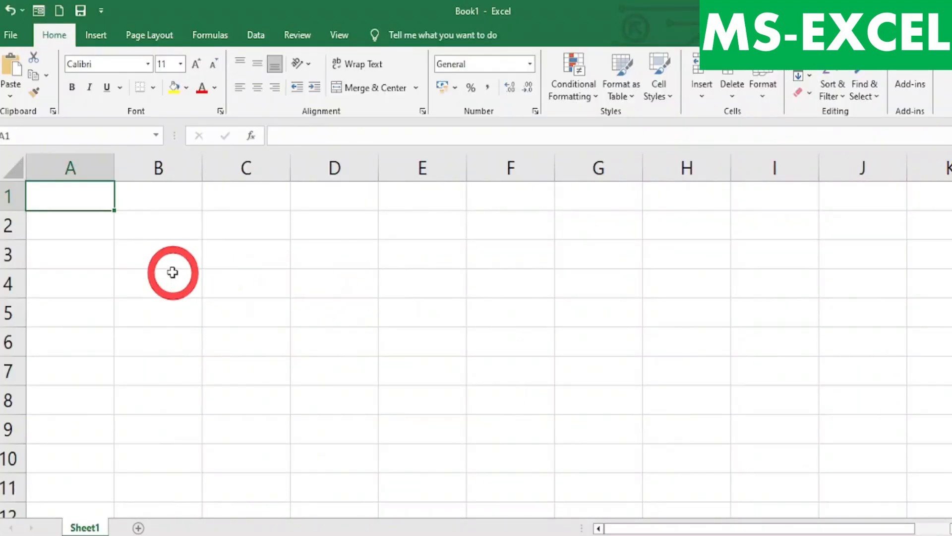
# Step: Enter the numbers 20, 30, 40, 30 and 23 across cells A1 to E1
pyautogui.write('20')
pyautogui.press('Tab')
pyautogui.press('Tab')
pyautogui.write('40')
pyautogui.press('Tab')
pyautogui.write('3')
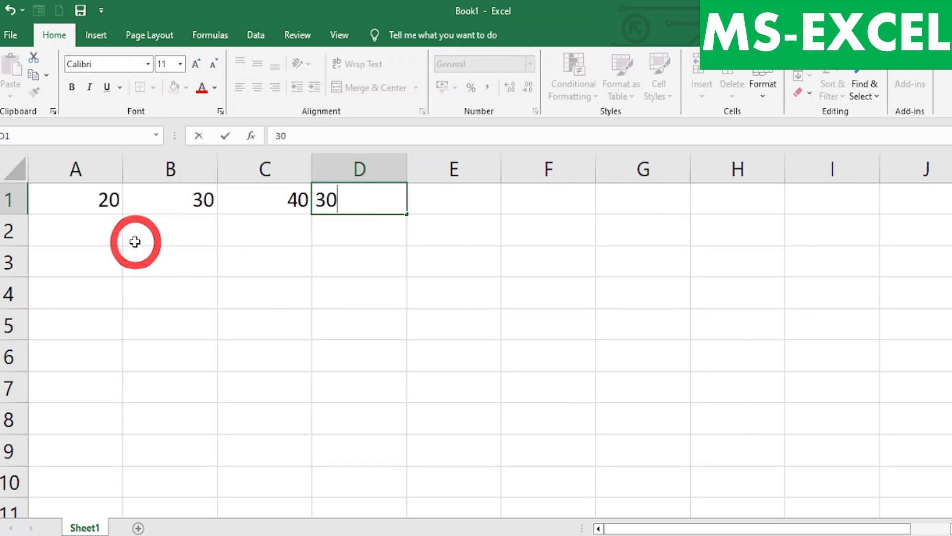
pyautogui.press('Tab')
pyautogui.write('2')
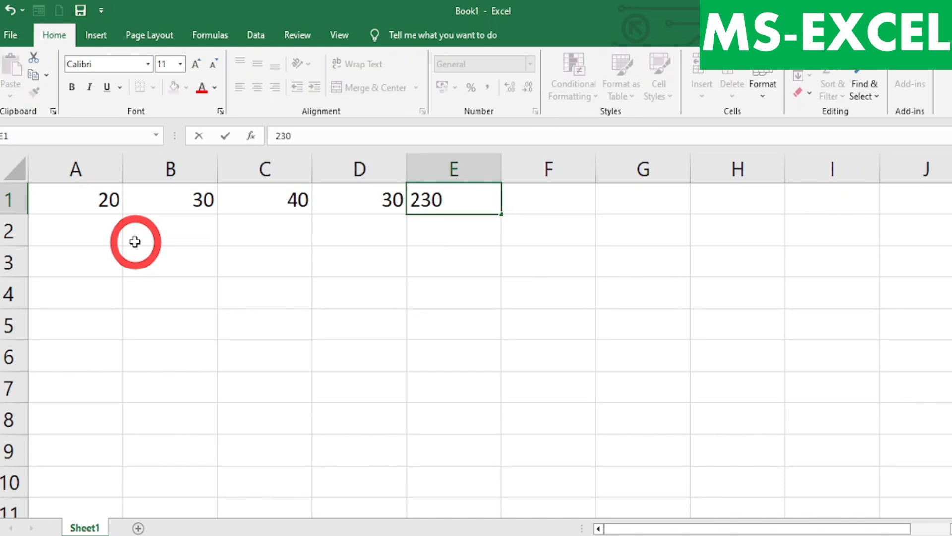
pyautogui.write('30')
pyautogui.press('BackSpace')
pyautogui.press('Tab')
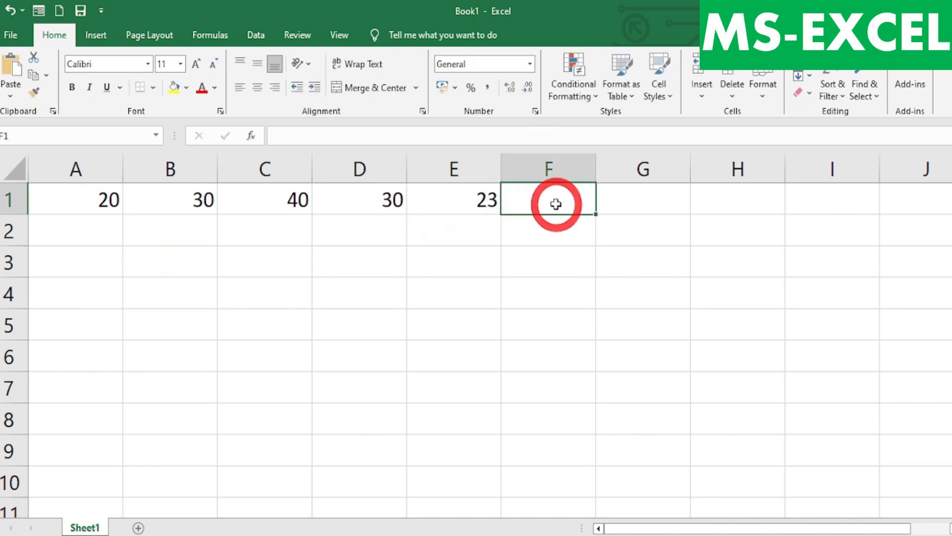
# Step: Add up the row in cell F1 with the formula =sum(A1:E1)
pyautogui.write('=')
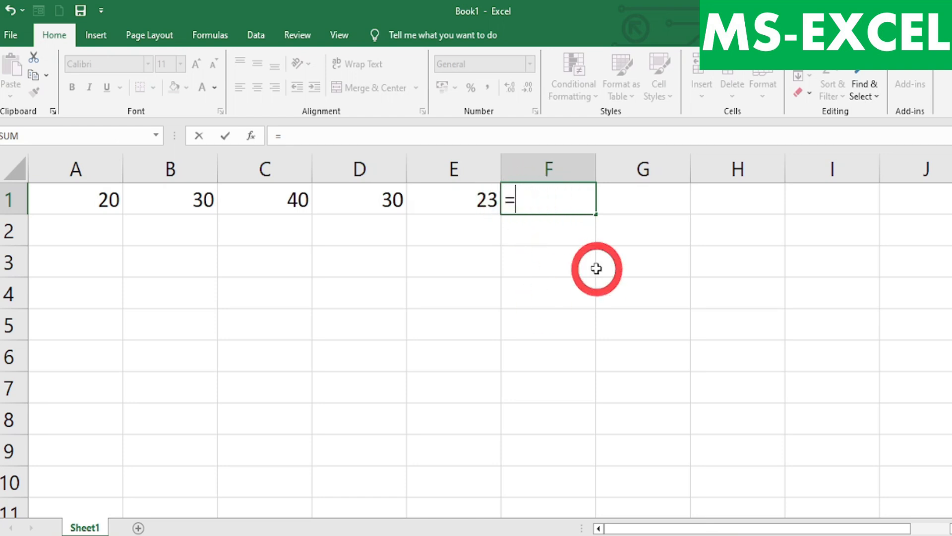
pyautogui.write('SUM')
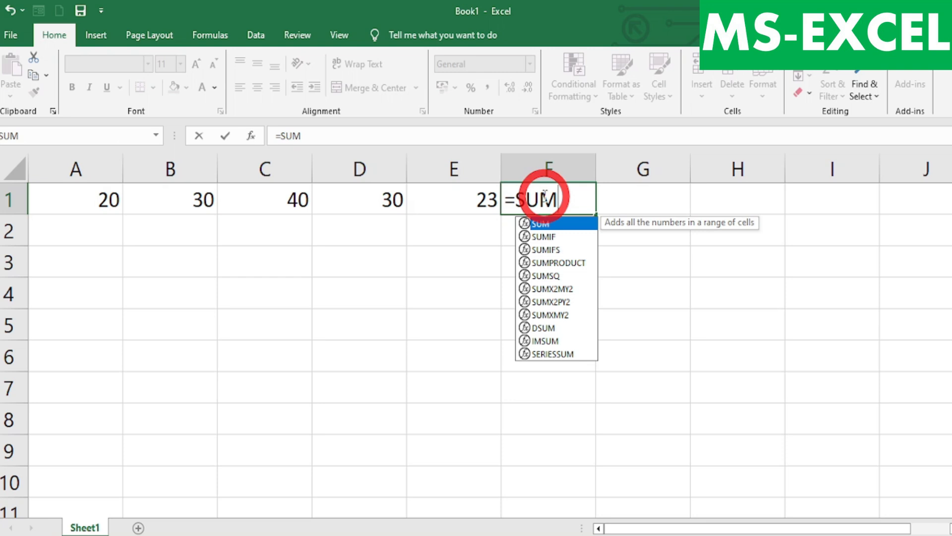
pyautogui.press('BackSpace')
pyautogui.press('BackSpace')
pyautogui.press('BackSpace')
pyautogui.write('s')
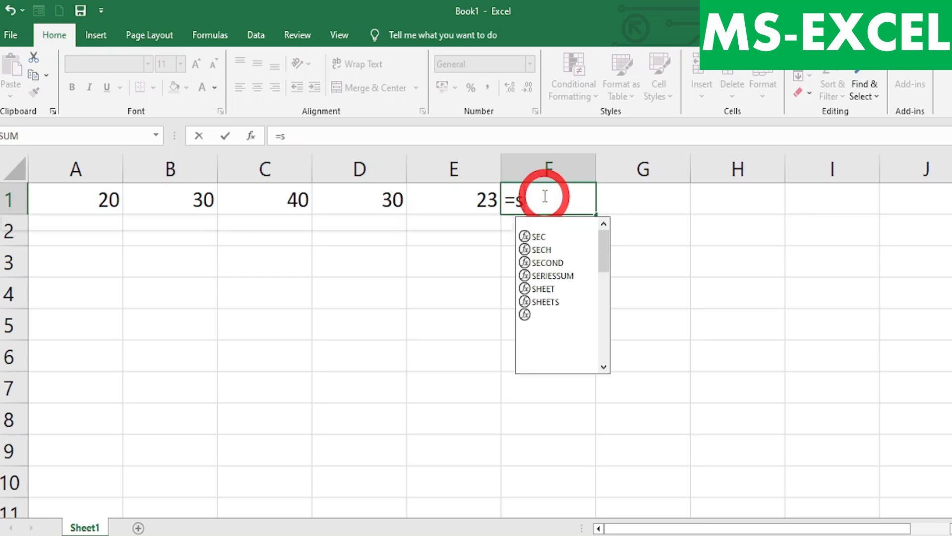
pyautogui.write('um')
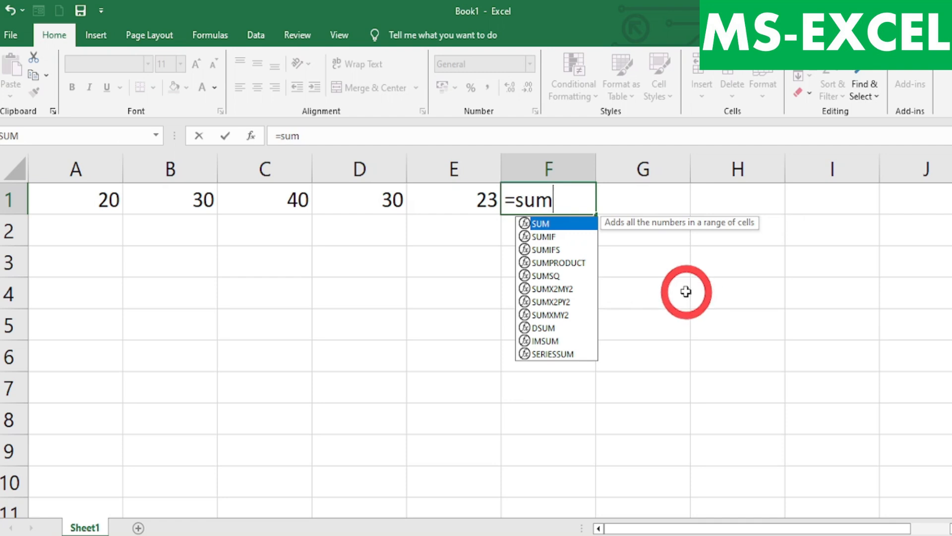
pyautogui.write('(')
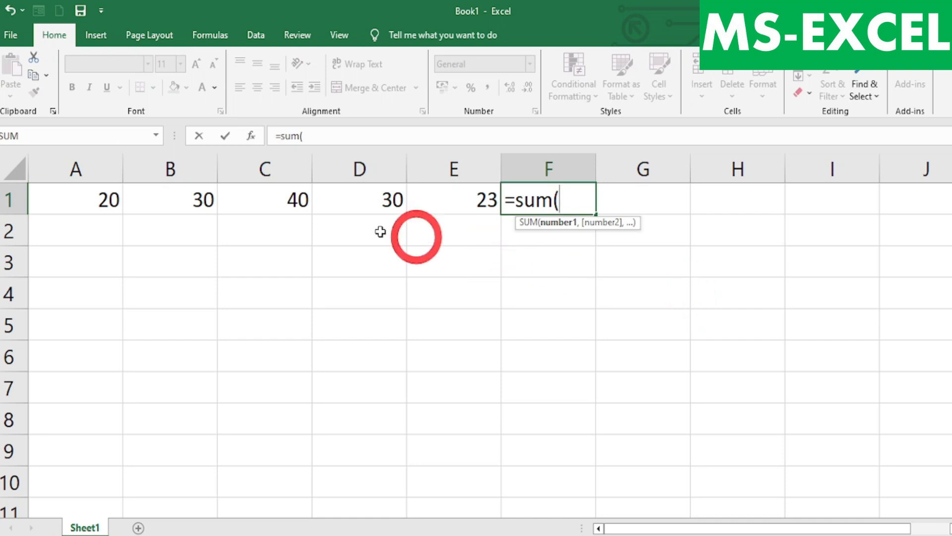
pyautogui.moveTo(110, 202); pyautogui.dragTo(441, 199)
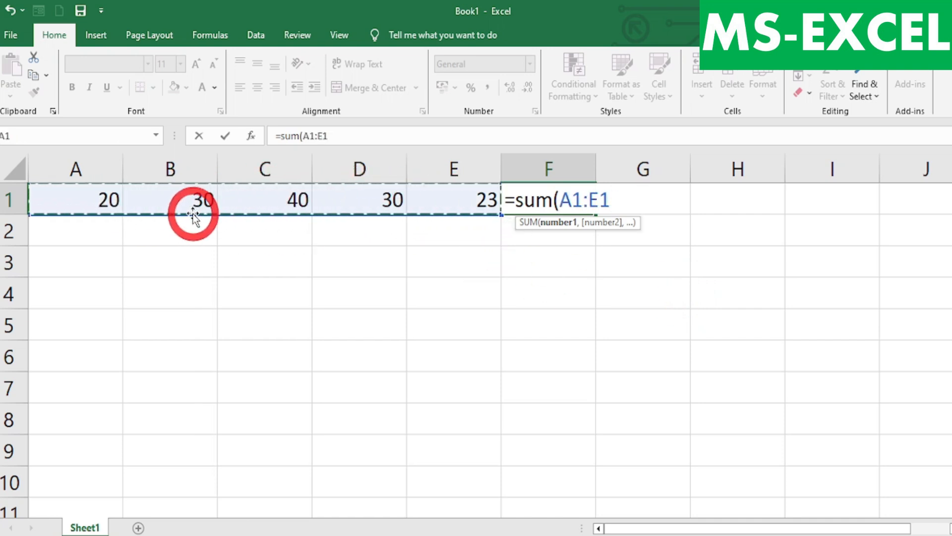
pyautogui.click(101, 198)
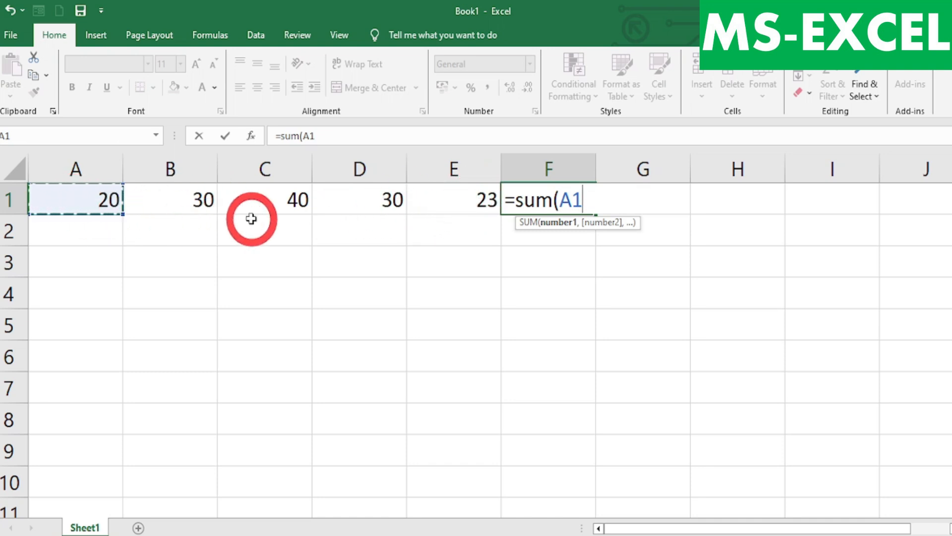
pyautogui.keyDown('shift'); pyautogui.click(478, 201); pyautogui.keyUp('shift')
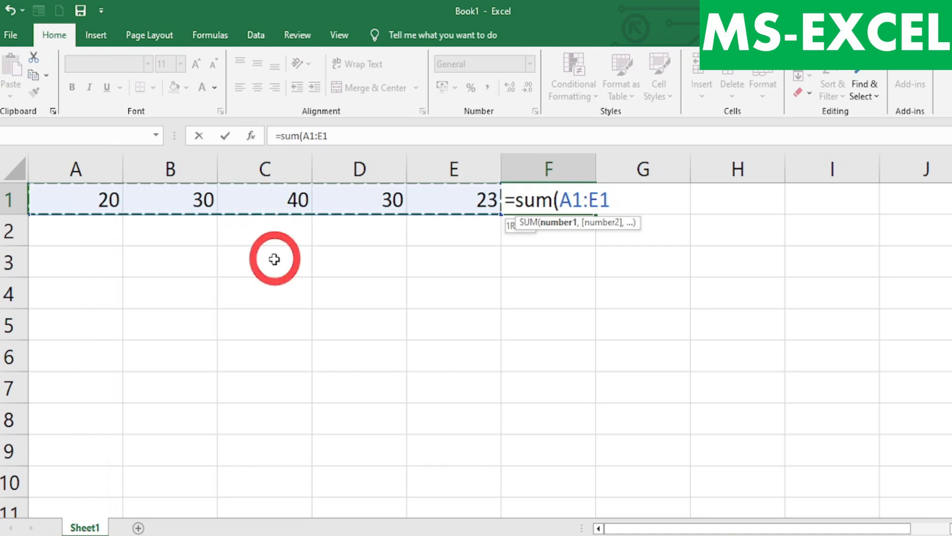
pyautogui.write(')')
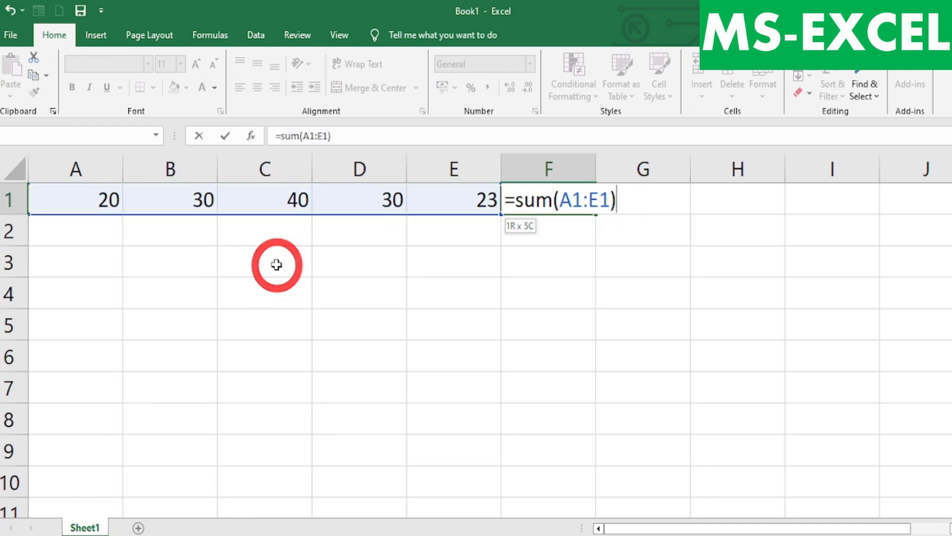
pyautogui.press('Return')
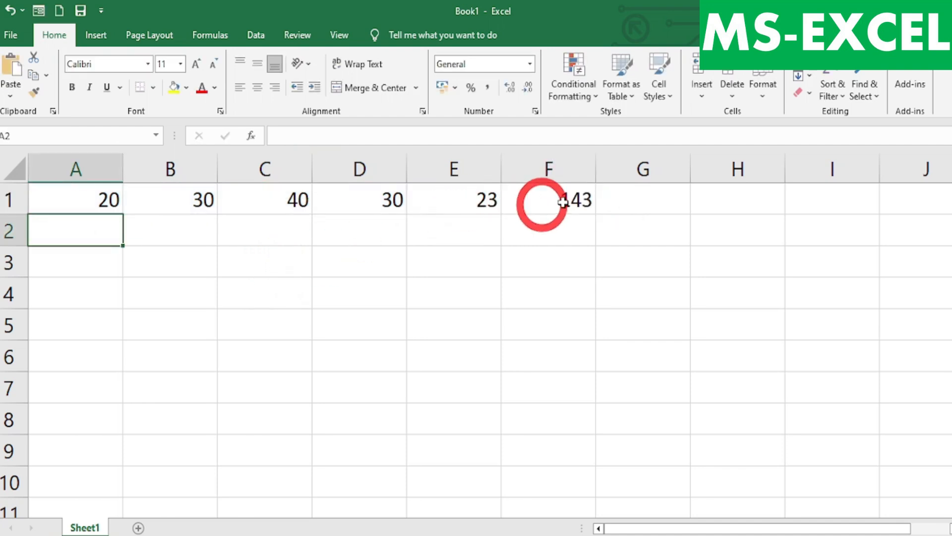
# Step: Test the sum formula in F1 by changing C1 to 45 and A1 to 22
pyautogui.click(550, 203)
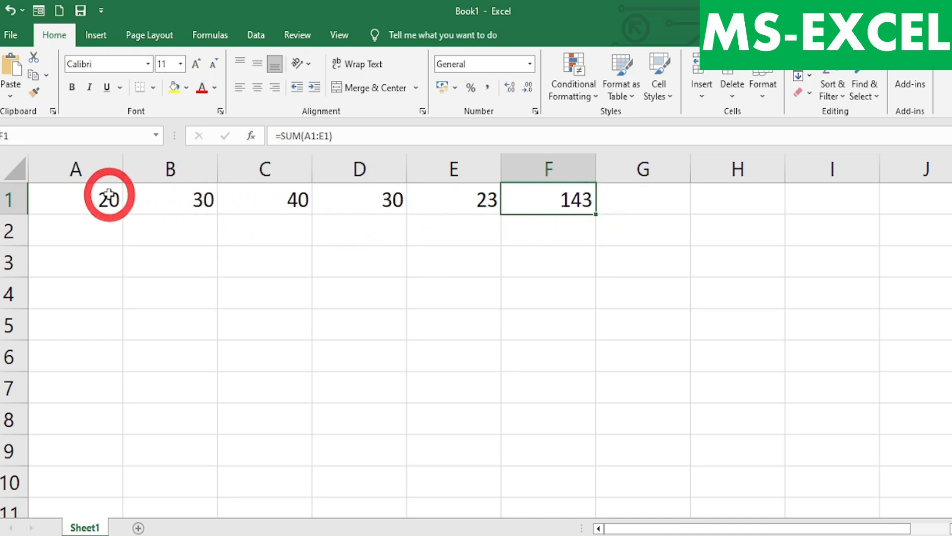
pyautogui.moveTo(110, 202); pyautogui.dragTo(517, 209)
pyautogui.click(565, 199)
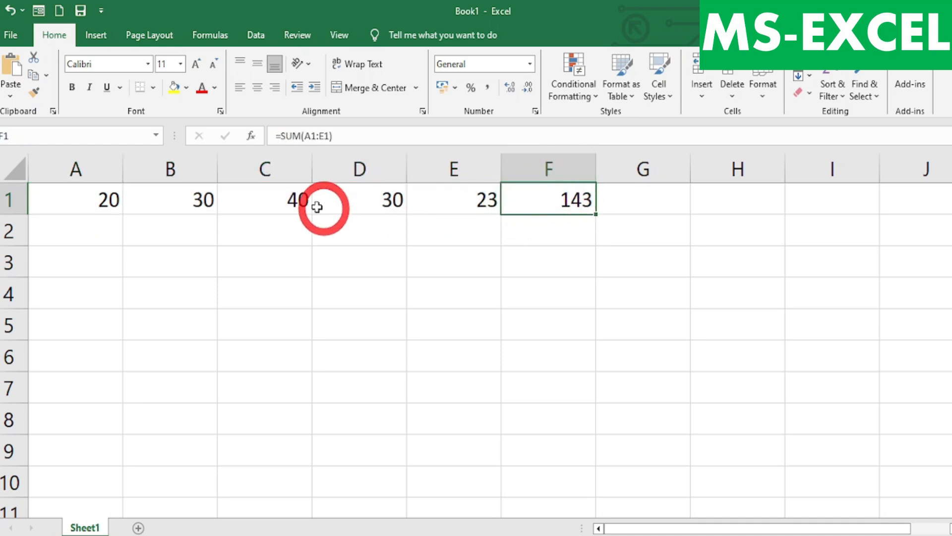
pyautogui.click(298, 202)
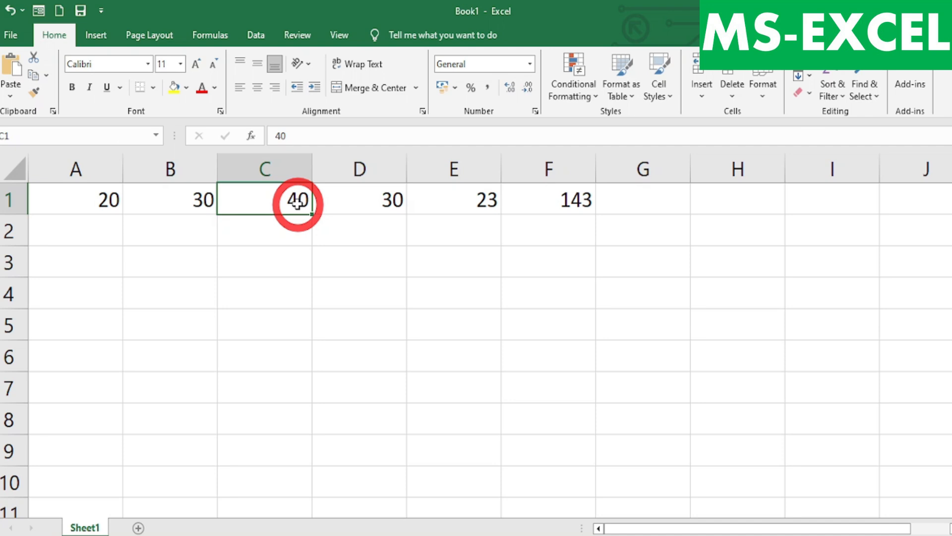
pyautogui.write('4')
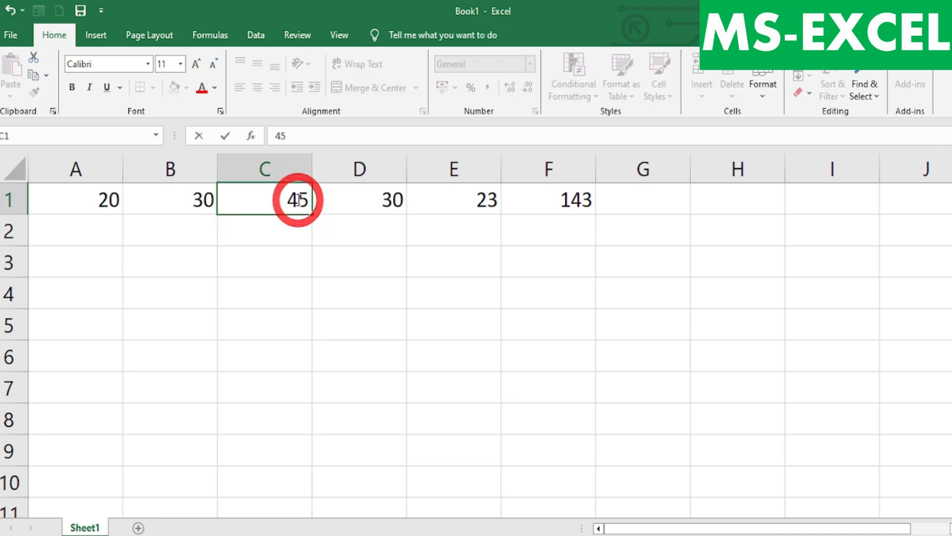
pyautogui.press('Return')
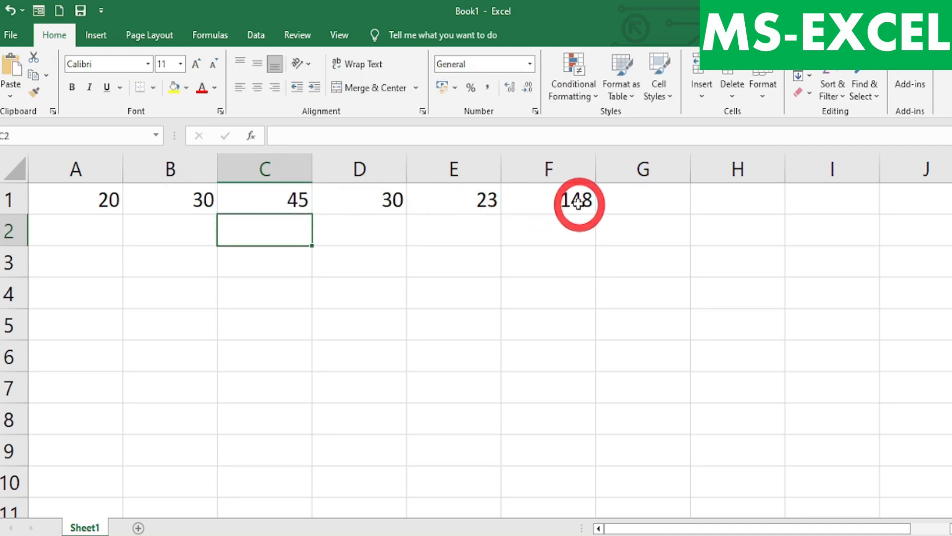
pyautogui.click(98, 201)
pyautogui.write('2')
pyautogui.press('Return')
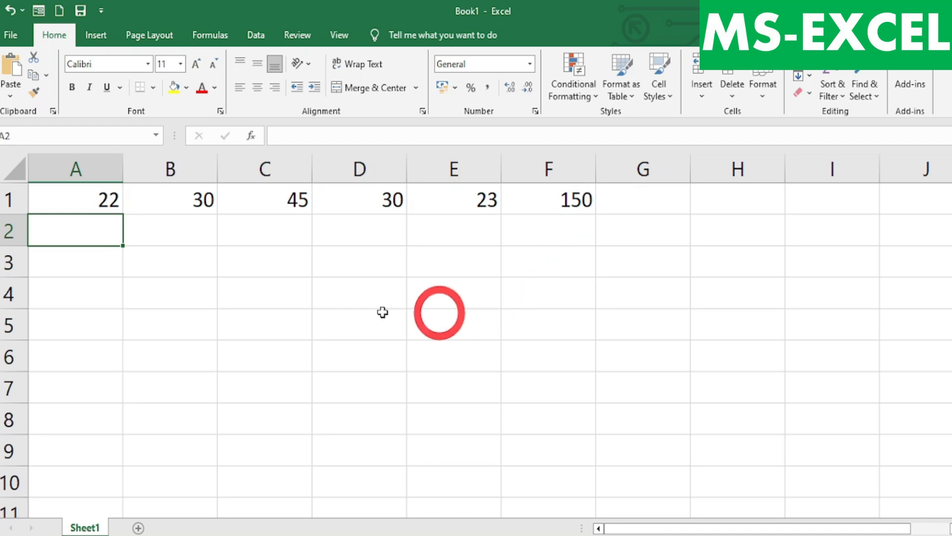
pyautogui.click(106, 203)
pyautogui.click(174, 201)
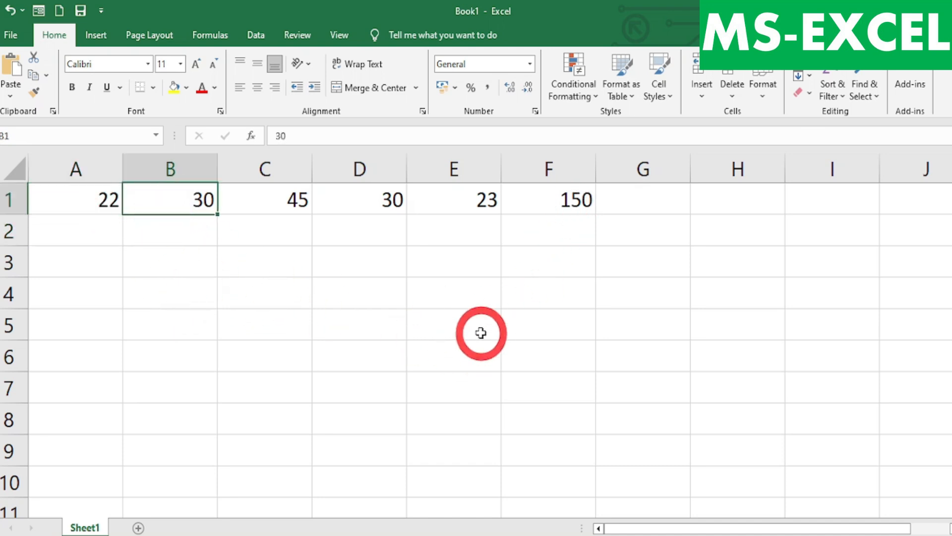
# Step: Enter the column headings name, hindi and english in cells A4 to C4
pyautogui.click(221, 307)
pyautogui.click(193, 306)
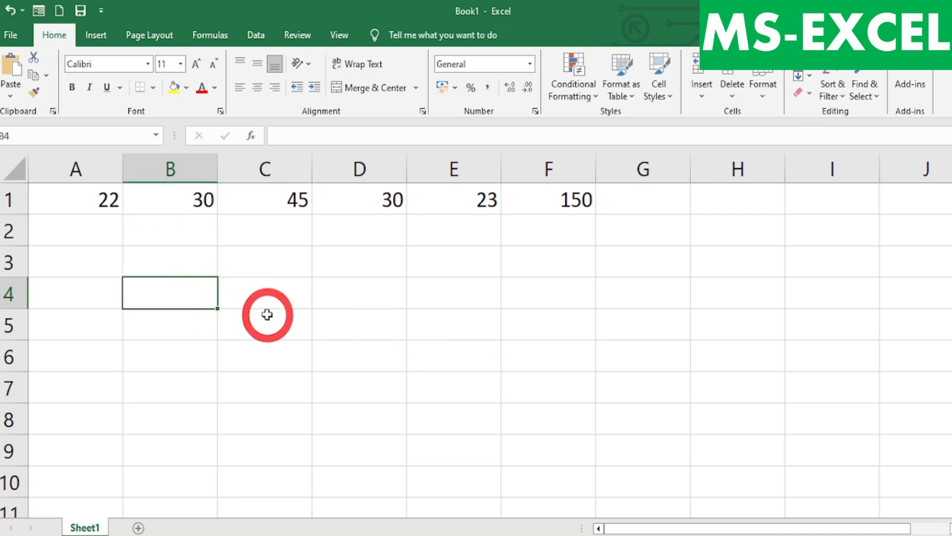
pyautogui.write('hindi')
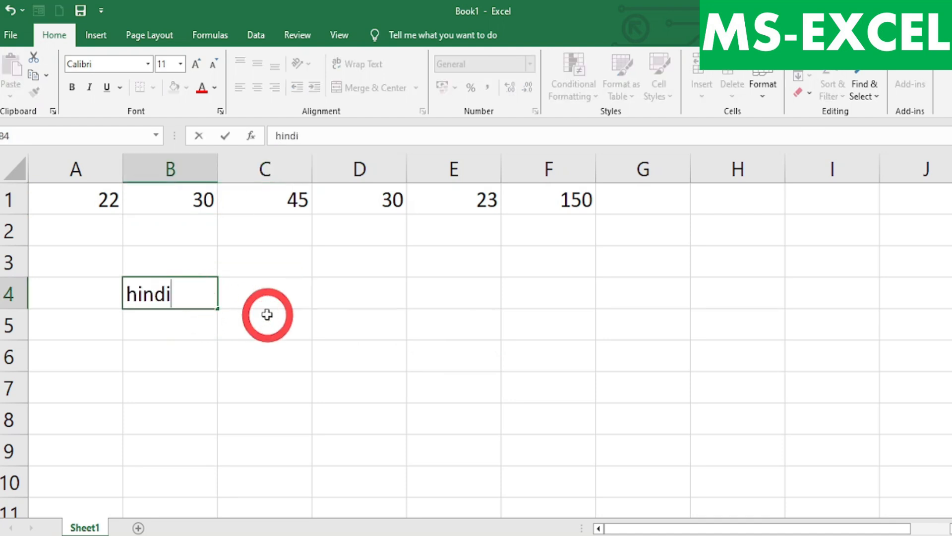
pyautogui.press('Tab')
pyautogui.write('en')
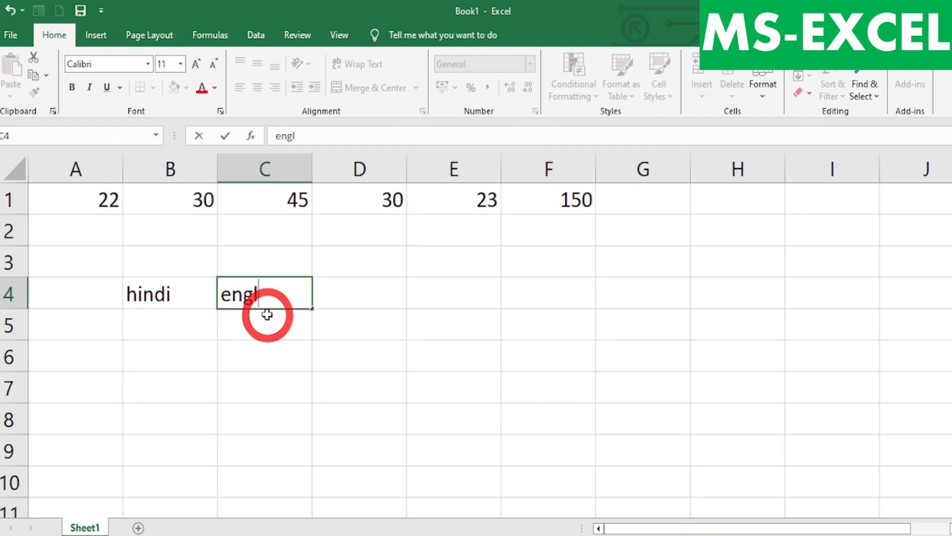
pyautogui.press('Tab')
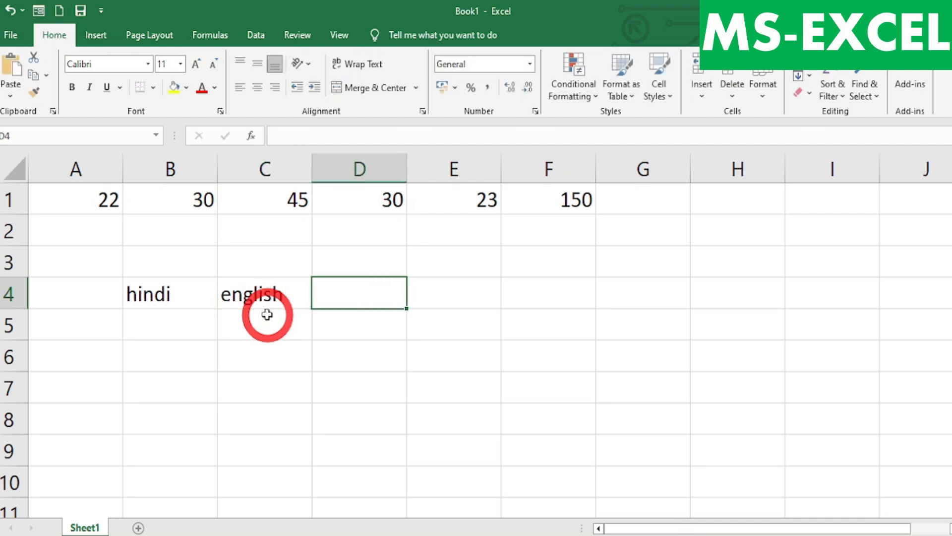
pyautogui.press('Left')
pyautogui.press('Left')
pyautogui.press('Left')
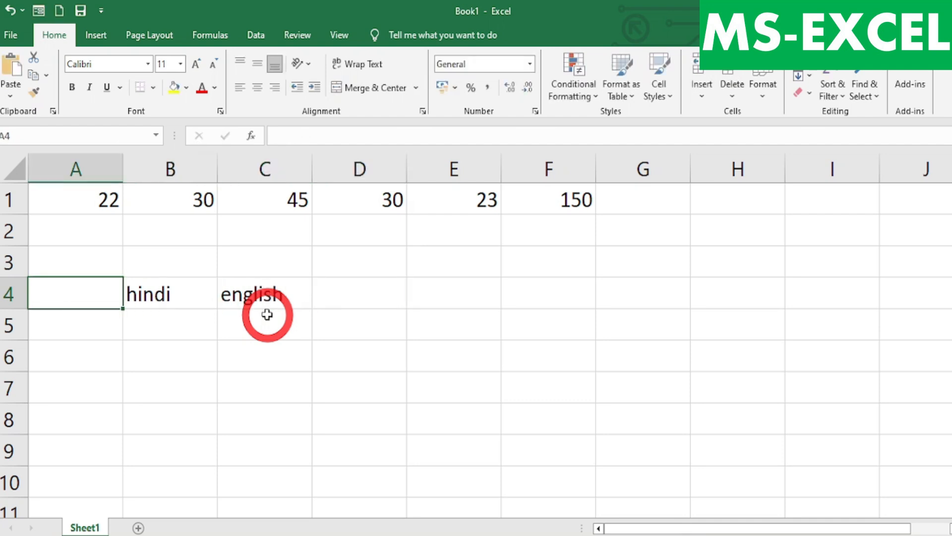
pyautogui.write('name')
pyautogui.press('Return')
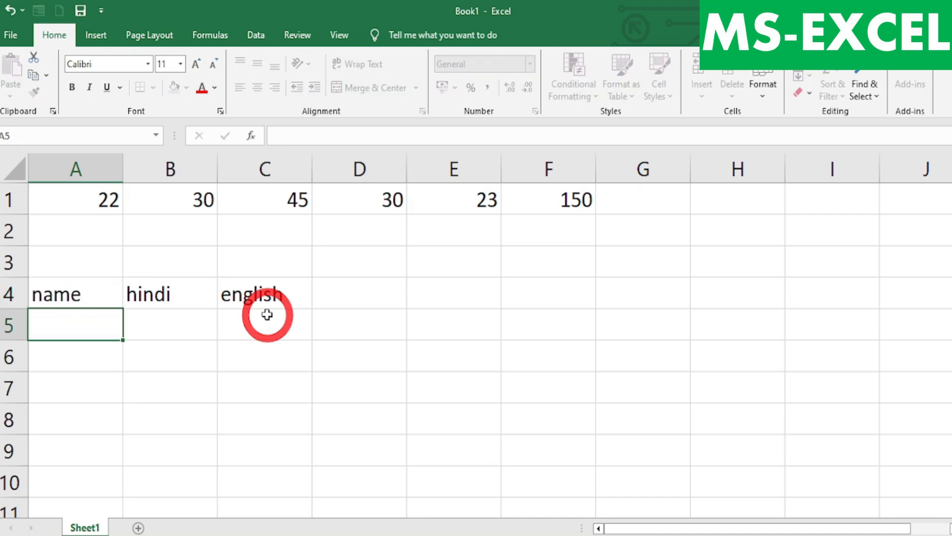
# Step: Fill the name column from A5 to A9 with the entries a, s, d, f and g
pyautogui.write('a')
pyautogui.press('Return')
pyautogui.write('s')
pyautogui.press('Return')
pyautogui.write('d')
pyautogui.press('Return')
pyautogui.write('f')
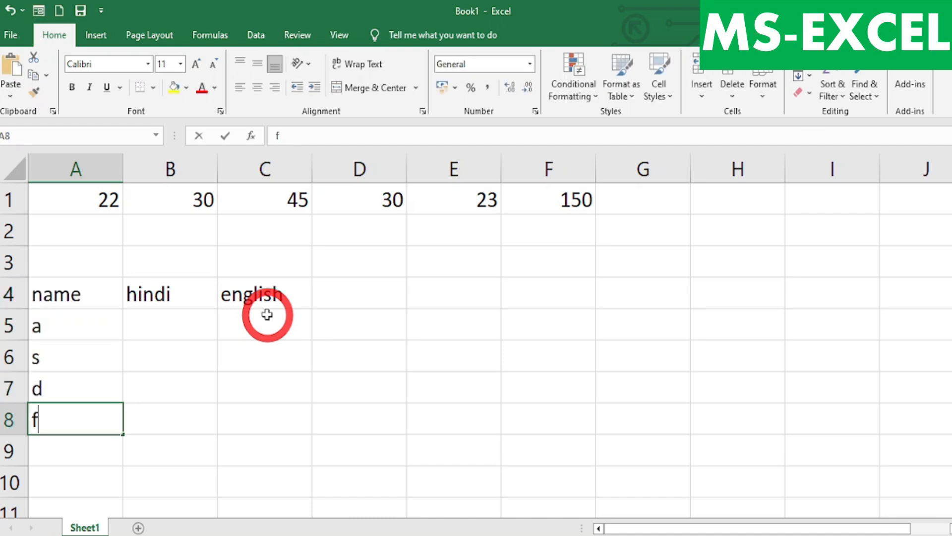
pyautogui.press('Return')
pyautogui.write('g')
# Step: Fill the hindi marks from B5 to B9 with 45, 23, 32, 43 and 11
pyautogui.click(155, 327)
pyautogui.write('45')
pyautogui.press('Return')
pyautogui.write('23')
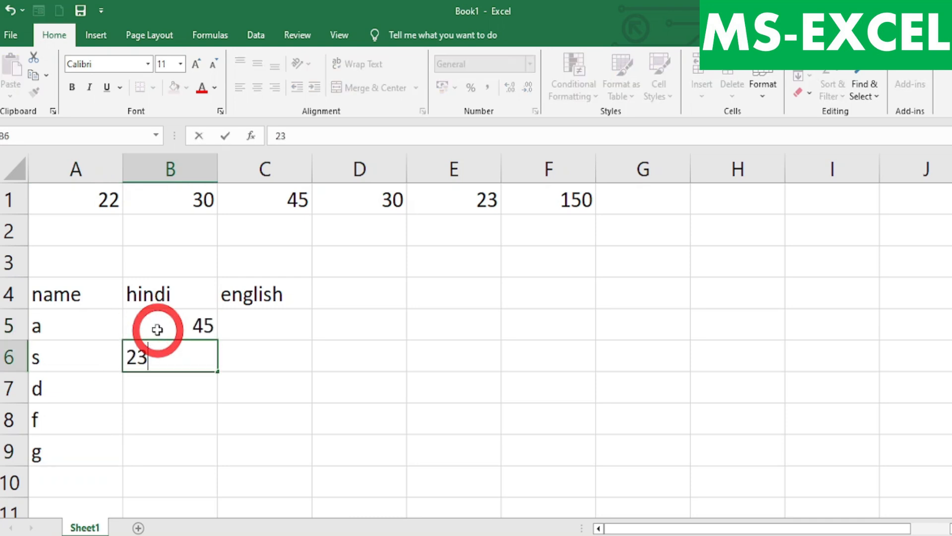
pyautogui.press('Return')
pyautogui.press('Return')
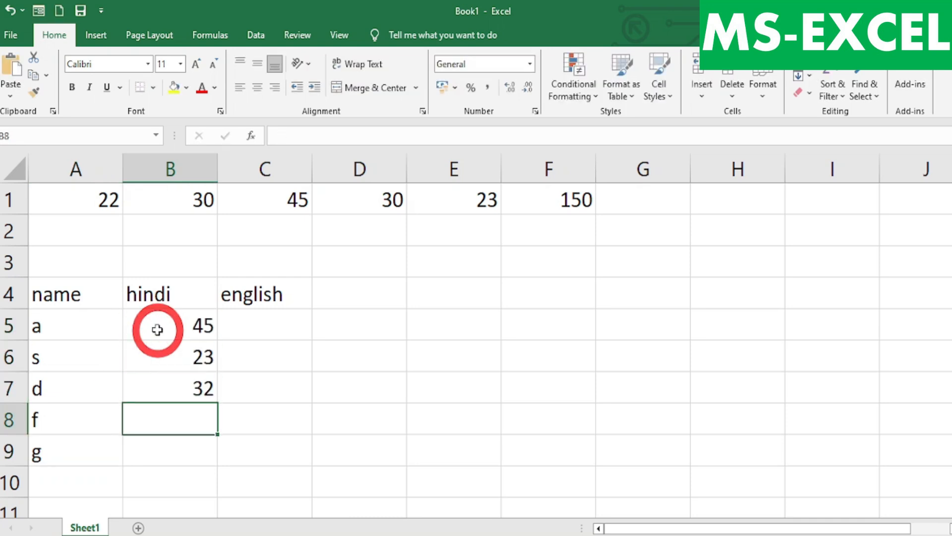
pyautogui.write('43')
pyautogui.press('Return')
pyautogui.write('11')
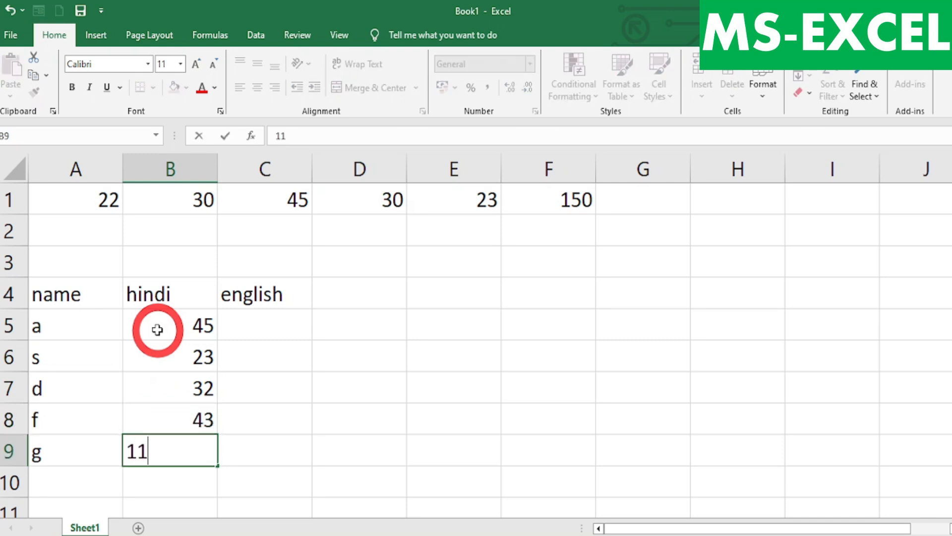
pyautogui.press('Return')
# Step: Fill the english marks from C5 to C9 with 54, 23, 22, 32 and 33
pyautogui.click(262, 321)
pyautogui.write('54')
pyautogui.press('Return')
pyautogui.write('23')
pyautogui.press('Return')
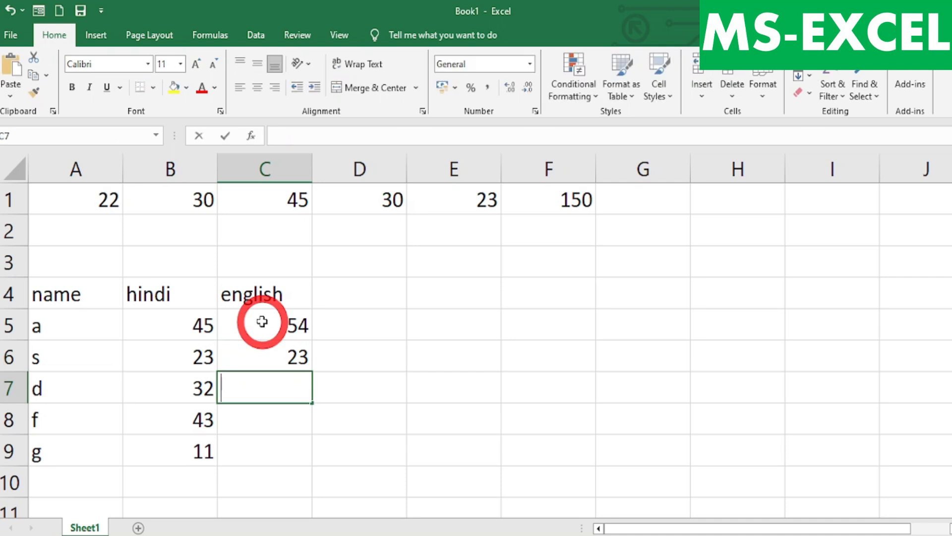
pyautogui.write('2')
pyautogui.press('Return')
pyautogui.write('3')
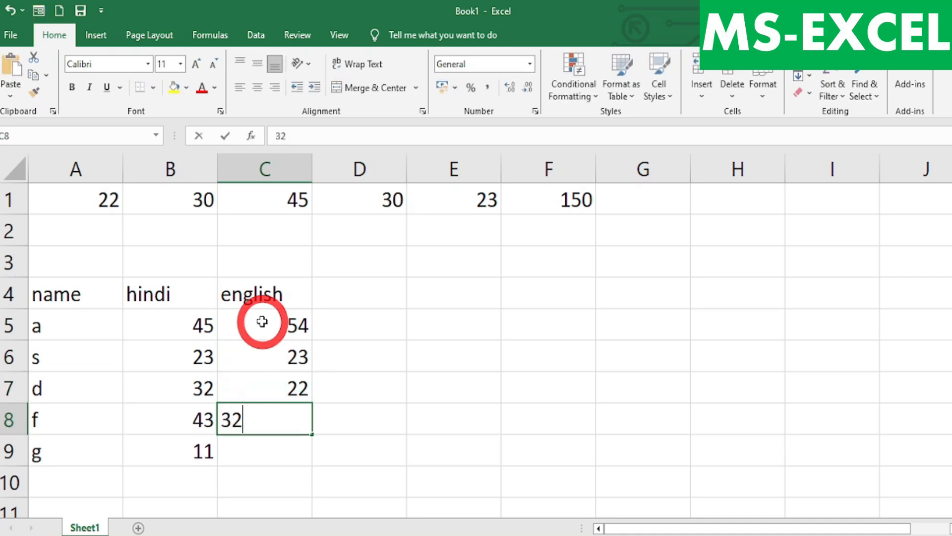
pyautogui.press('Return')
pyautogui.press('Return')
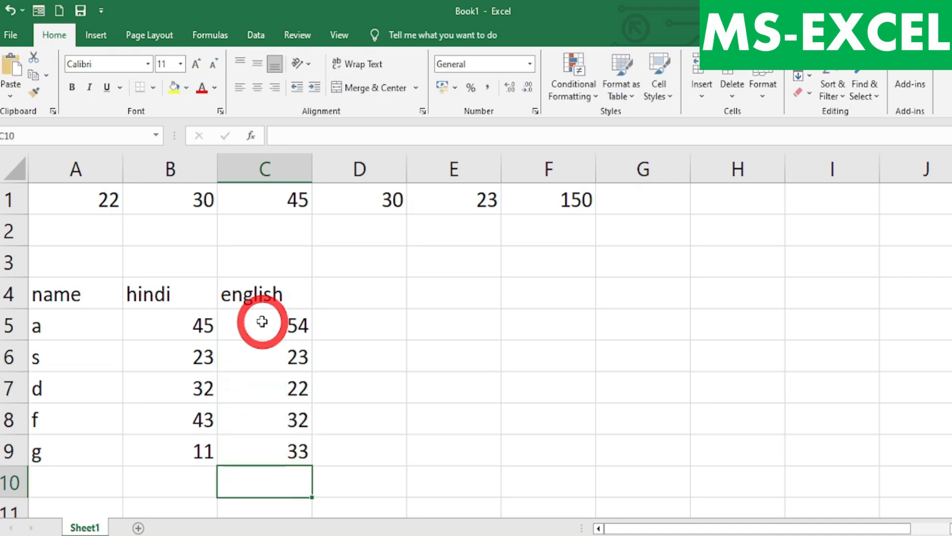
# Step: Total the first student's hindi and english marks in D5 with the formula =sum(B5:C5)
pyautogui.click(366, 336)
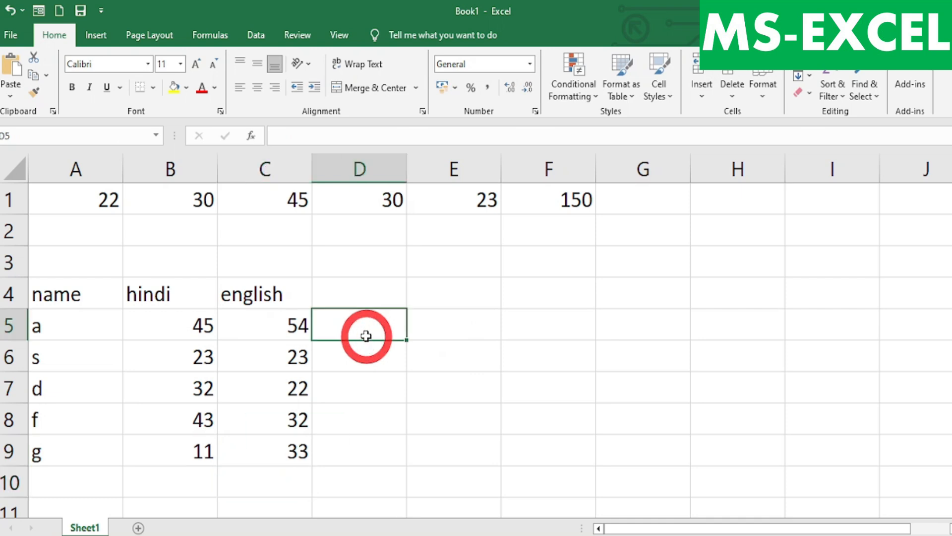
pyautogui.write('=sum')
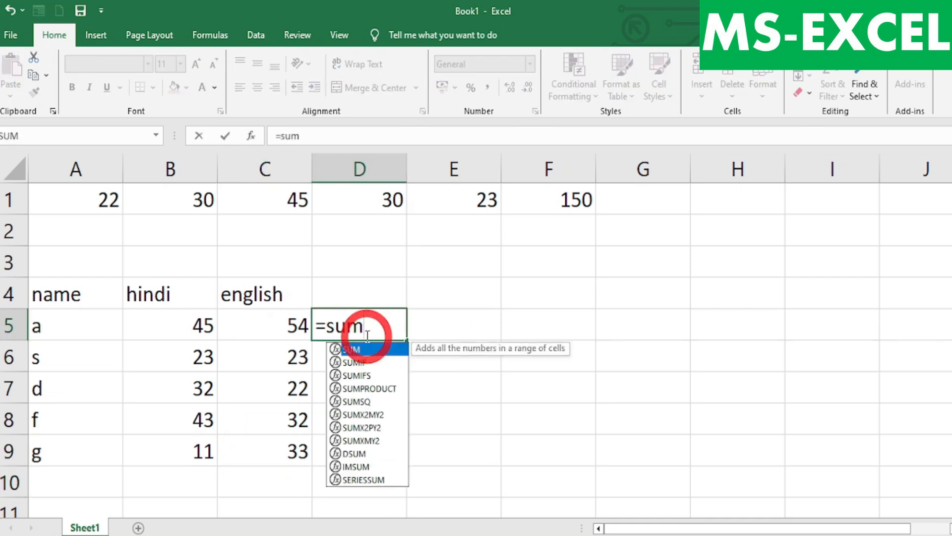
pyautogui.write('(')
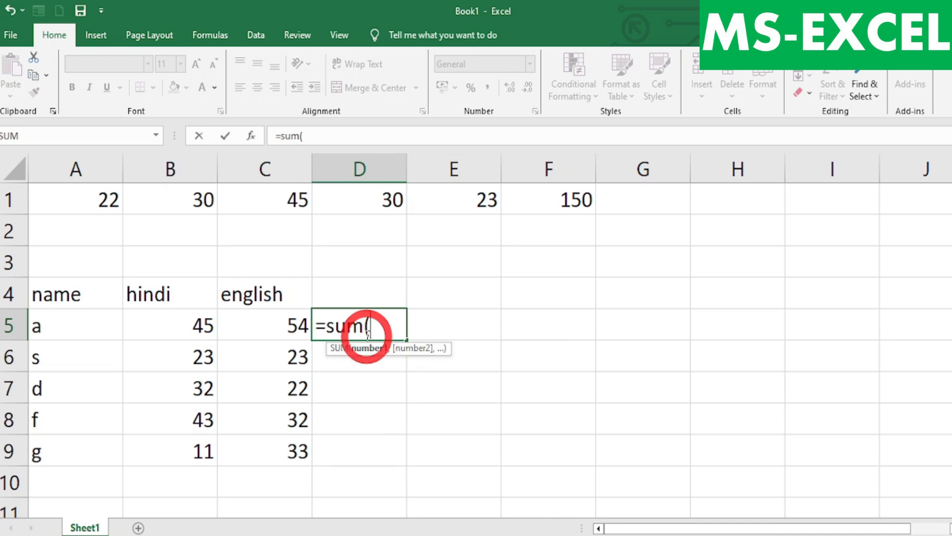
pyautogui.moveTo(204, 323); pyautogui.dragTo(243, 321)
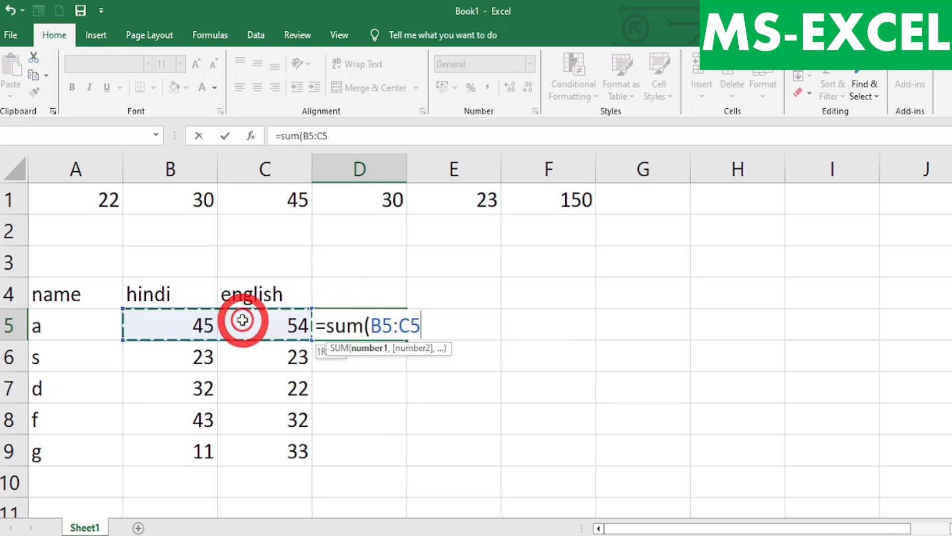
pyautogui.write(')')
pyautogui.press('Return')
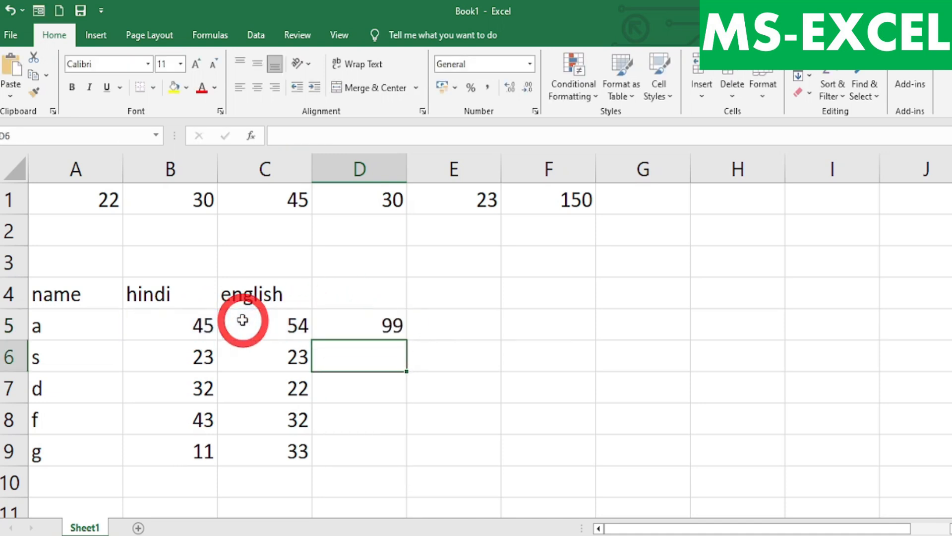
# Step: Replace the formula in D5 with the plus-sign addition =B5+C5
pyautogui.press('Up')
pyautogui.write('=')
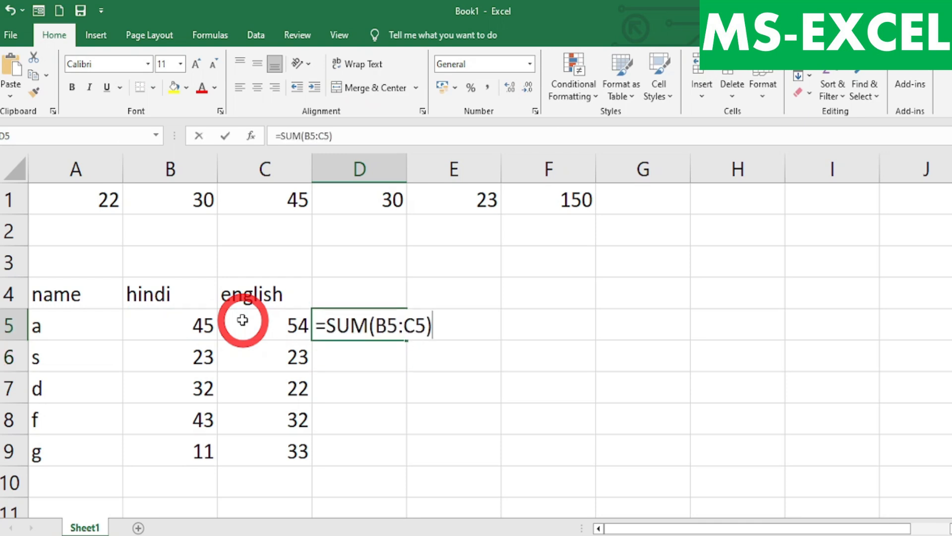
pyautogui.click(211, 324)
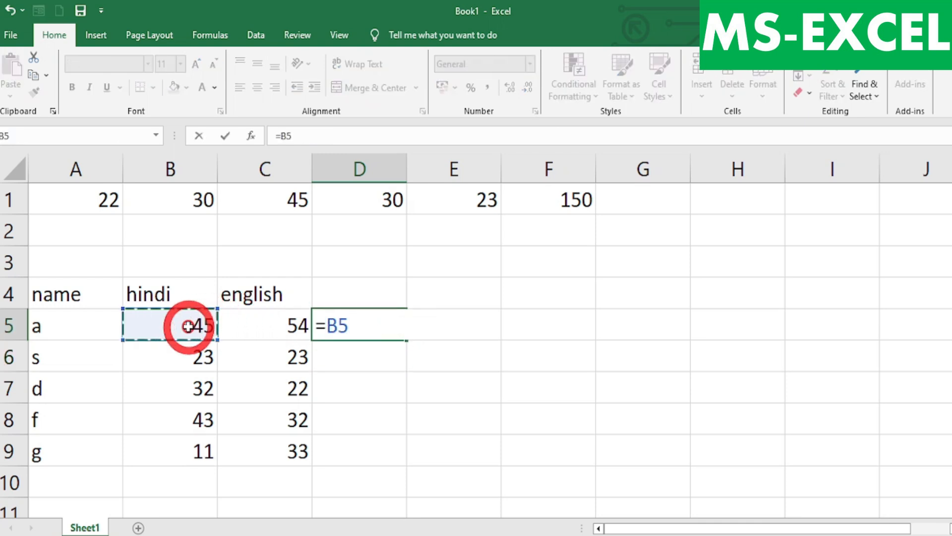
pyautogui.write('+')
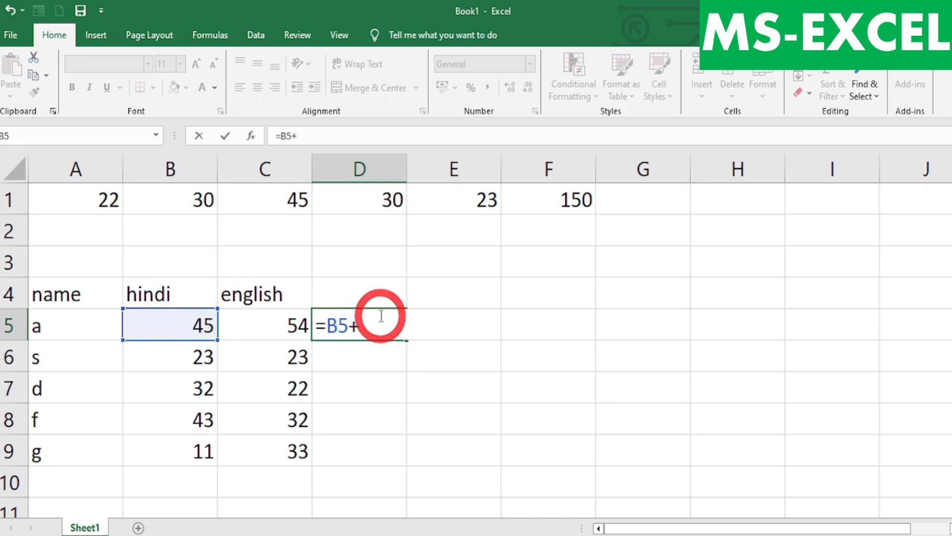
pyautogui.click(277, 325)
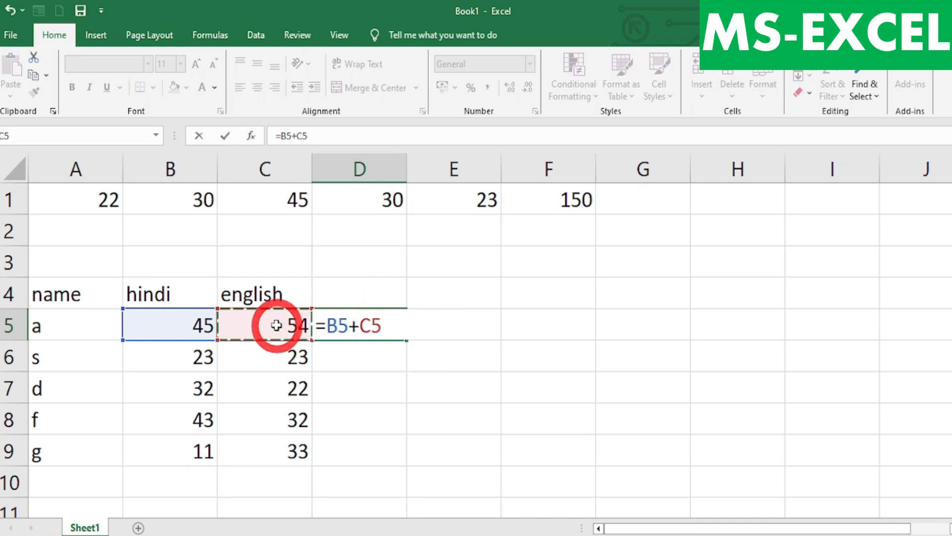
pyautogui.press('Return')
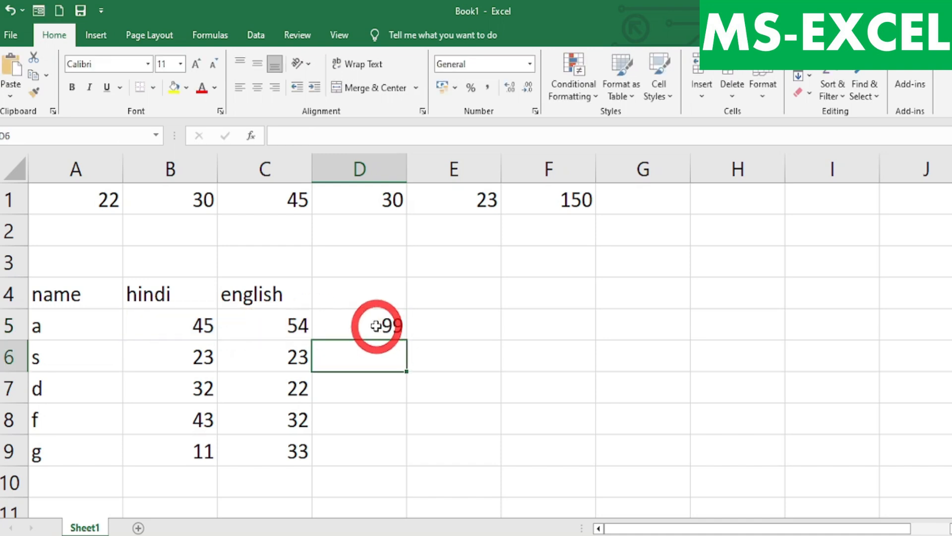
# Step: Try copying the D5 formula down to D9, and clear the copied totals from D6 to D9
pyautogui.click(366, 325)
pyautogui.moveTo(412, 331); pyautogui.dragTo(388, 460)
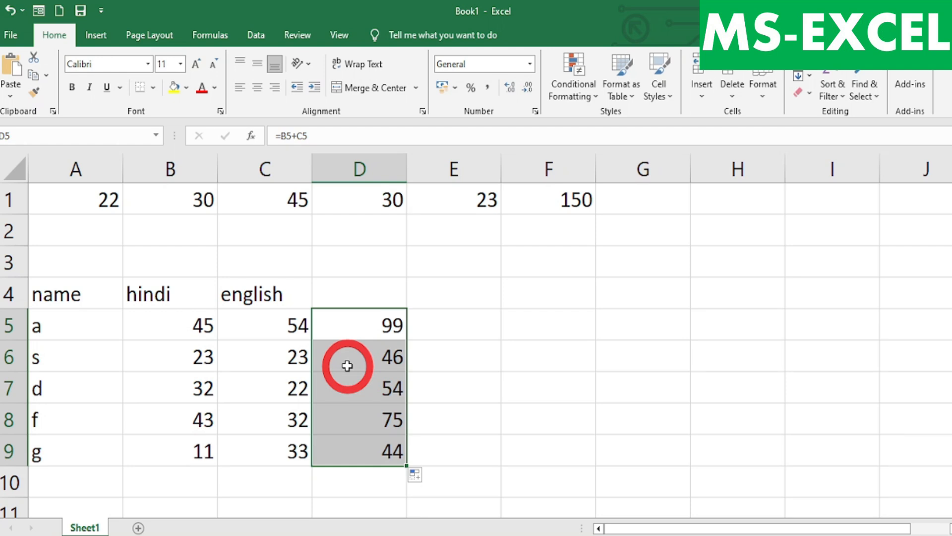
pyautogui.click(358, 329)
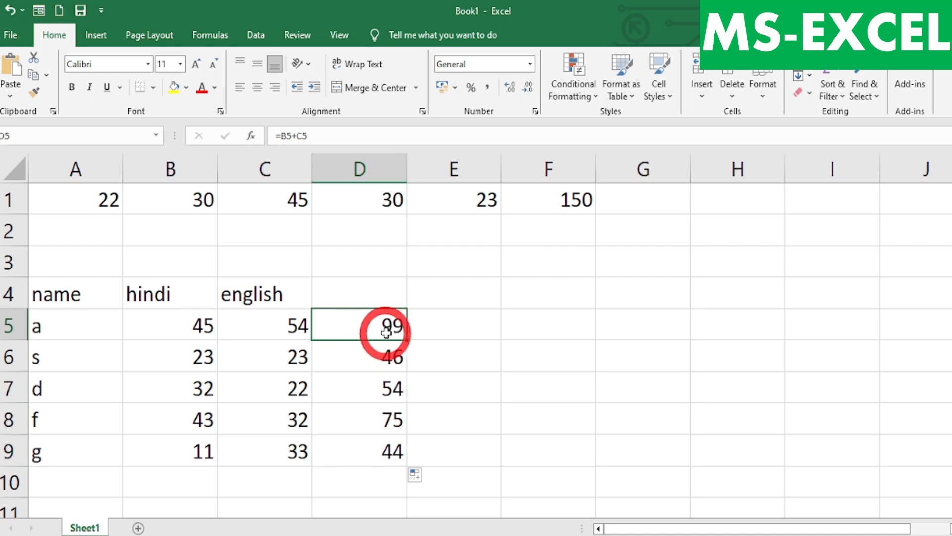
pyautogui.click(394, 355)
pyautogui.keyDown('shift'); pyautogui.click(382, 448); pyautogui.keyUp('shift')
pyautogui.press('Delete')
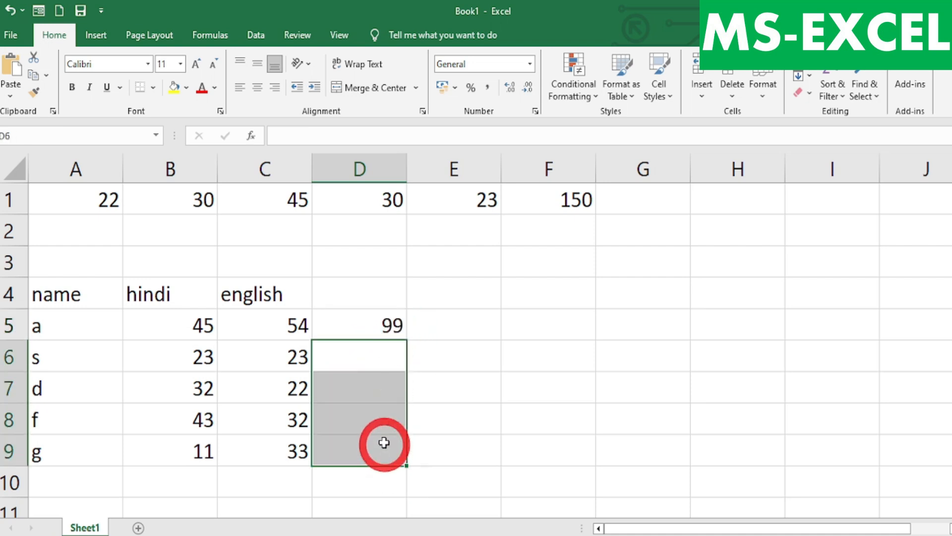
# Step: Fill the addition formula from D5 down through D9 to total every student's marks
pyautogui.click(380, 326)
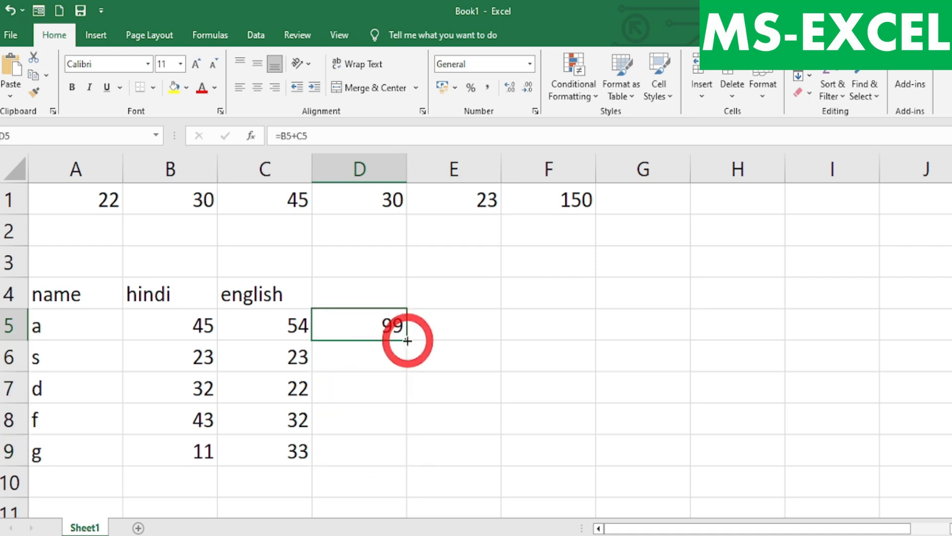
pyautogui.moveTo(408, 340); pyautogui.dragTo(397, 466)
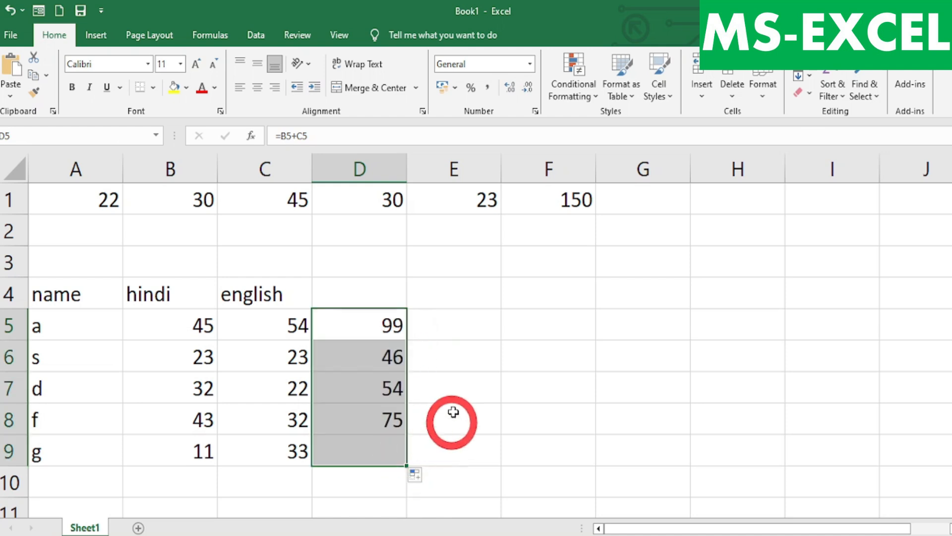
pyautogui.click(467, 376)
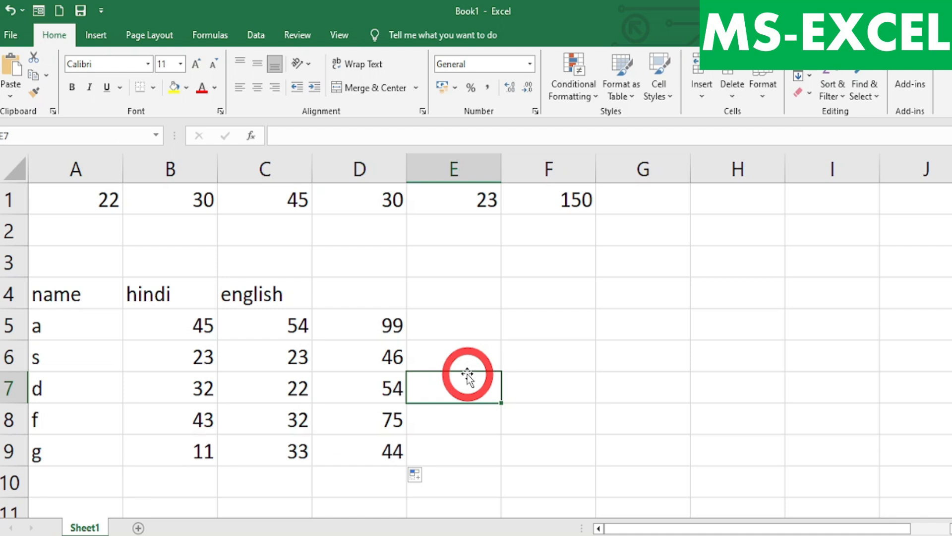
# Step: Switch to the Excel formula PDF, highlight and copy the subtraction example =C2-D2, and return to the Excel workbook
pyautogui.hotkey('alt', 'Tab')
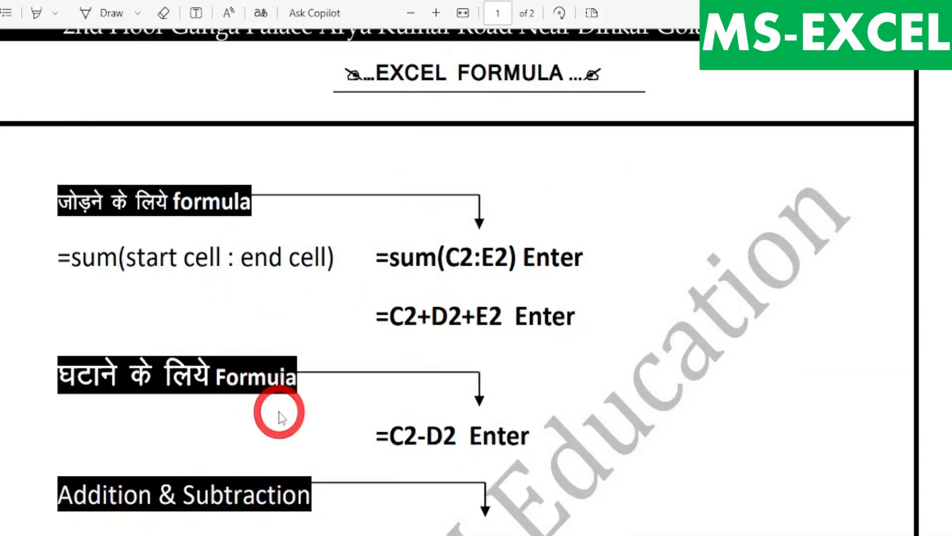
pyautogui.moveTo(375, 436); pyautogui.dragTo(496, 426)
pyautogui.hotkey('ctrl', 'c')
pyautogui.hotkey('alt', 'Tab')
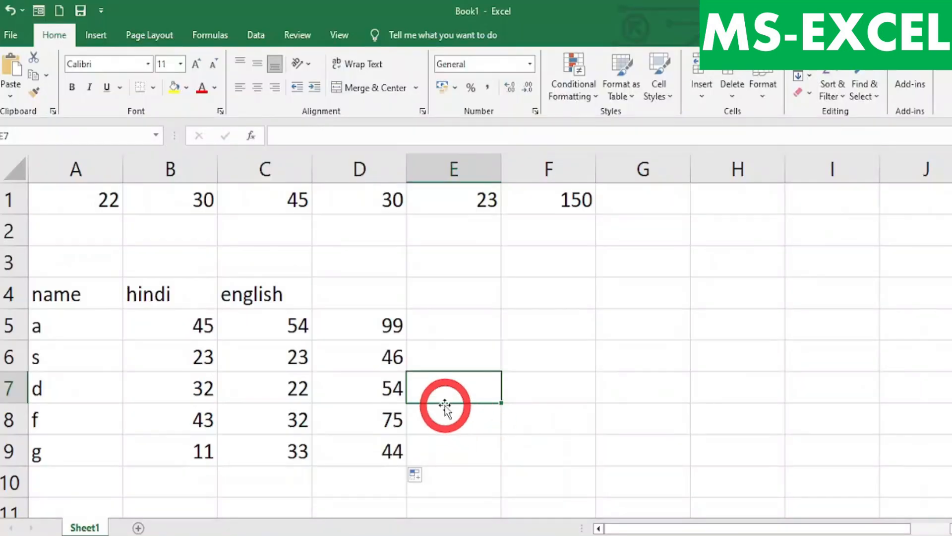
pyautogui.hotkey('alt', 'Tab')
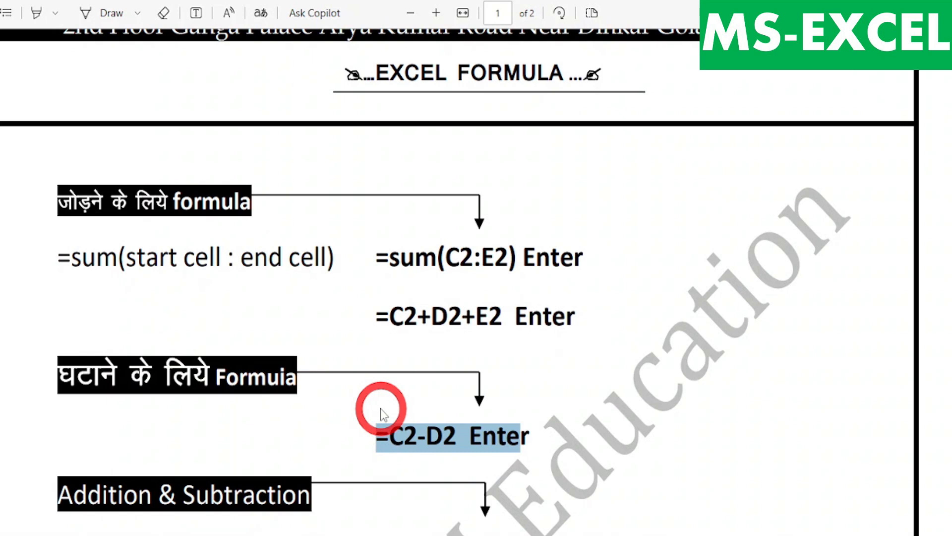
pyautogui.hotkey('alt', 'Tab')
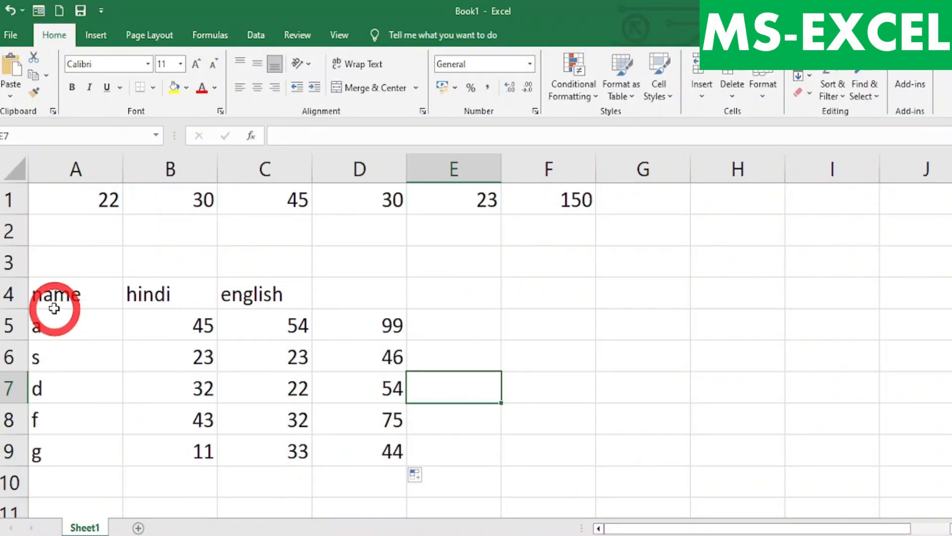
# Step: Add a new blank worksheet to the workbook for the subtraction example
pyautogui.moveTo(54, 293); pyautogui.dragTo(208, 419)
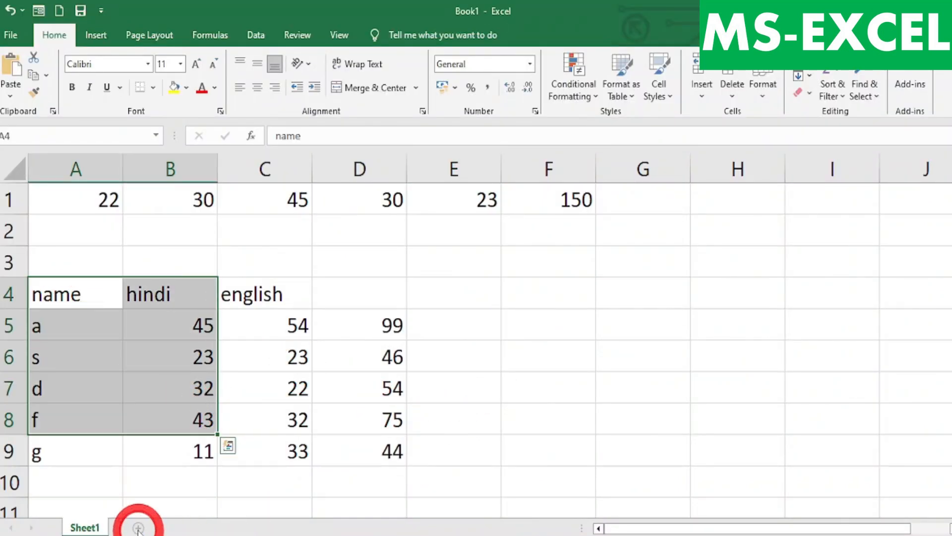
pyautogui.click(138, 529)
pyautogui.scroll(6, 172, 335)
# Step: Enter the years 2001 in cell B5 and 2005 in cell C5 of the new worksheet
pyautogui.click(168, 304)
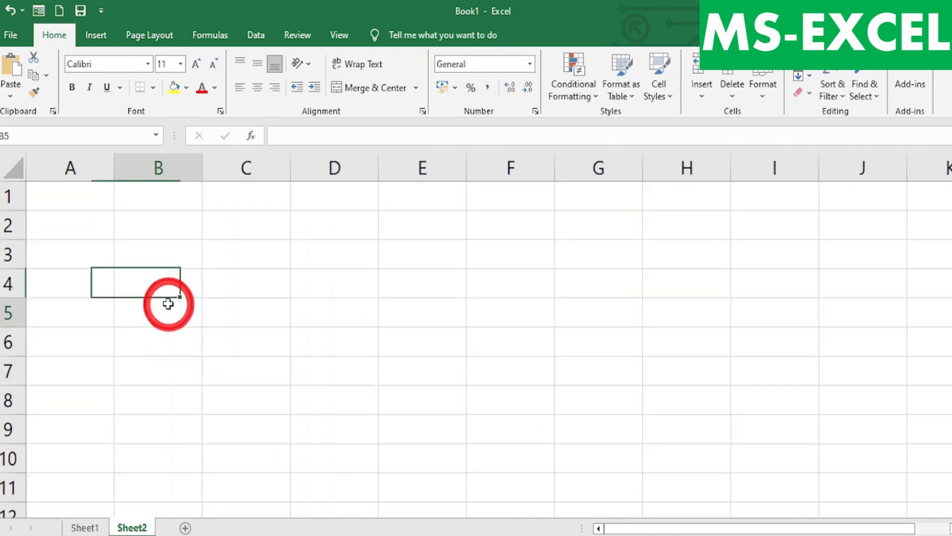
pyautogui.write('2001')
pyautogui.click(243, 304)
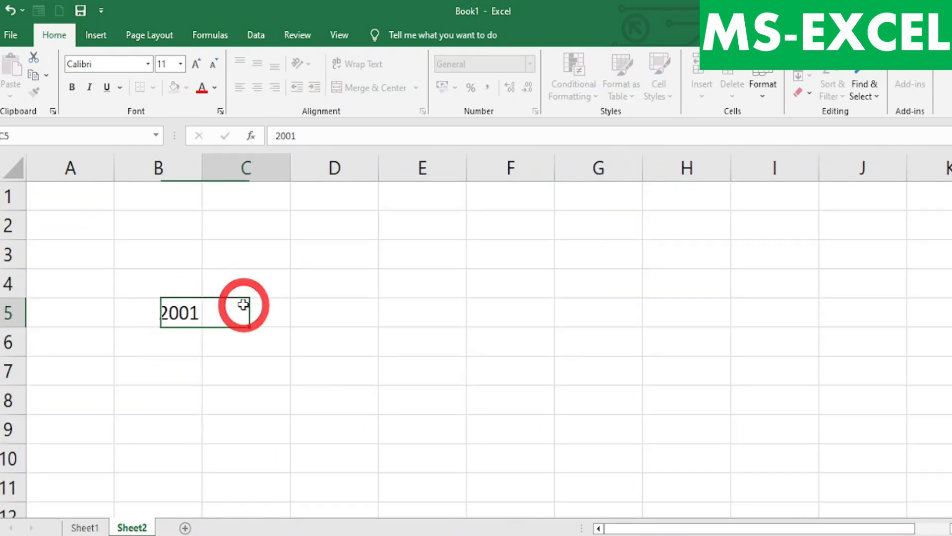
pyautogui.write('05')
pyautogui.press('Return')
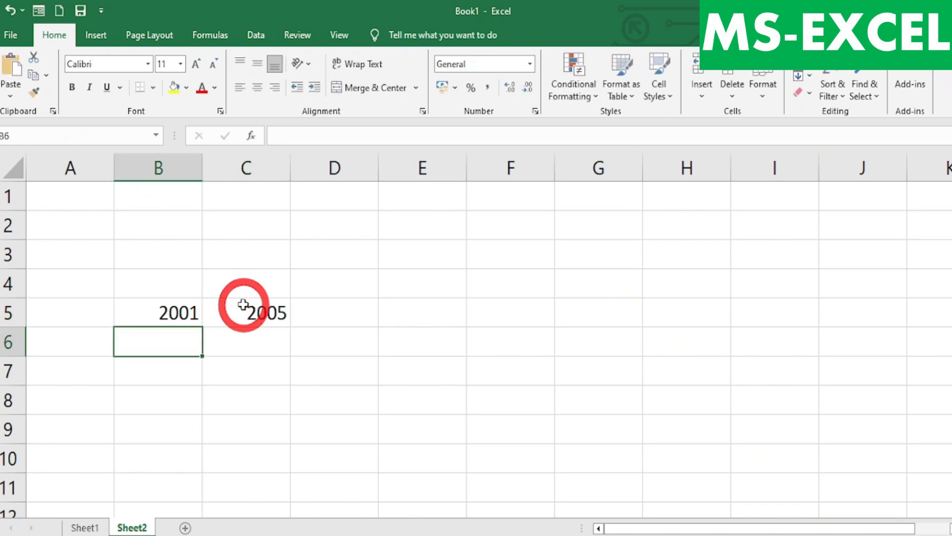
# Step: Enter 13998 in cell B6 under 2001 and 18340 in cell C6 under 2005
pyautogui.write('13')
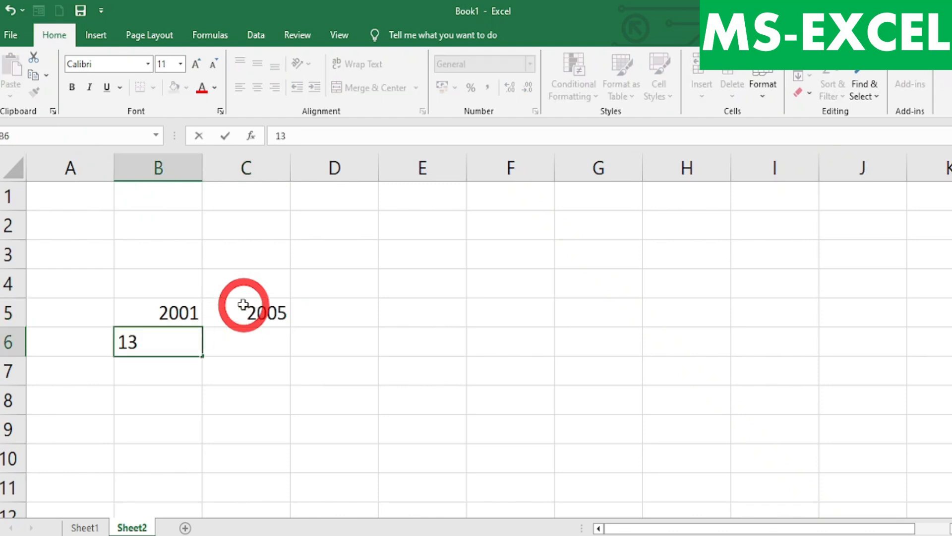
pyautogui.write('998')
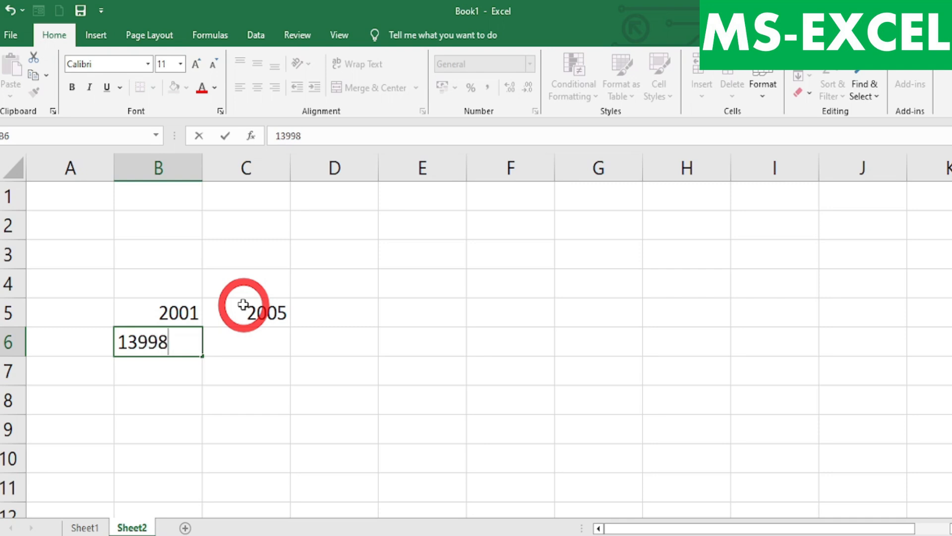
pyautogui.press('Return')
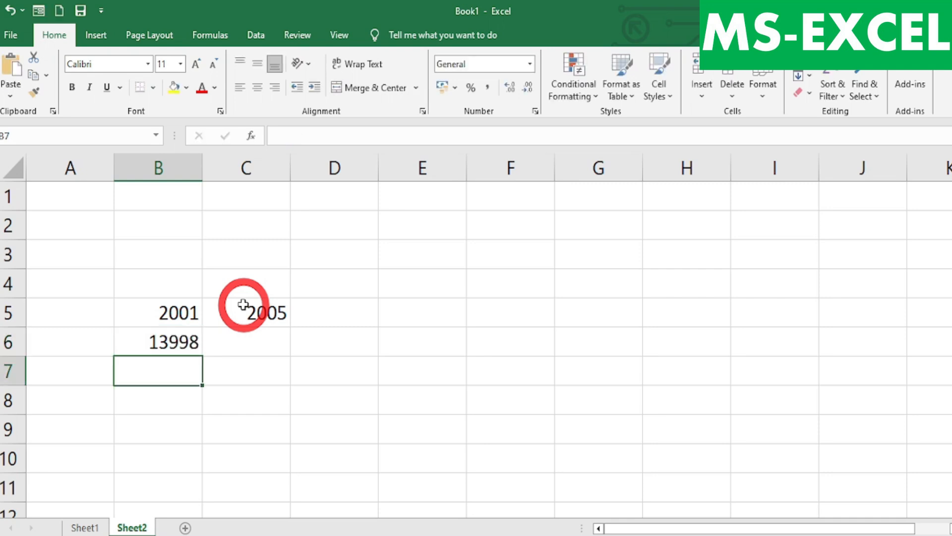
pyautogui.click(267, 342)
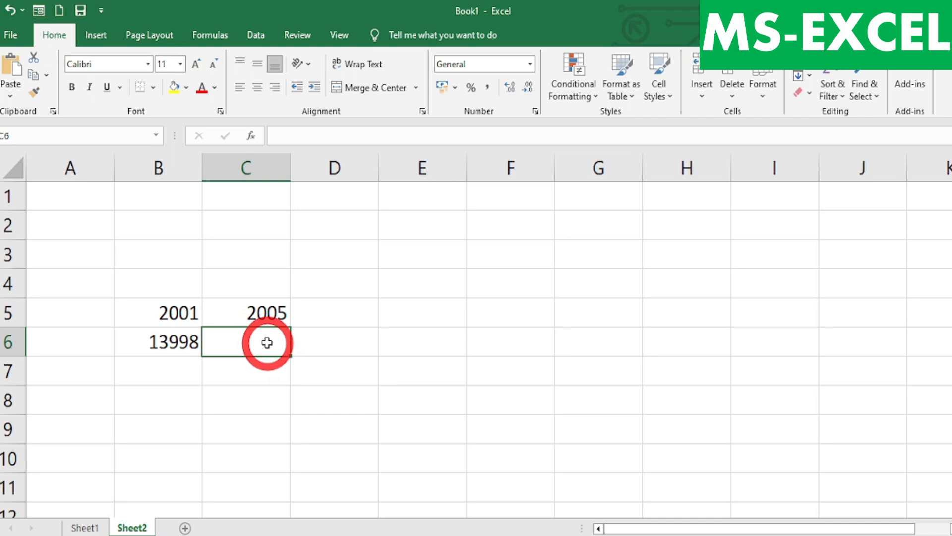
pyautogui.write('1834')
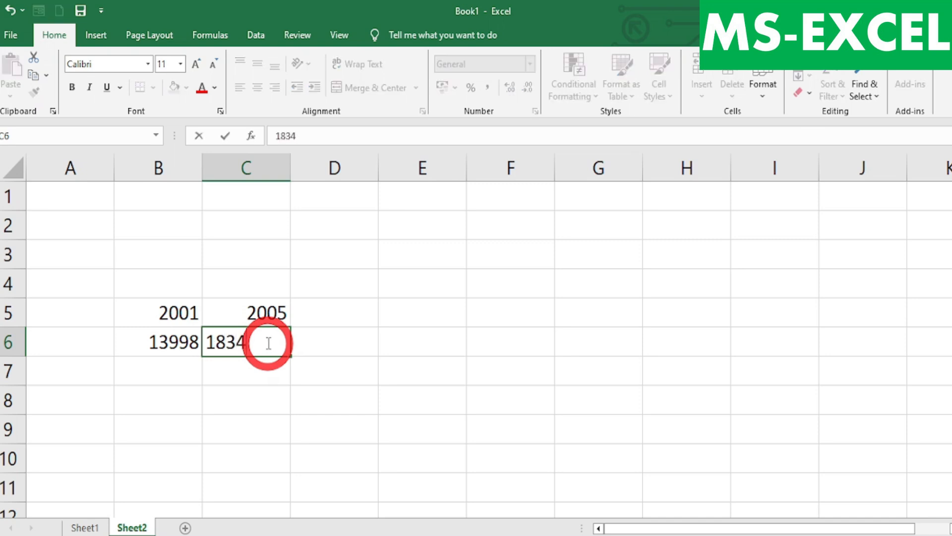
pyautogui.write('0')
pyautogui.press('Return')
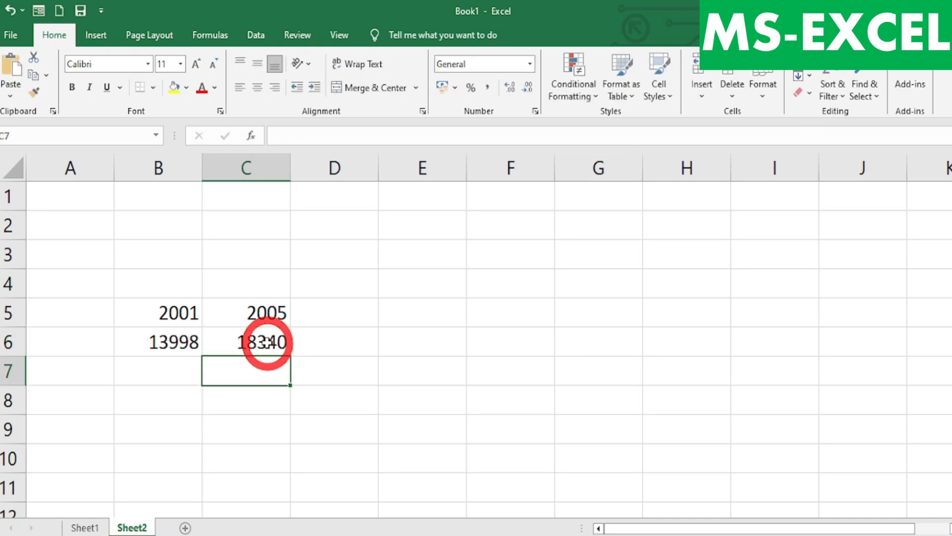
# Step: Subtract the 2001 figure from the 2005 figure in cell D6 with the formula =C6-B6
pyautogui.click(169, 334)
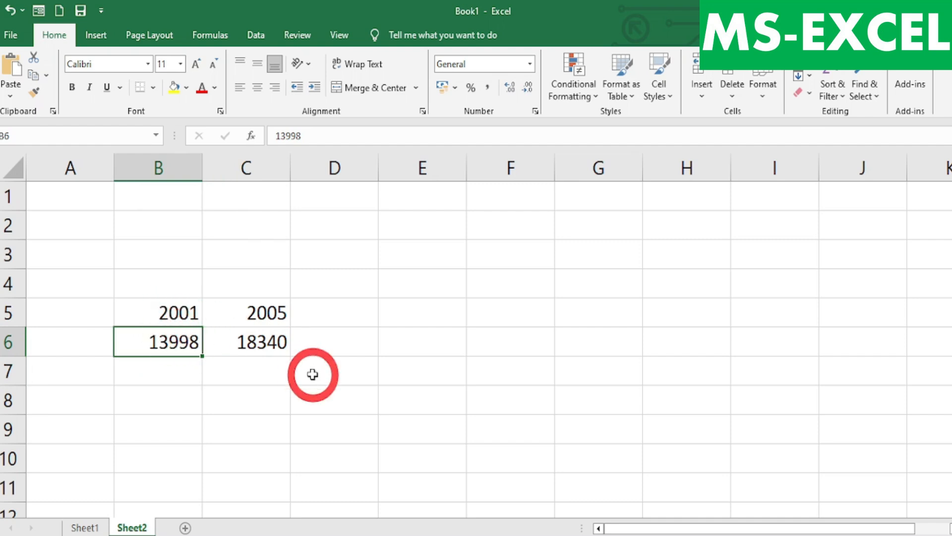
pyautogui.click(240, 342)
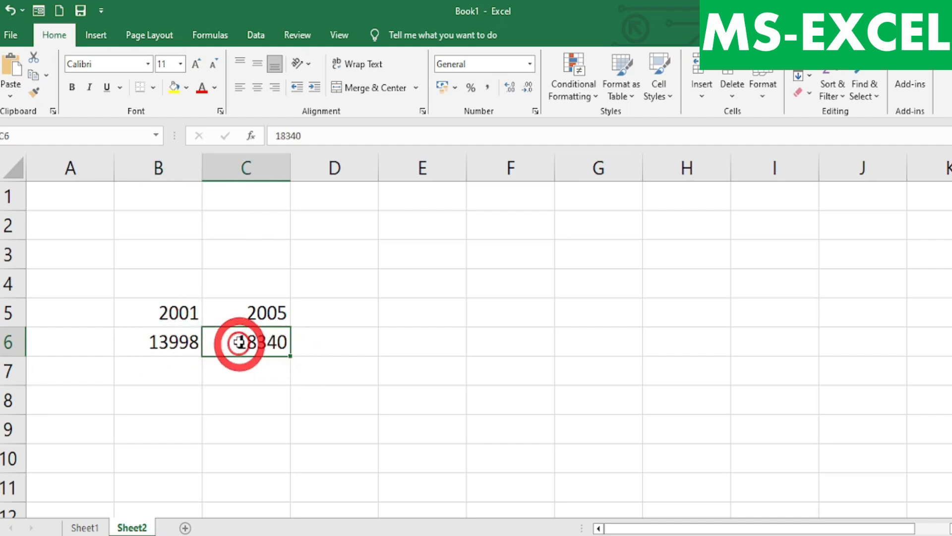
pyautogui.click(153, 342)
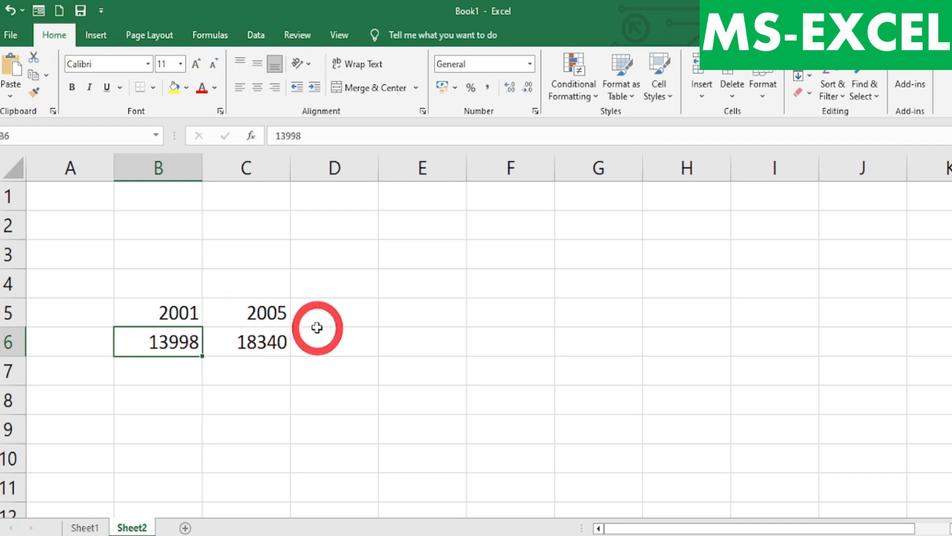
pyautogui.click(317, 330)
pyautogui.write('=')
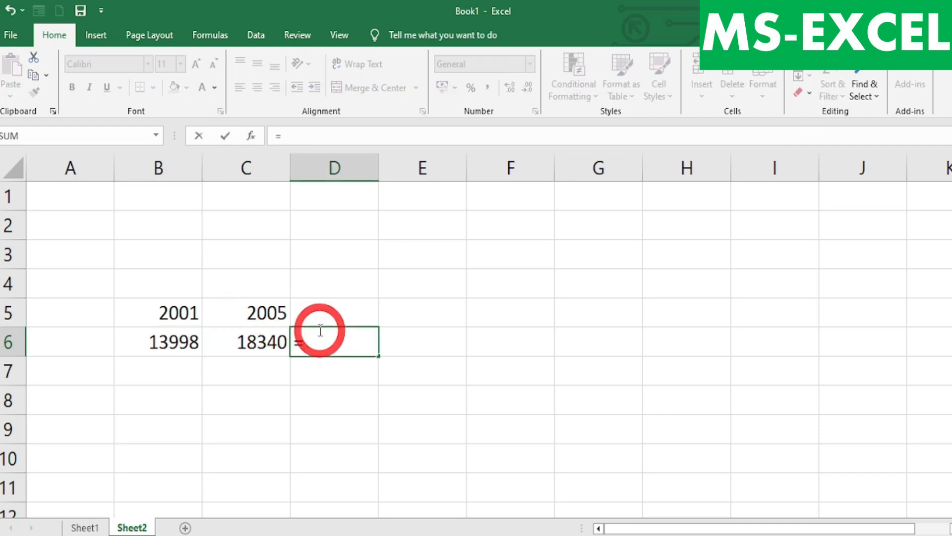
pyautogui.click(240, 341)
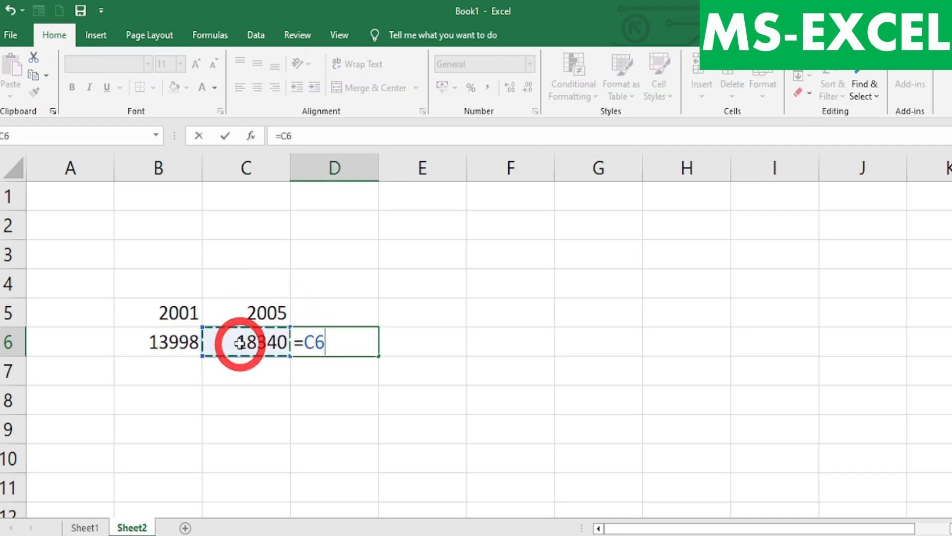
pyautogui.write('-')
pyautogui.click(154, 343)
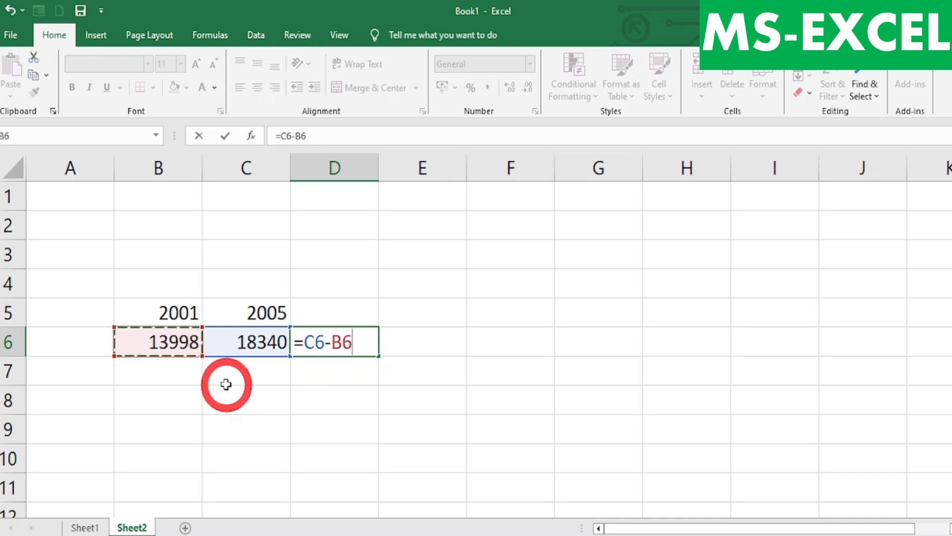
pyautogui.press('Return')
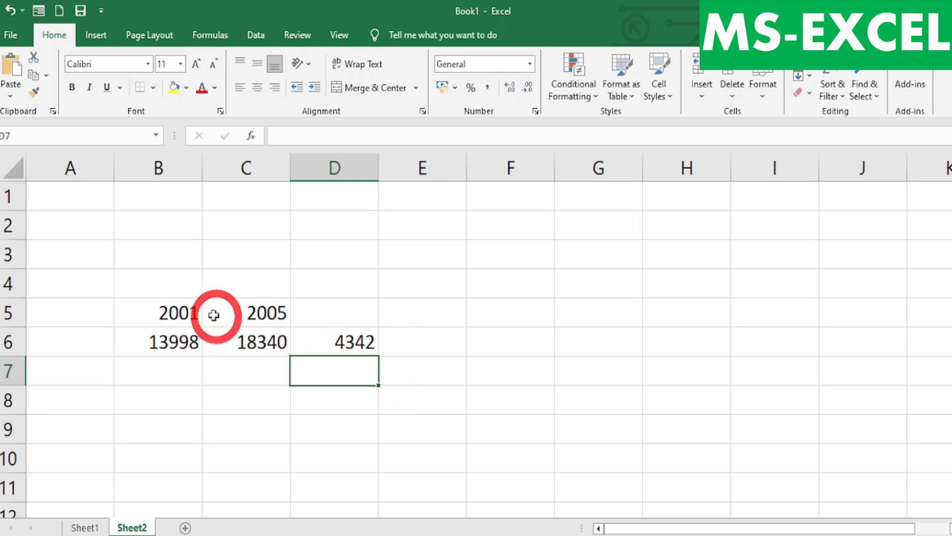
# Step: Enter a second pair of example numbers, 50 in cell F3 and 85 in cell G3
pyautogui.moveTo(145, 290); pyautogui.dragTo(447, 407)
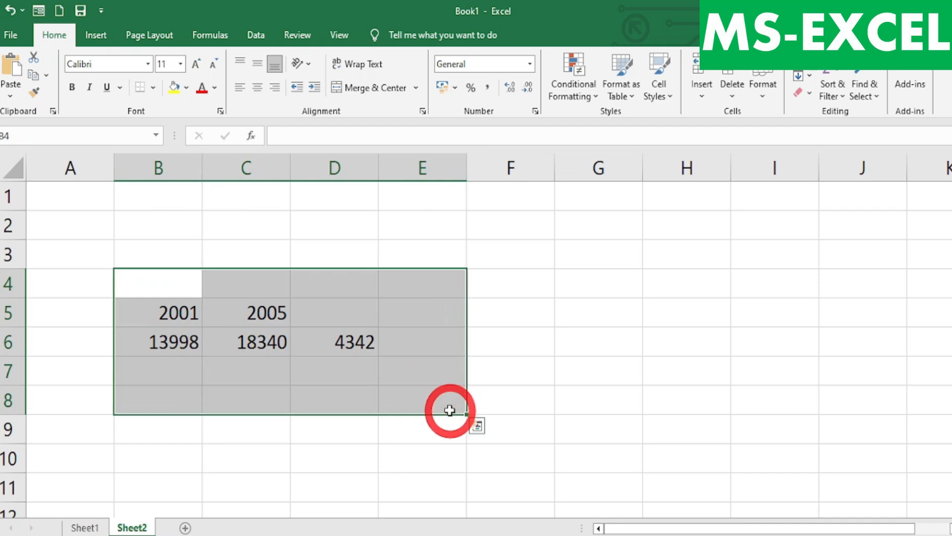
pyautogui.click(522, 248)
pyautogui.write('50')
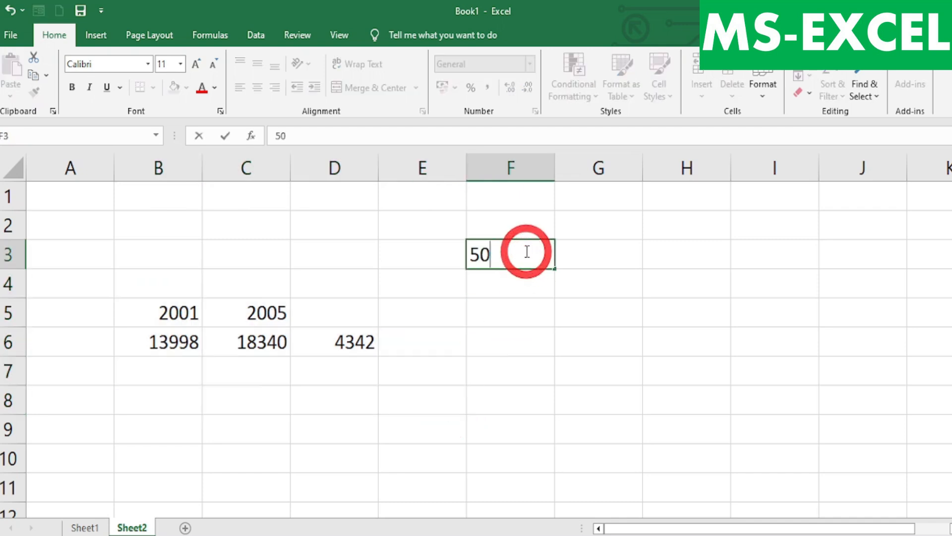
pyautogui.press('Tab')
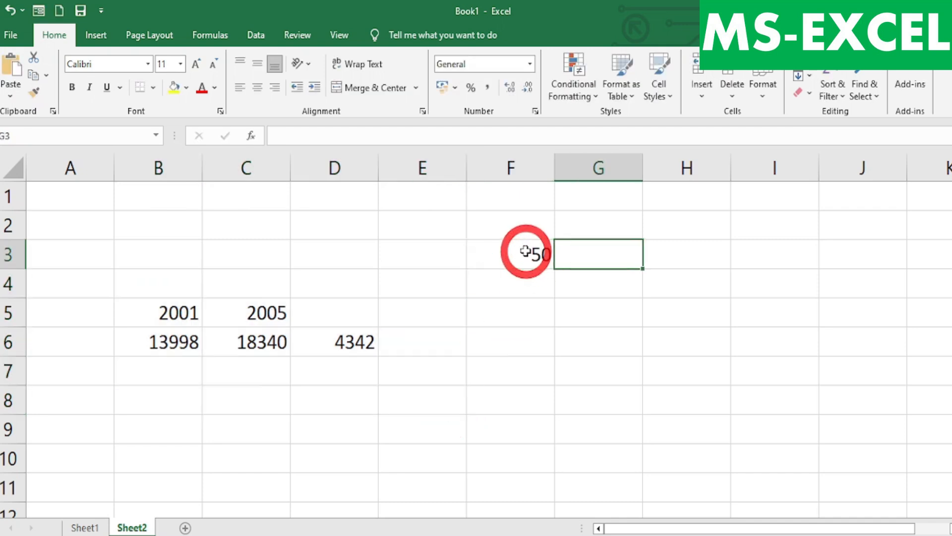
pyautogui.write('85')
pyautogui.press('Return')
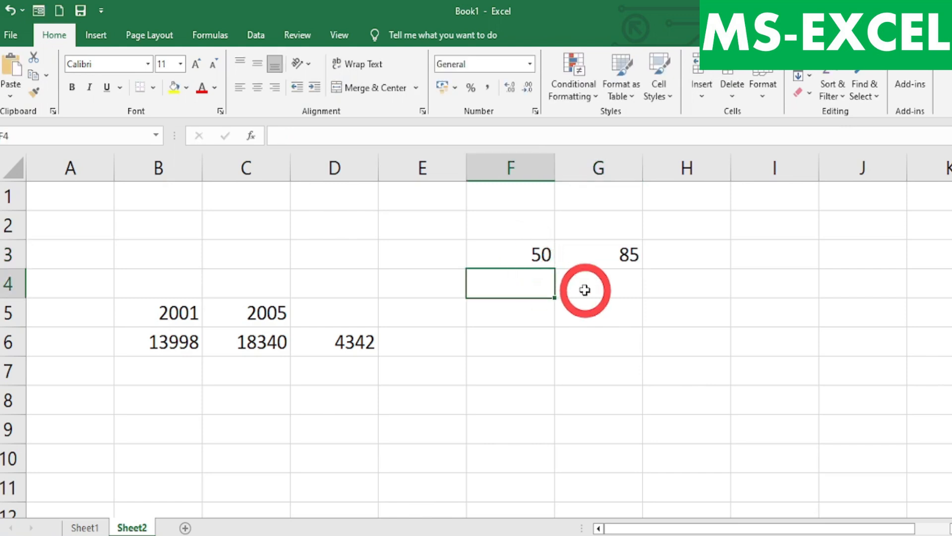
# Step: Enter the subtraction formula =F3-G3 in cell H3
pyautogui.click(673, 249)
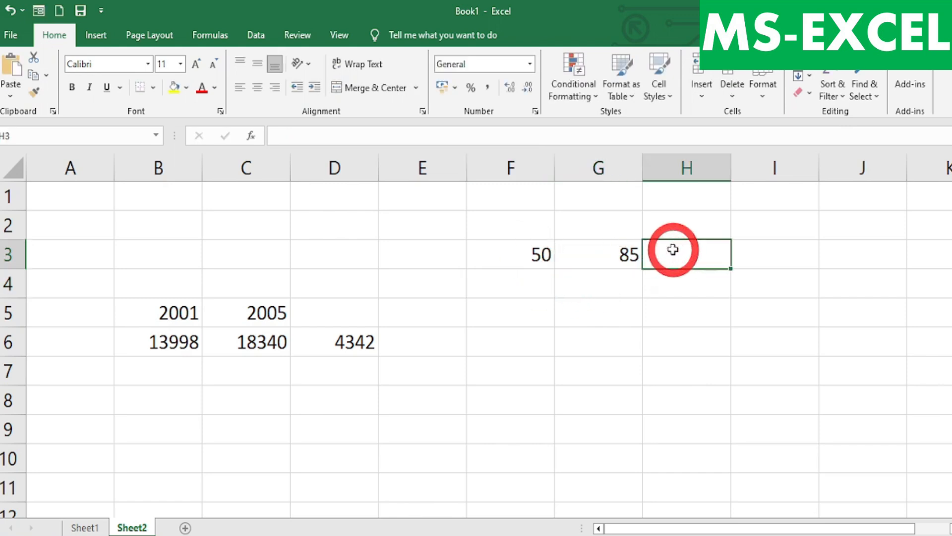
pyautogui.write('=')
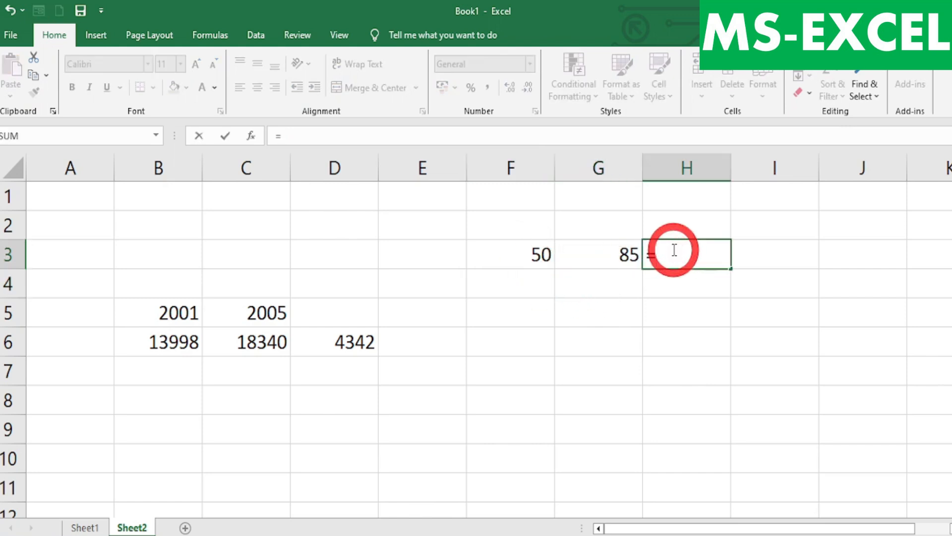
pyautogui.click(545, 254)
pyautogui.write('-')
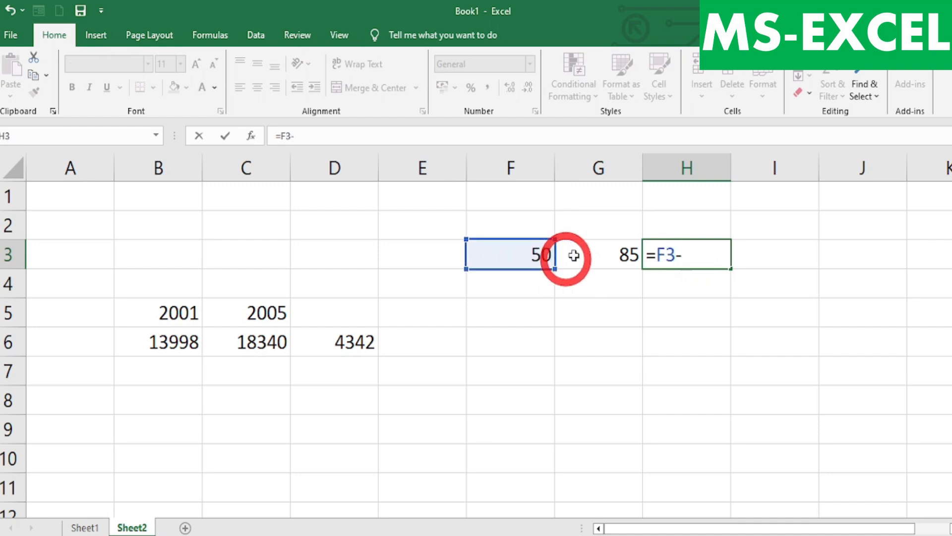
pyautogui.click(618, 251)
pyautogui.press('Return')
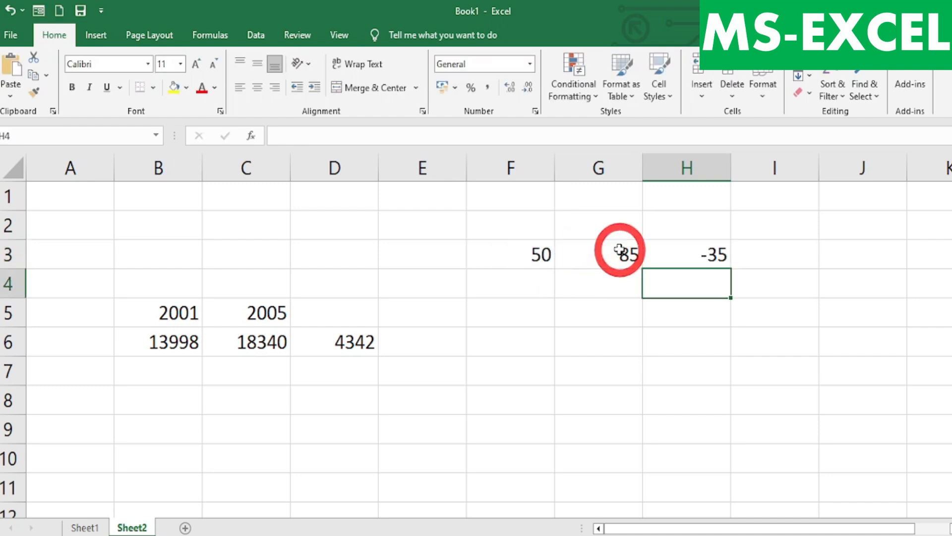
# Step: Enter another pair of numbers below, 150 in cell F4 and 45 in cell G4
pyautogui.click(506, 282)
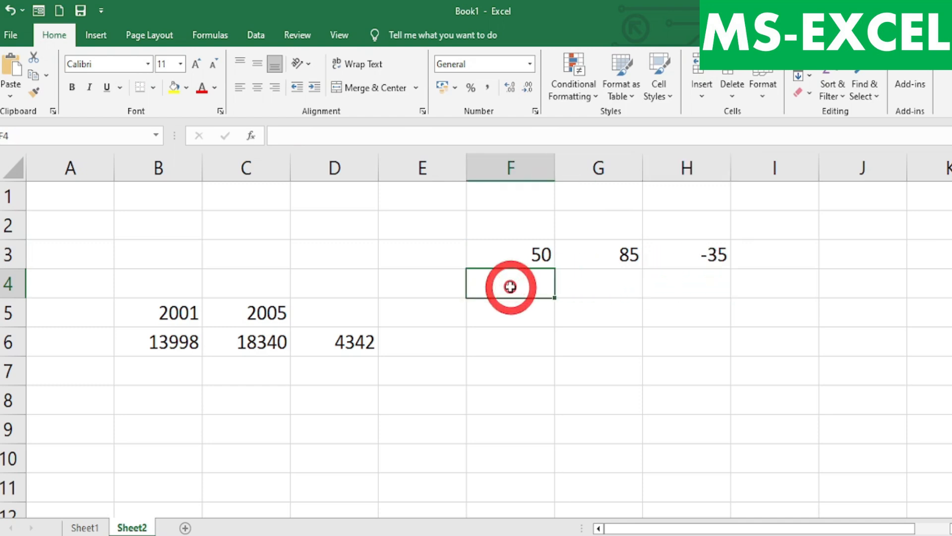
pyautogui.write('150')
pyautogui.press('Tab')
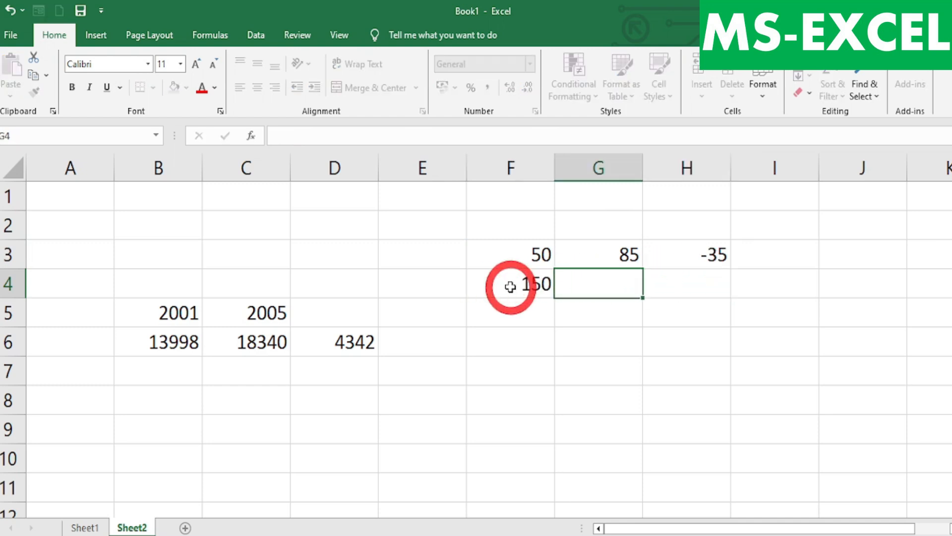
pyautogui.write('45')
pyautogui.press('Tab')
# Step: Fill the subtraction formula from H3 down to H4 and check the copied formula
pyautogui.click(714, 255)
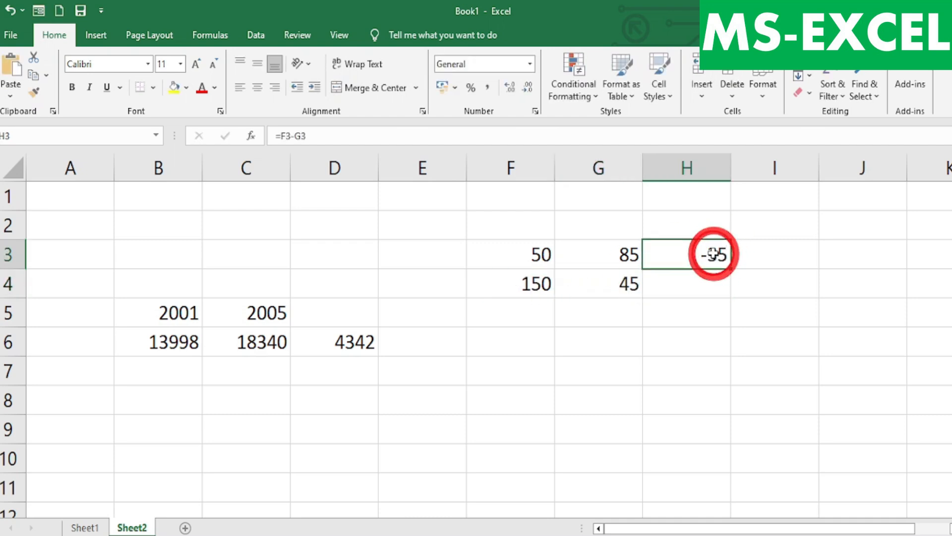
pyautogui.moveTo(727, 271); pyautogui.dragTo(729, 298)
pyautogui.click(726, 315)
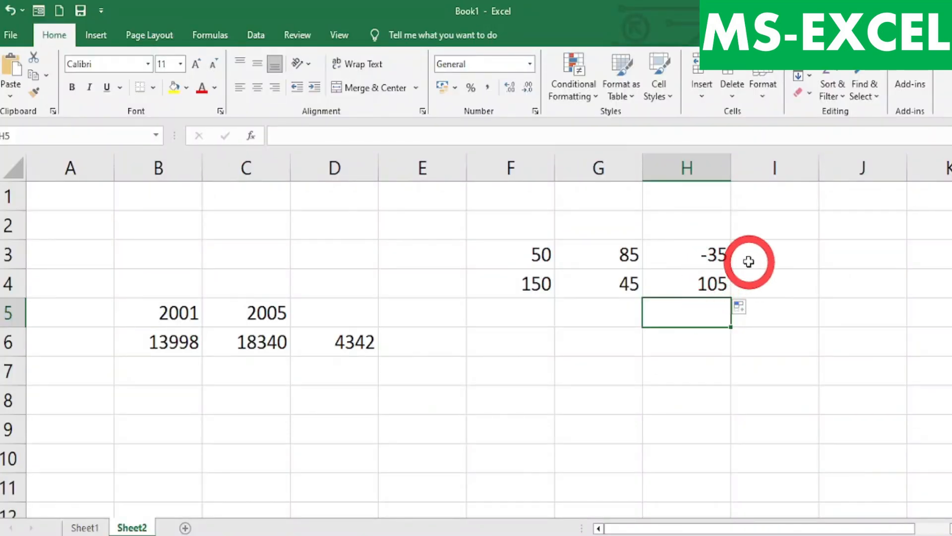
pyautogui.click(703, 279)
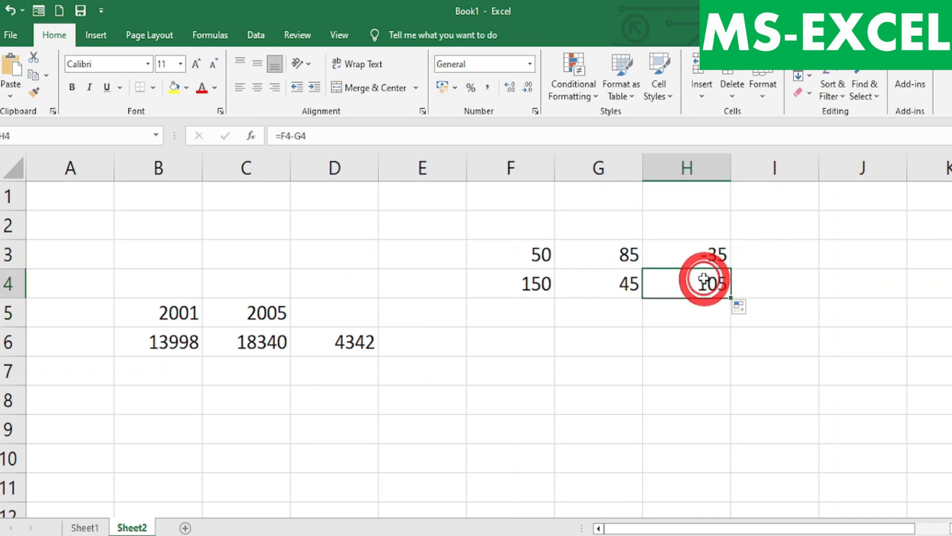
# Step: Calculate the difference without its sign using =ABS(F3-G3) in cell I3 and fill the formula down to I4
pyautogui.click(762, 252)
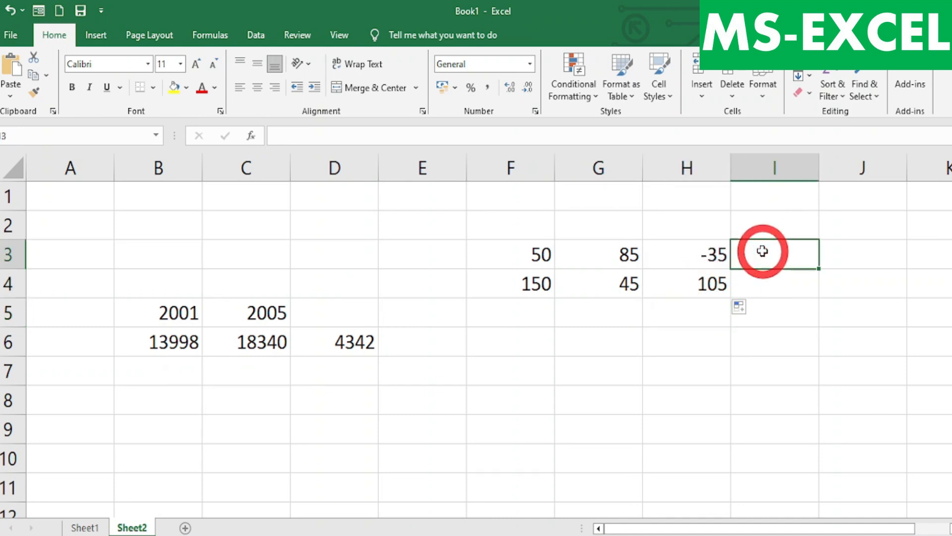
pyautogui.write('=')
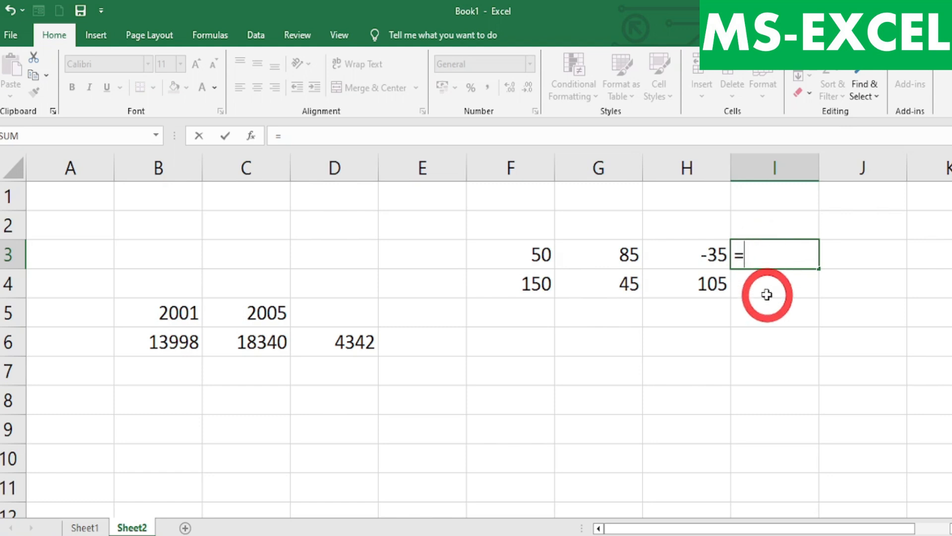
pyautogui.write('abs')
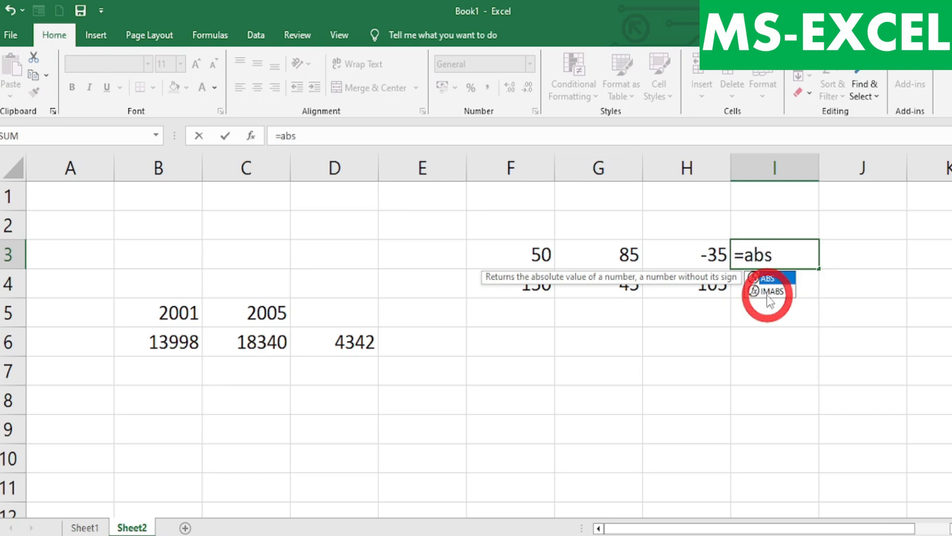
pyautogui.write('(')
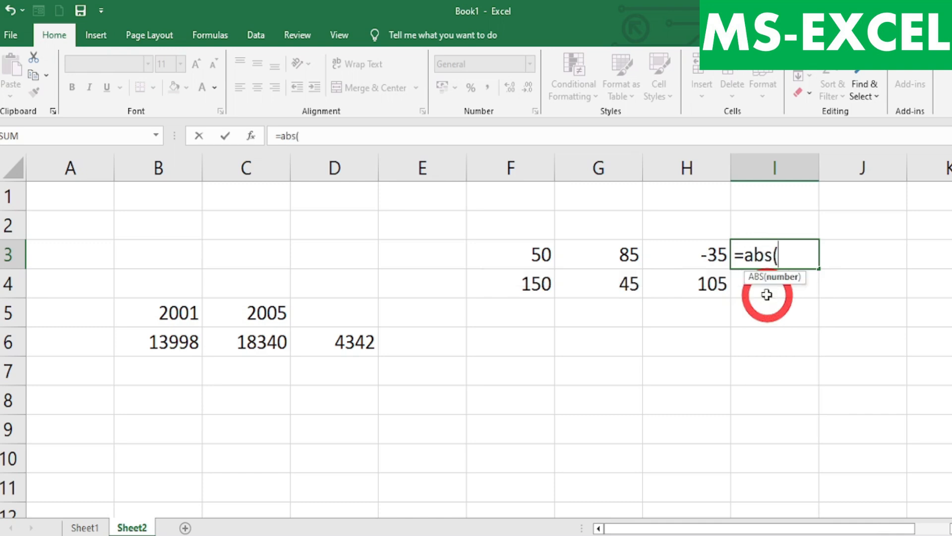
pyautogui.click(544, 253)
pyautogui.write('-')
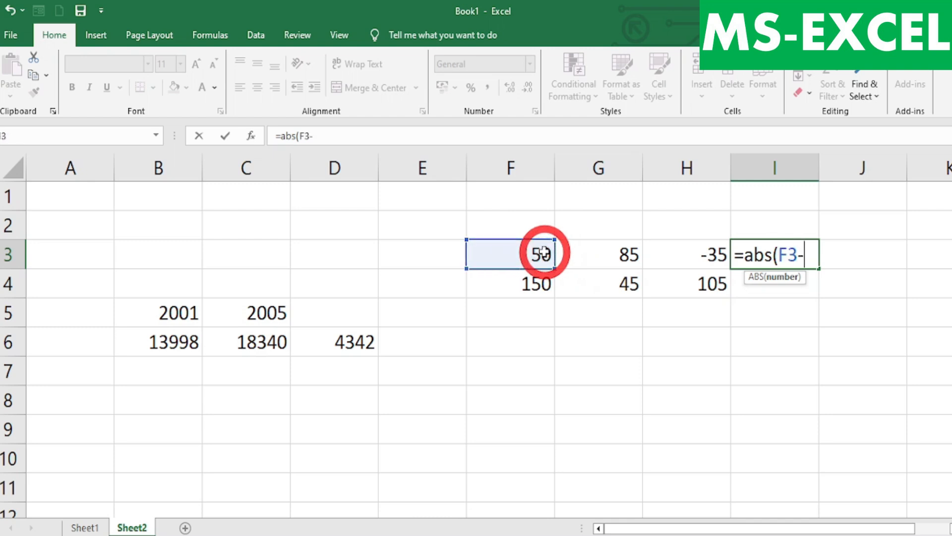
pyautogui.click(609, 250)
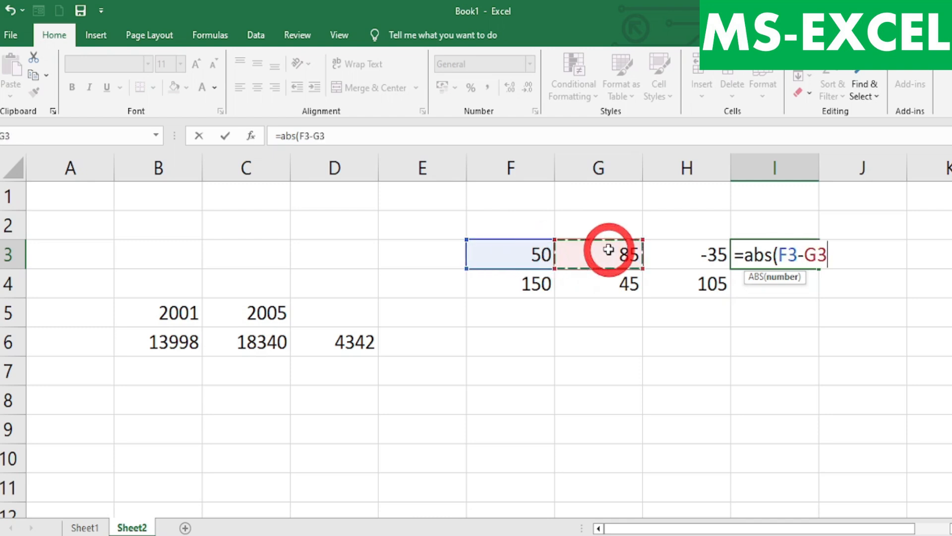
pyautogui.write(')')
pyautogui.press('Return')
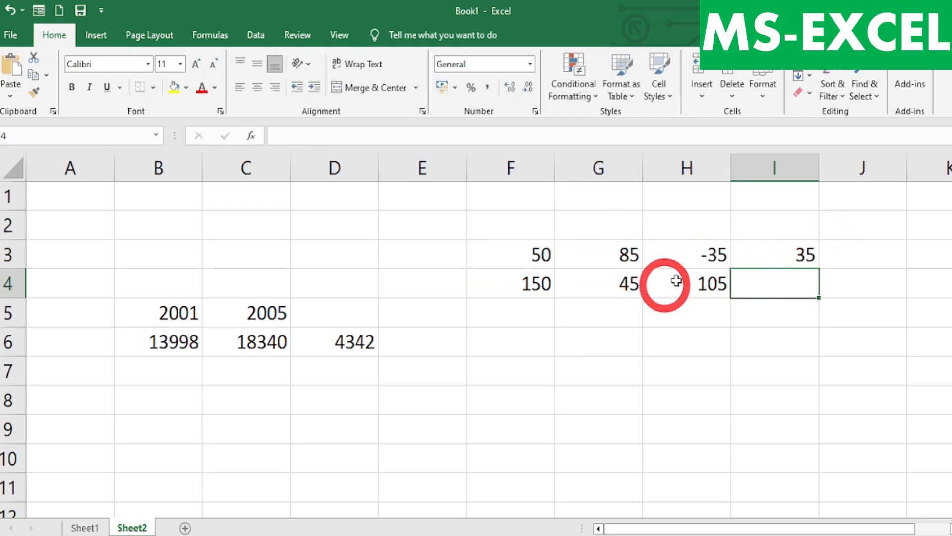
pyautogui.click(807, 255)
pyautogui.moveTo(816, 267); pyautogui.dragTo(814, 290)
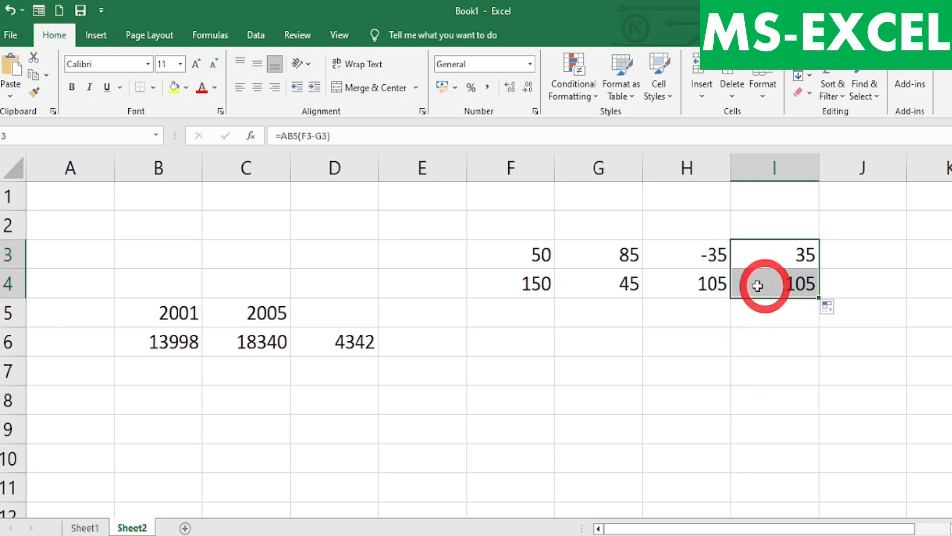
# Step: Switch to the Excel formula PDF
pyautogui.hotkey('alt', 'Tab')
pyautogui.click(650, 372)
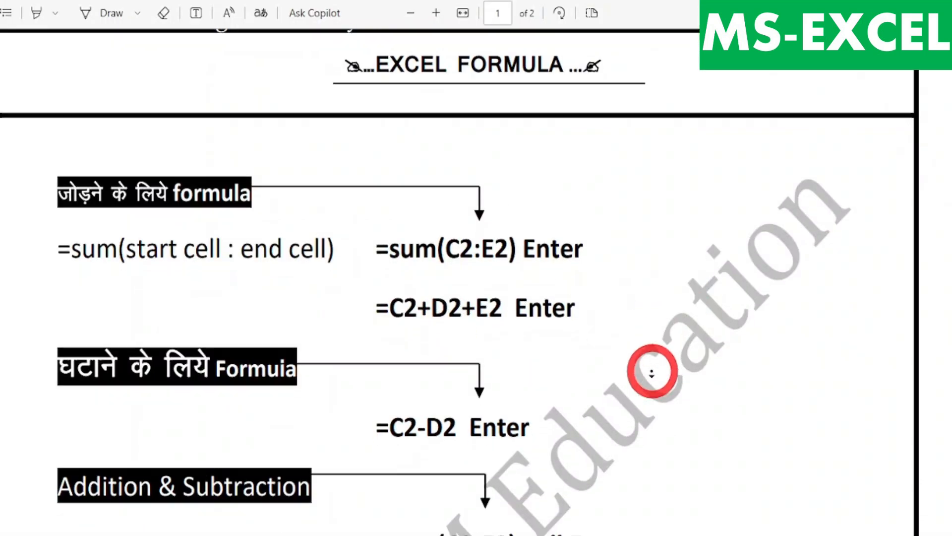
# Step: Look up the Addition & Subtraction formula in the PDF and return to the Excel workbook
pyautogui.scroll(-5, 652, 377)
pyautogui.scroll(-1, 654, 385)
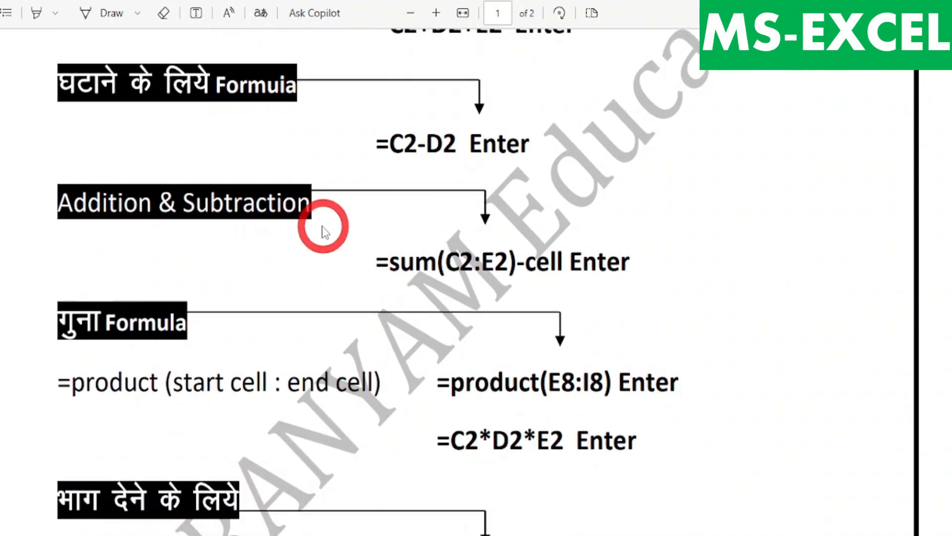
pyautogui.hotkey('alt', 'Tab')
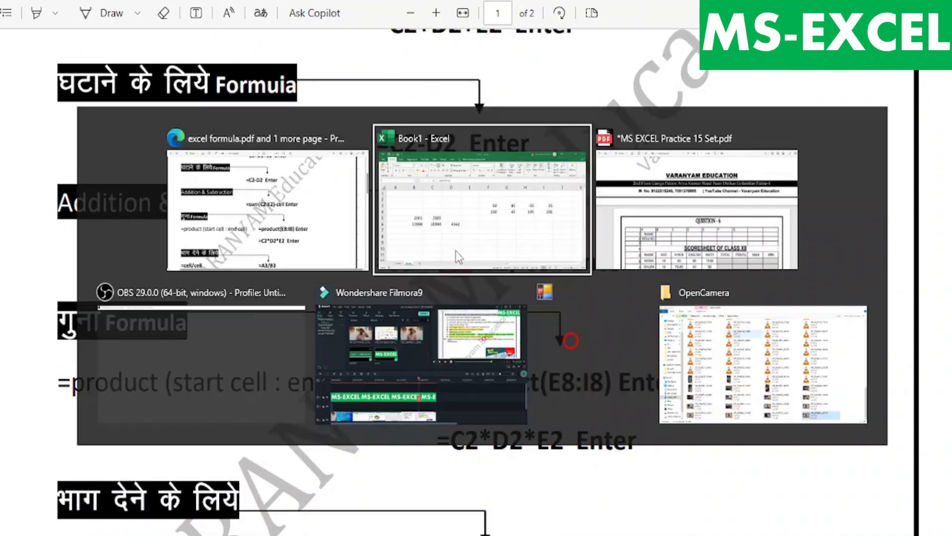
# Step: Clear the previous example data from cells A3 to I8
pyautogui.moveTo(113, 262); pyautogui.dragTo(761, 410)
pyautogui.press('Delete')
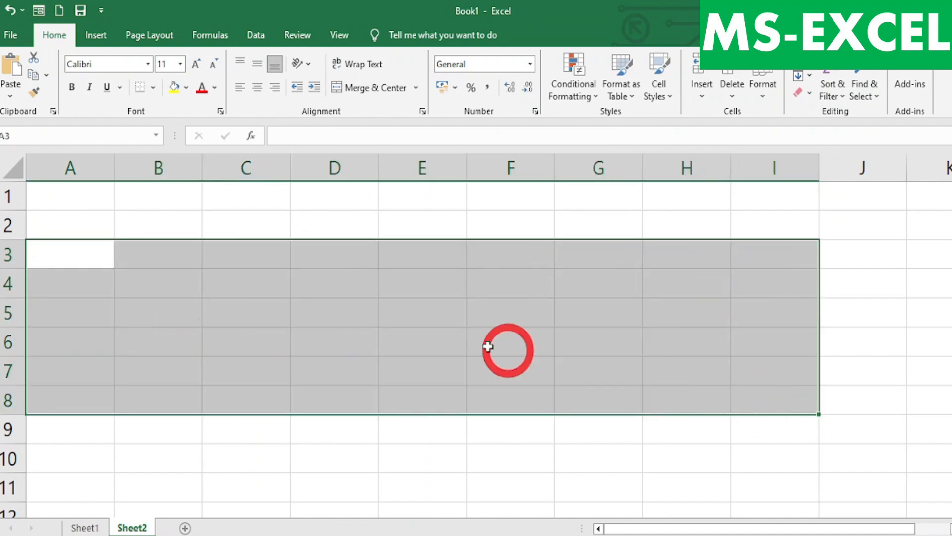
pyautogui.click(489, 344)
# Step: Enter the headings Basic salary, HRA, MA, TA and PF across row 4, starting in cell C4
pyautogui.click(251, 289)
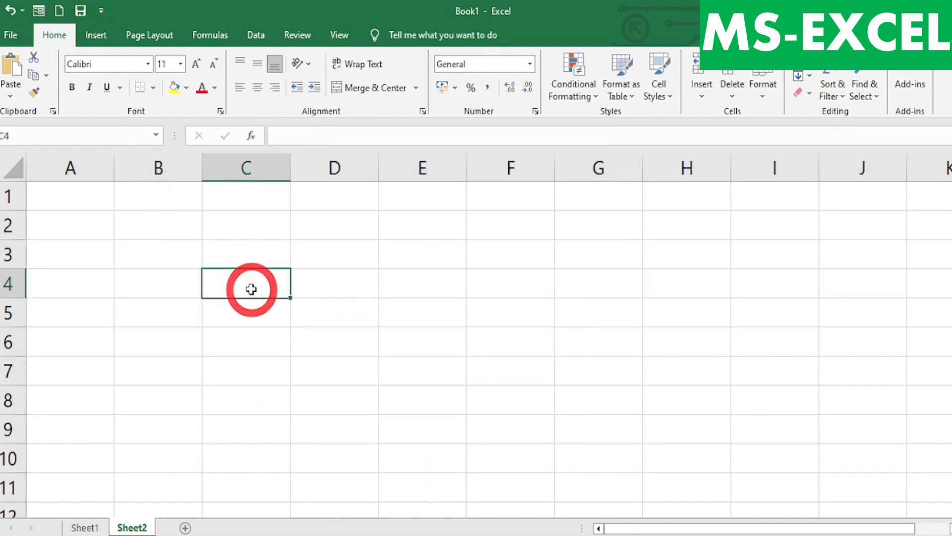
pyautogui.write('S')
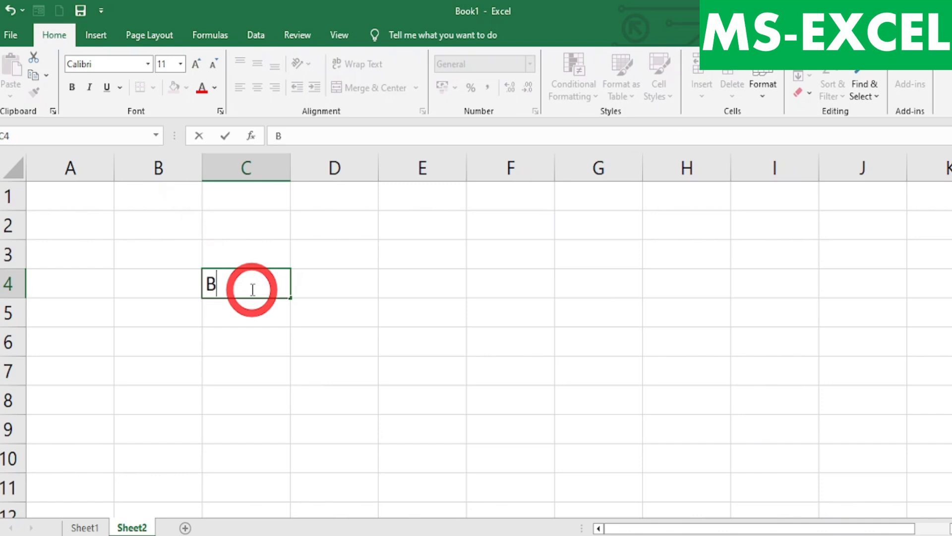
pyautogui.write('asic salary')
pyautogui.press('Tab')
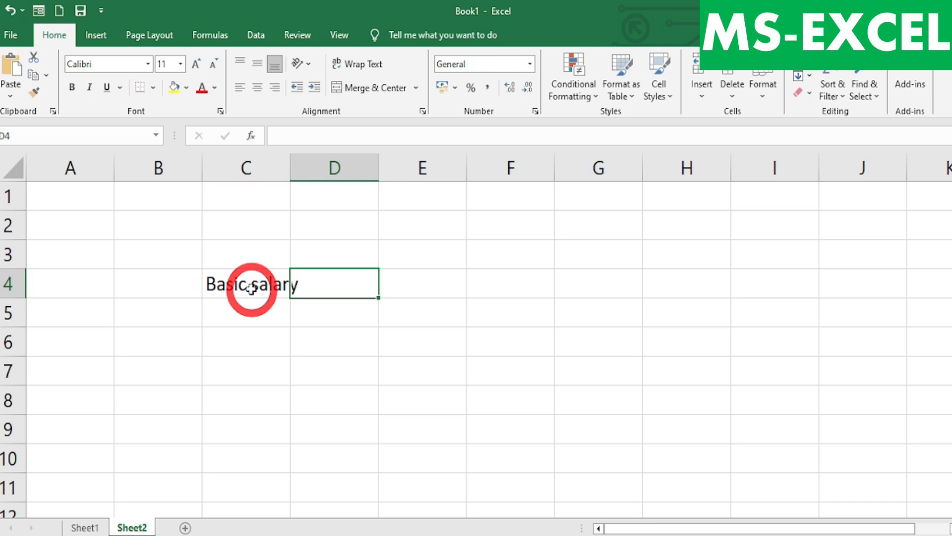
pyautogui.write('HRA')
pyautogui.press('Tab')
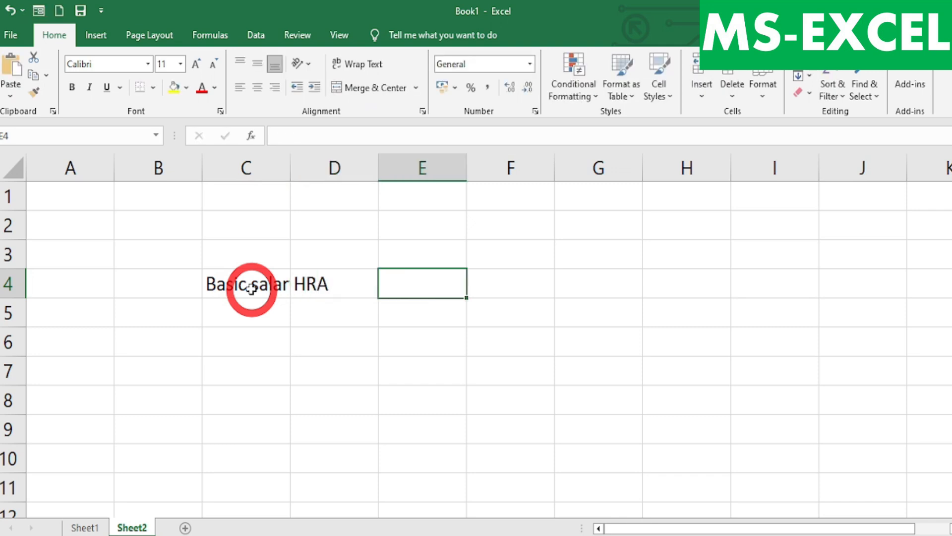
pyautogui.write('MA')
pyautogui.press('Tab')
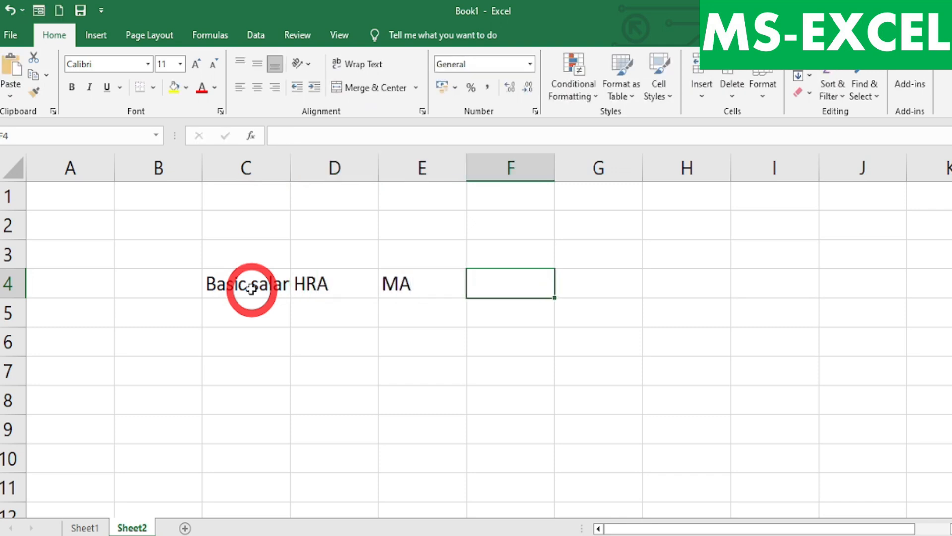
pyautogui.write('TA')
pyautogui.press('Tab')
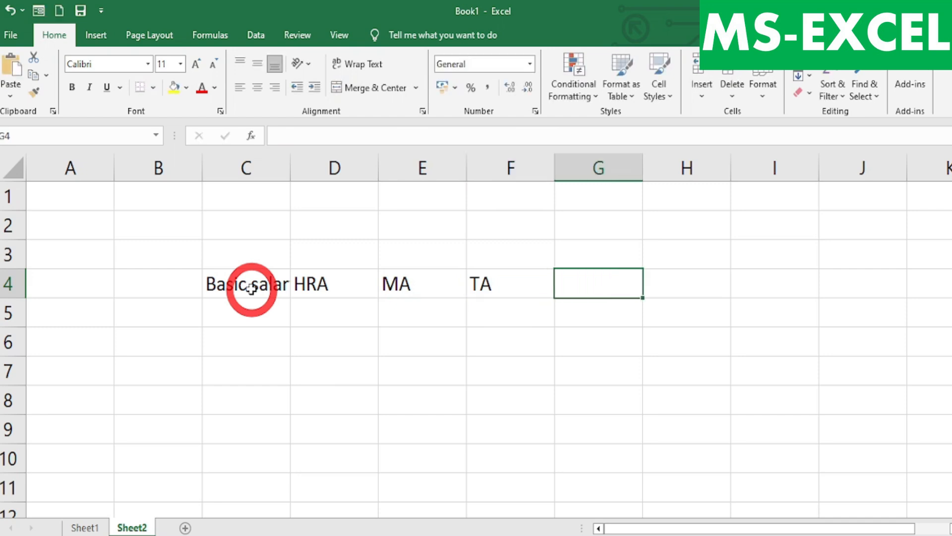
pyautogui.write('PF')
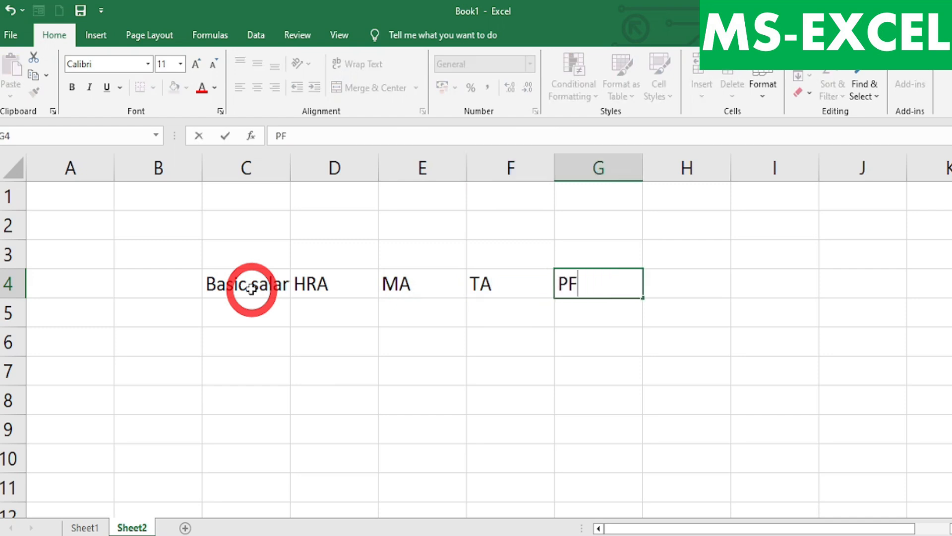
pyautogui.press('Return')
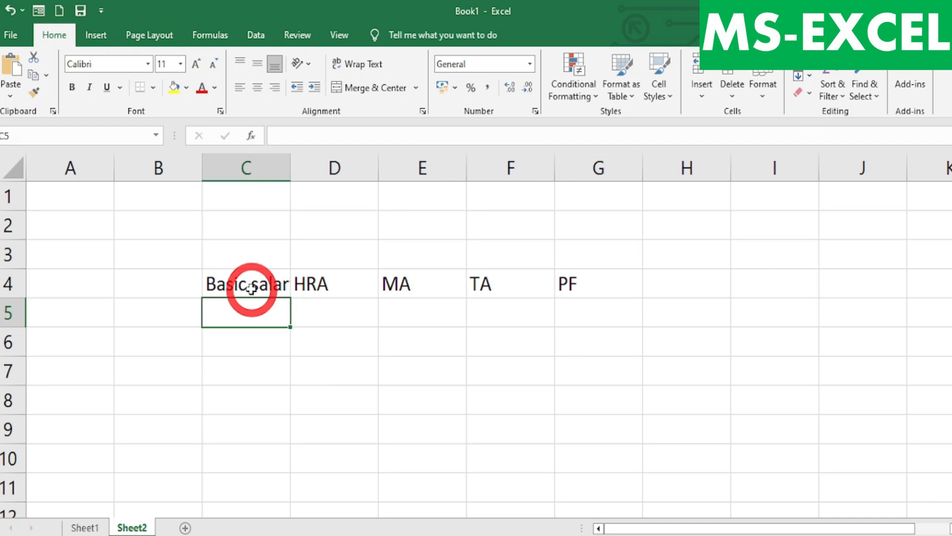
# Step: Enter 12500 under Basic salary in cell C5 and 2000 under HRA in cell D5
pyautogui.write('12500')
pyautogui.press('Tab')
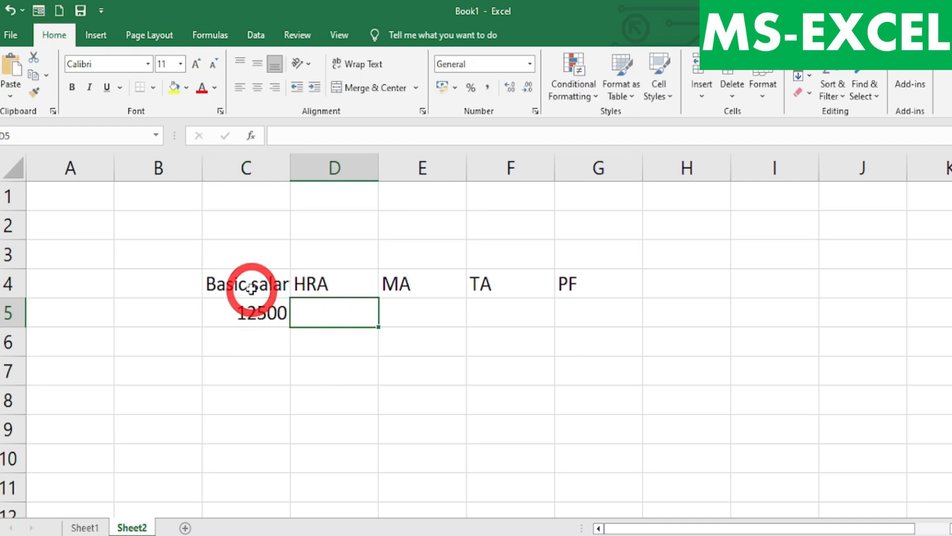
pyautogui.write('200')
pyautogui.press('Tab')
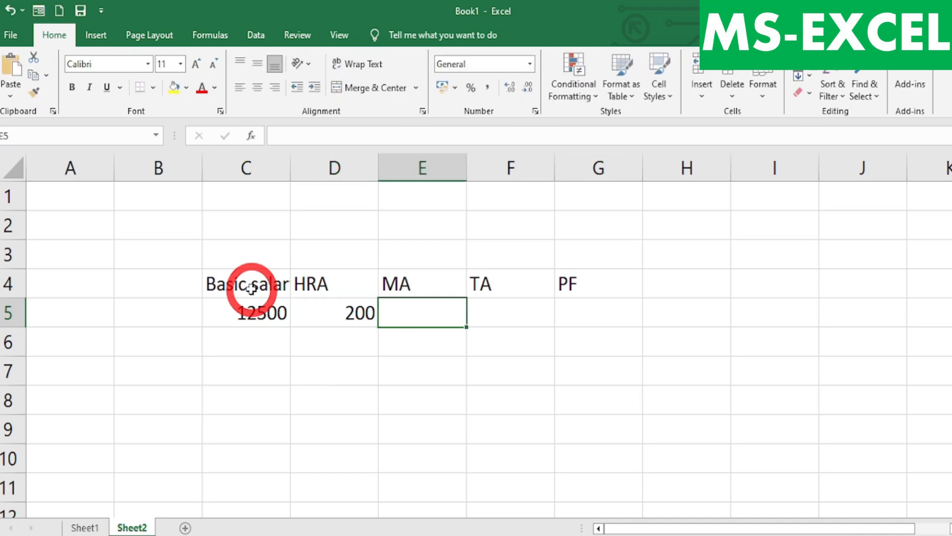
pyautogui.press('Left')
pyautogui.write('1')
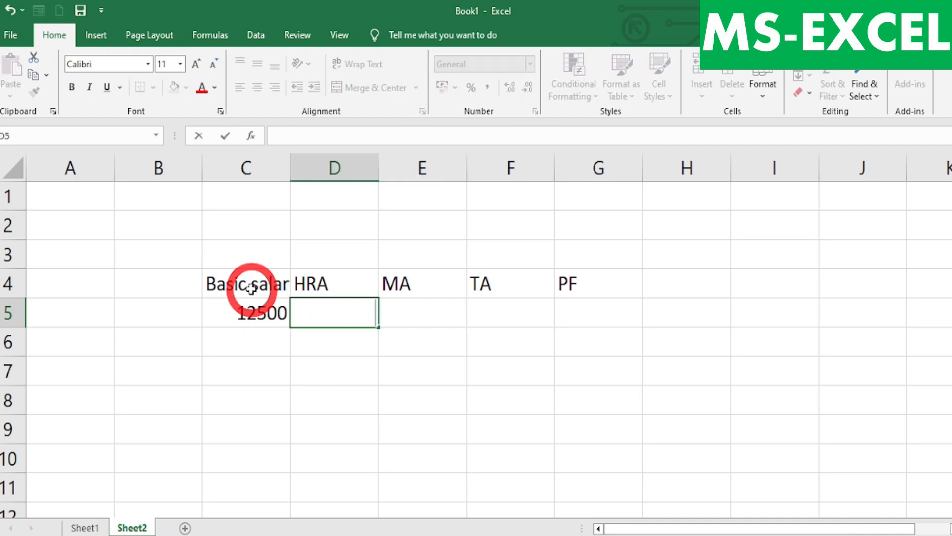
pyautogui.write('000')
pyautogui.press('Tab')
# Step: Complete row 5 with 1200 for MA, 1300 for TA and 950 for PF
pyautogui.write('1')
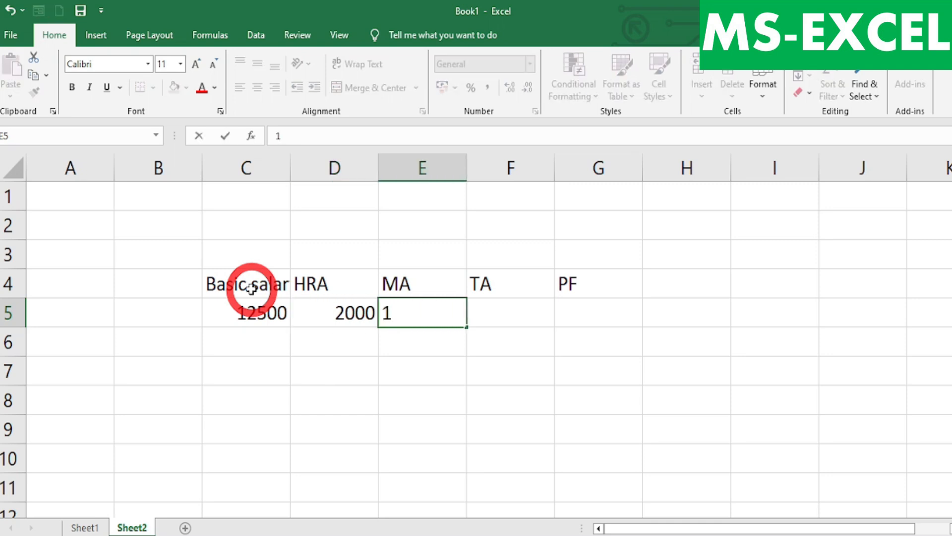
pyautogui.write('200')
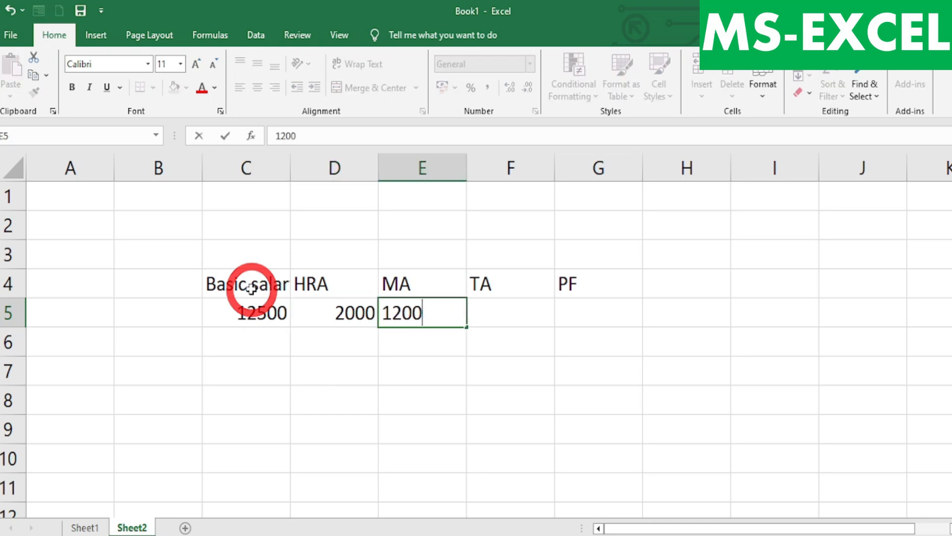
pyautogui.press('Tab')
pyautogui.write('1300')
pyautogui.press('Tab')
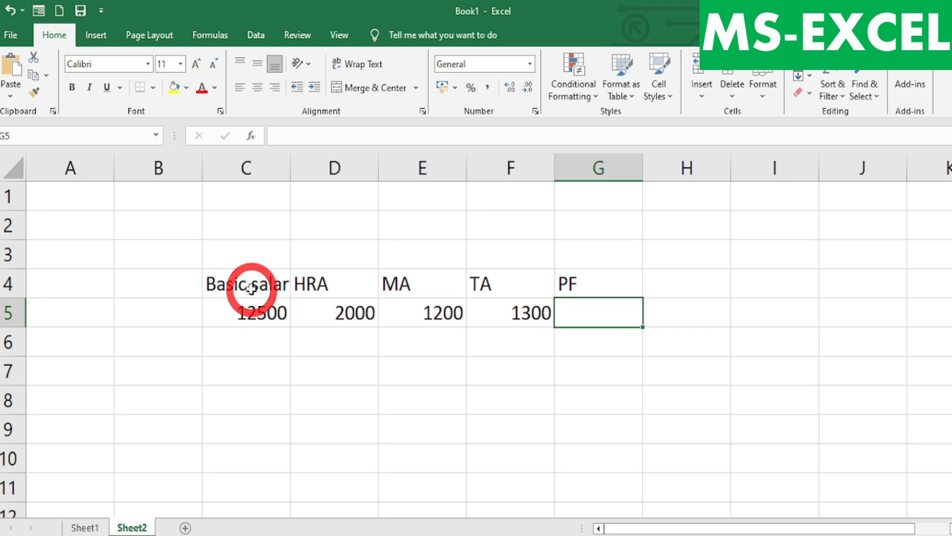
pyautogui.write('950')
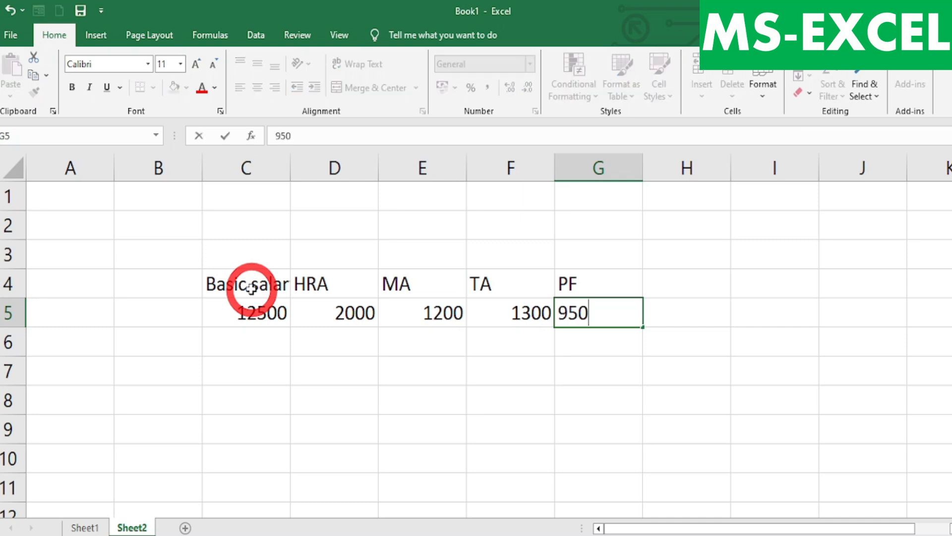
pyautogui.press('Return')
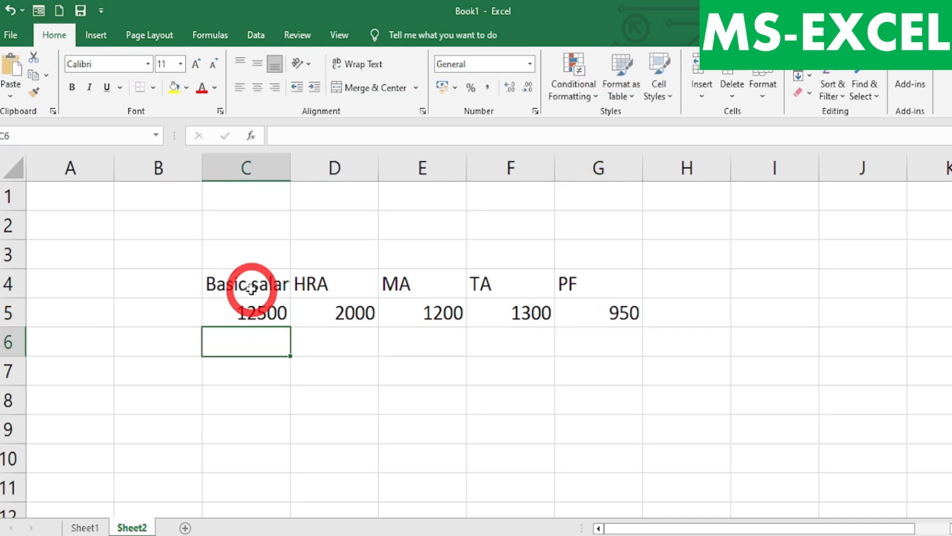
# Step: Add the salary and allowances and subtract PF in cell H5 using =SUM(C5:F5)-G5
pyautogui.moveTo(245, 308); pyautogui.dragTo(484, 308)
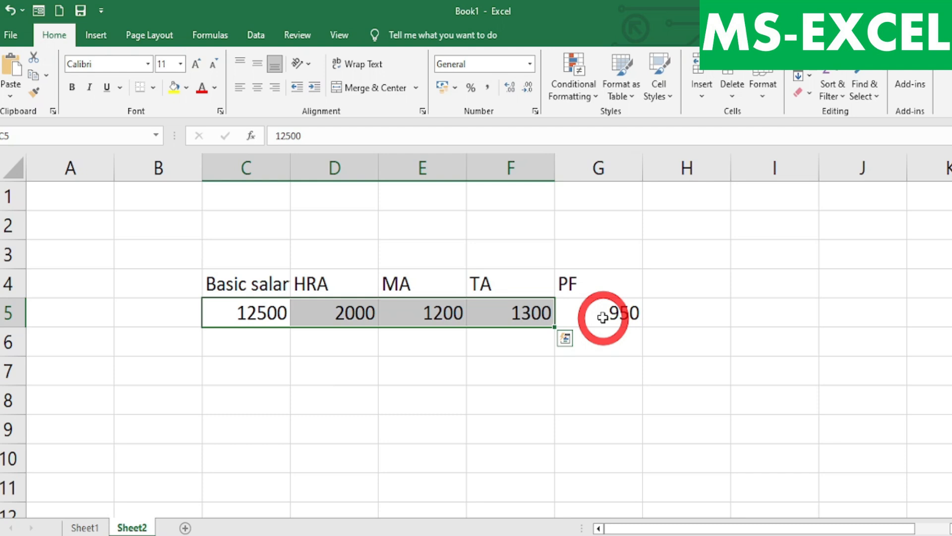
pyautogui.click(667, 310)
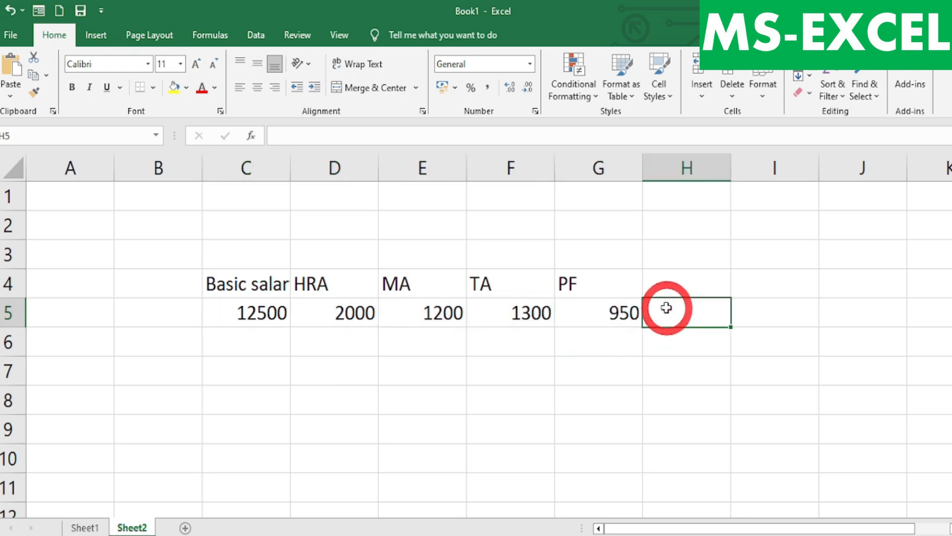
pyautogui.write('=SUM')
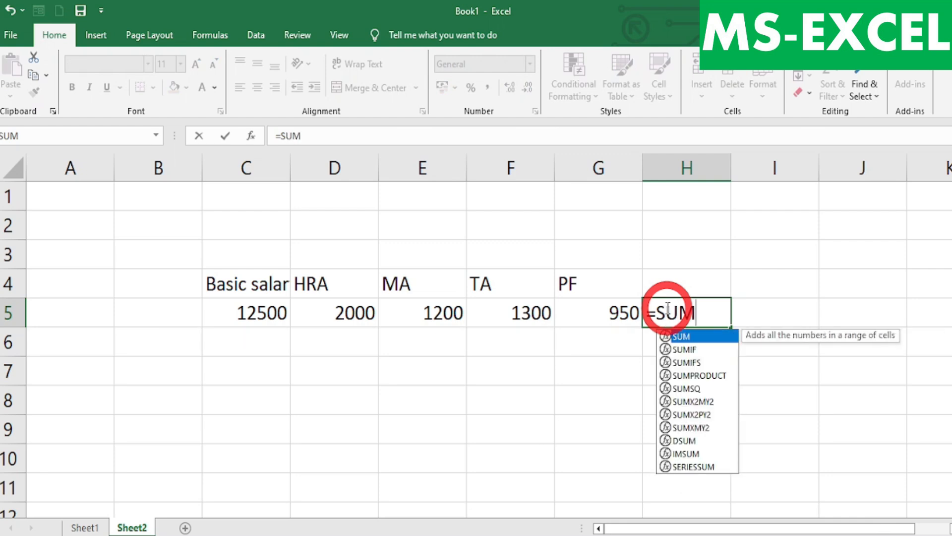
pyautogui.write('(')
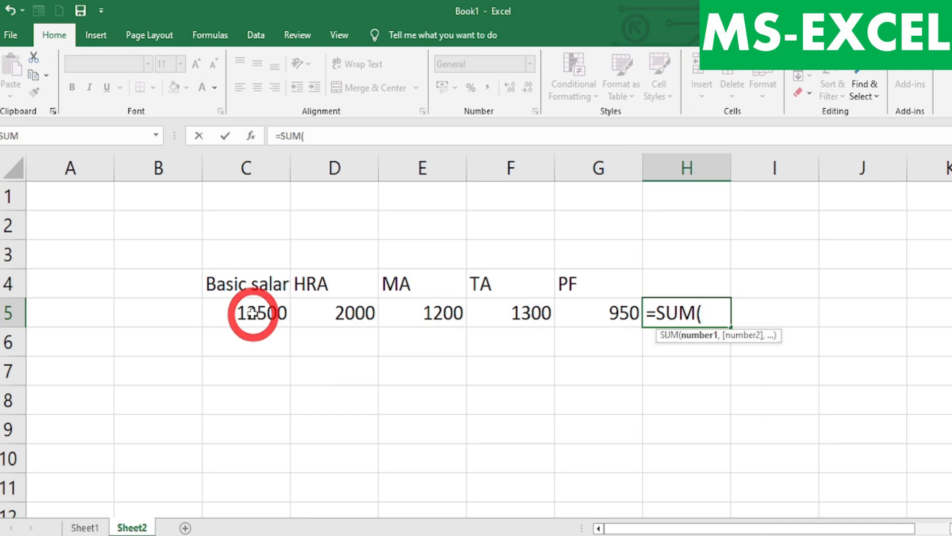
pyautogui.moveTo(240, 312); pyautogui.dragTo(500, 313)
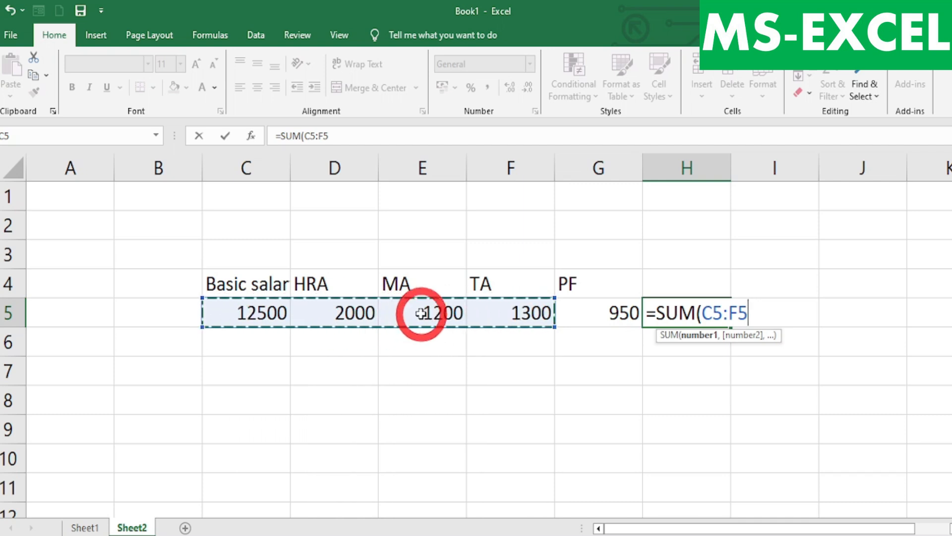
pyautogui.write(')-')
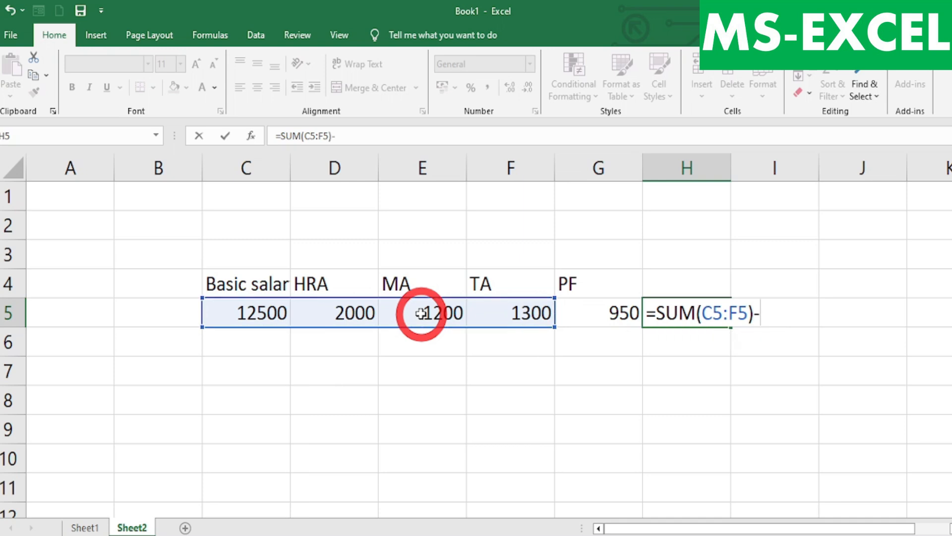
pyautogui.click(608, 315)
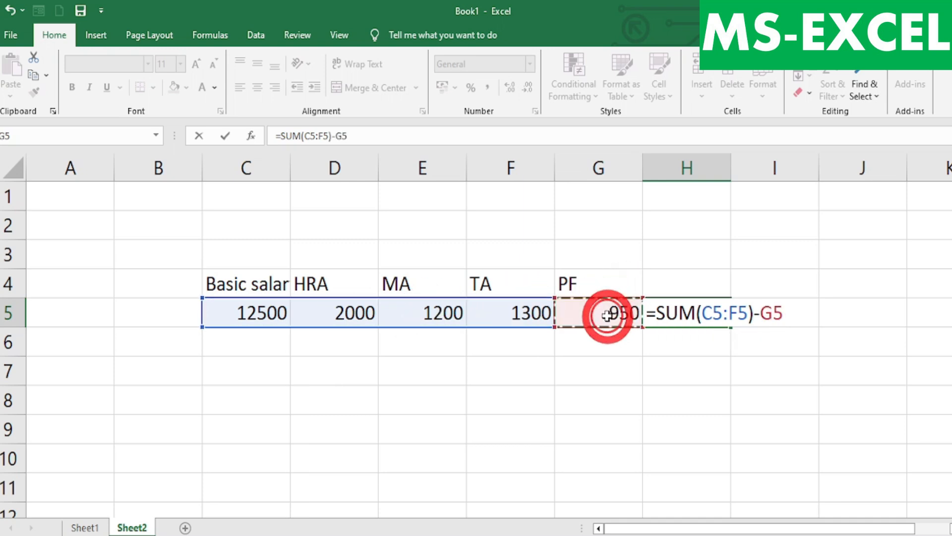
pyautogui.press('Return')
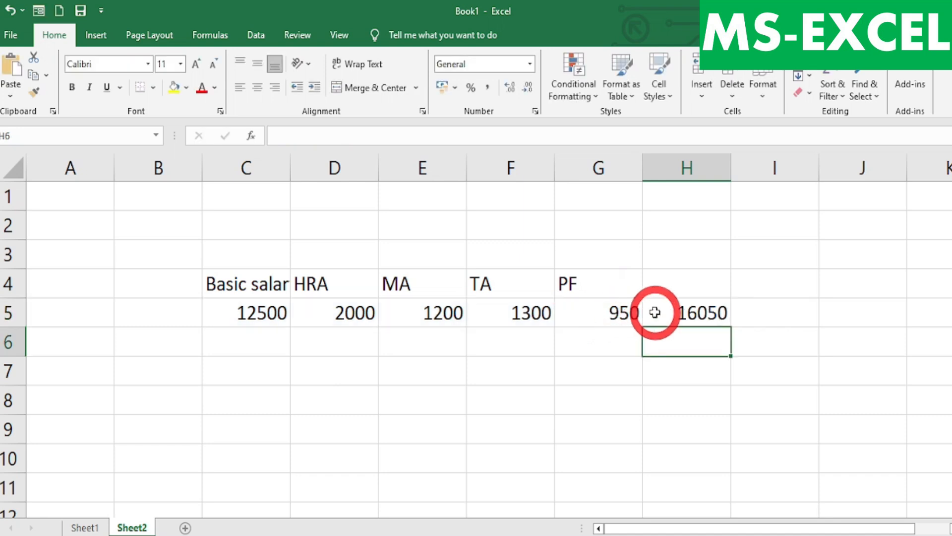
# Step: Review the formula in cell H5 and the range C5:F5 that it adds up
pyautogui.click(697, 317)
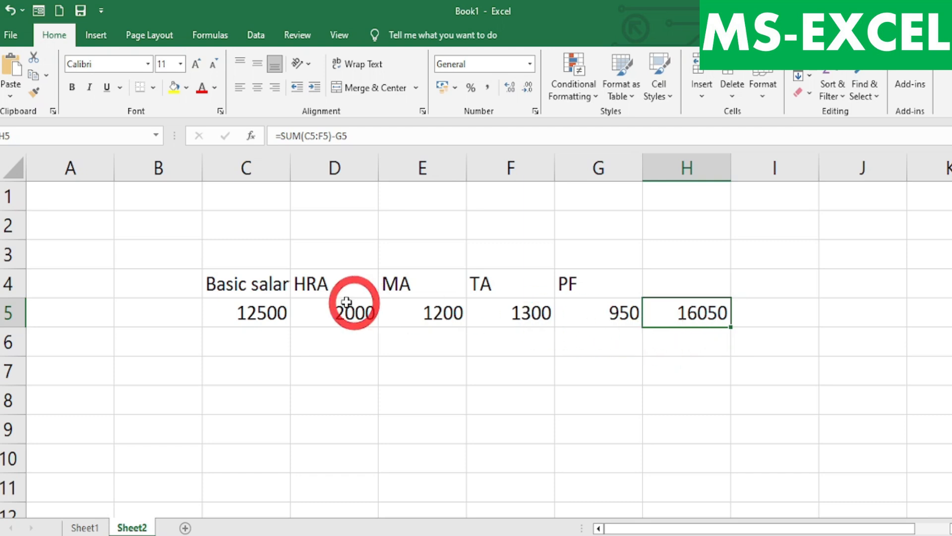
pyautogui.click(282, 312)
pyautogui.moveTo(323, 313); pyautogui.dragTo(549, 321)
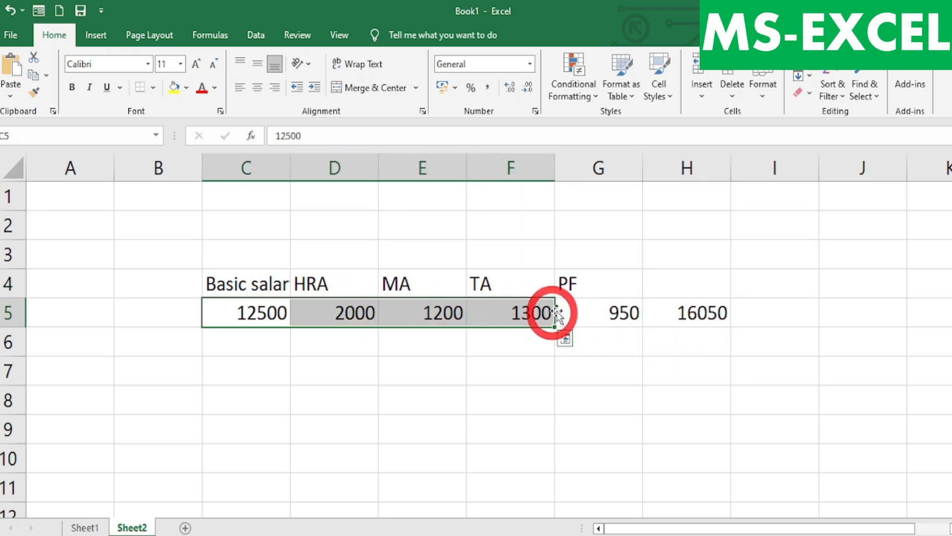
pyautogui.click(605, 400)
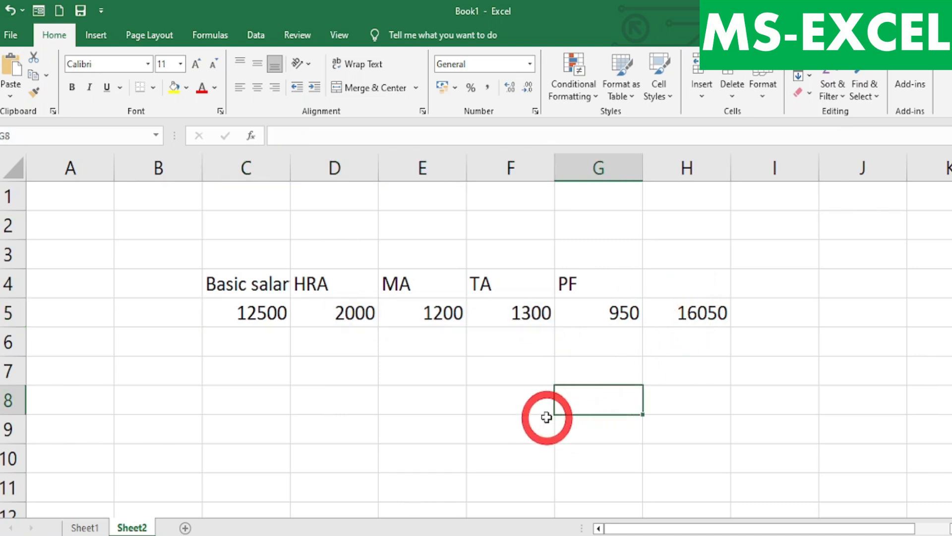
# Step: Look up the multiplication (product) formula in the PDF and return to the Excel workbook
pyautogui.hotkey('alt', 'Tab')
pyautogui.scroll(-3, 542, 276)
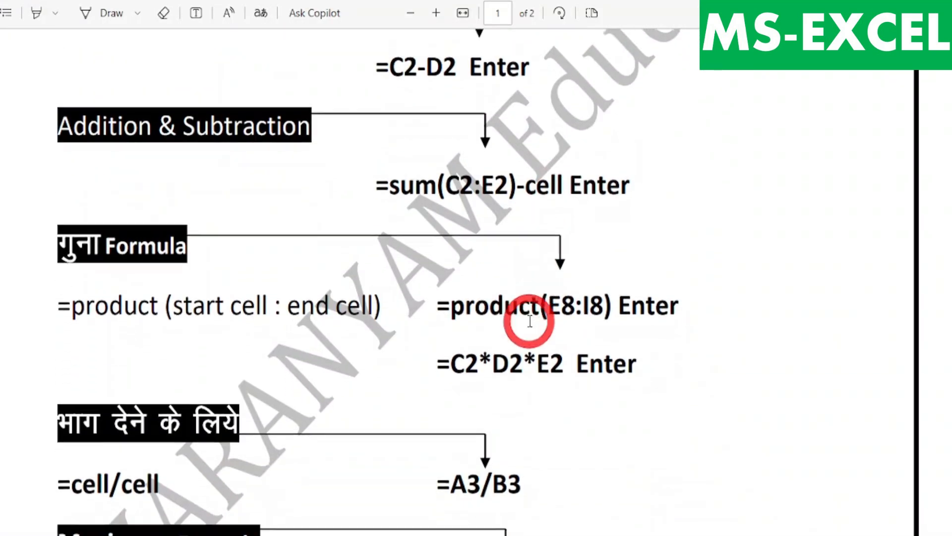
pyautogui.hotkey('alt', 'Tab')
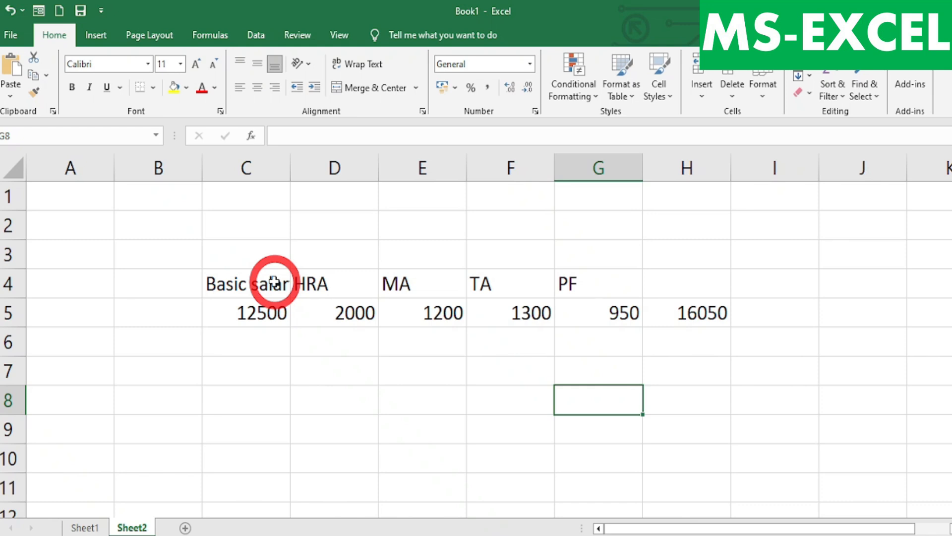
# Step: Clear the salary example from cells B3 to I9
pyautogui.moveTo(166, 263); pyautogui.dragTo(784, 420)
pyautogui.press('Delete')
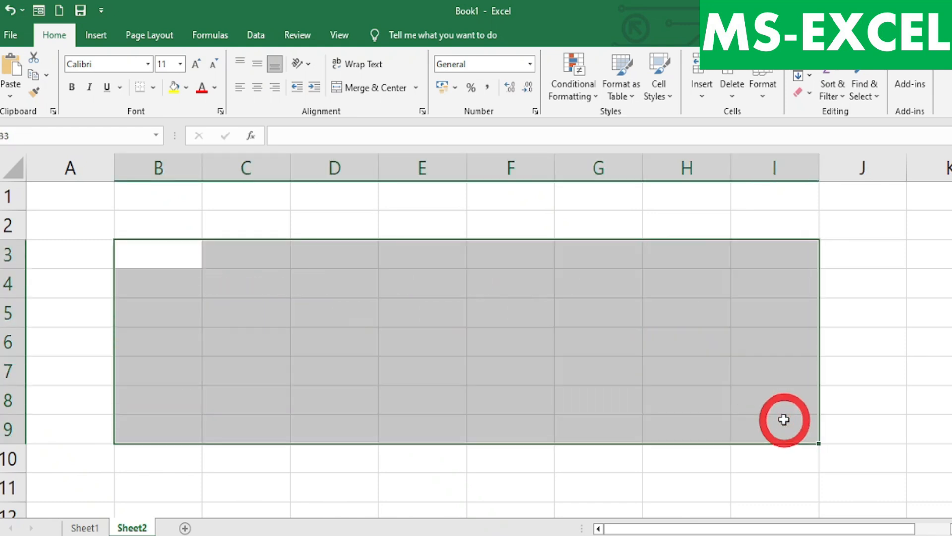
# Step: Enter the column headings QTNY in cell C4 and RATE in cell D4
pyautogui.click(244, 275)
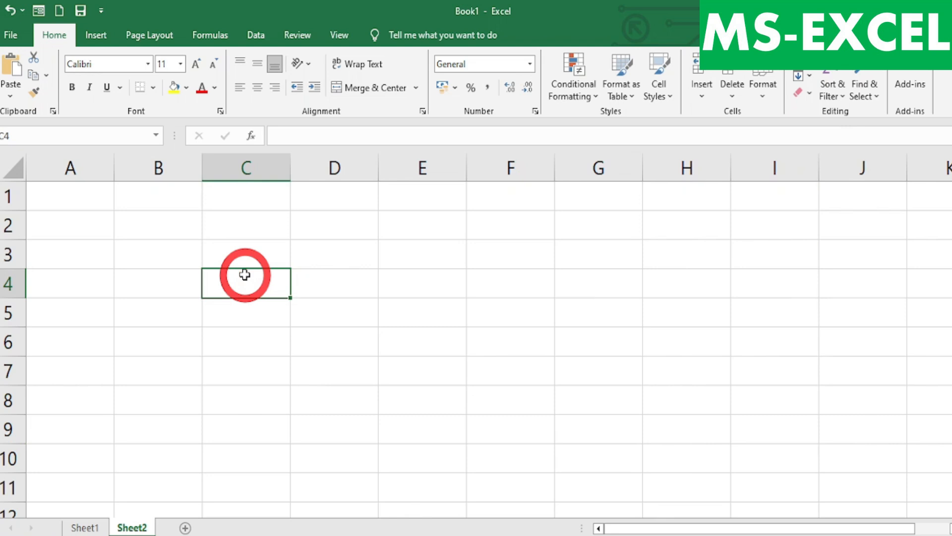
pyautogui.write('Q')
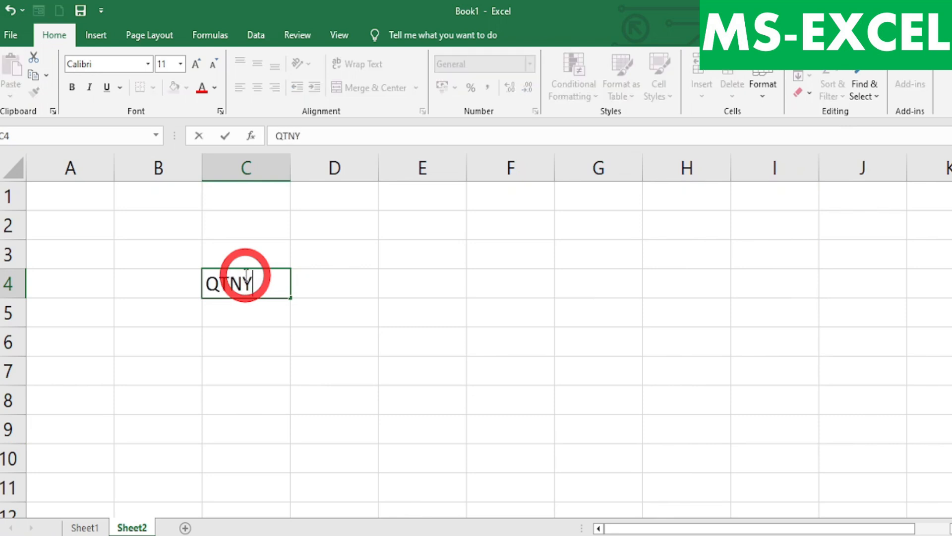
pyautogui.write('TNY')
pyautogui.press('Tab')
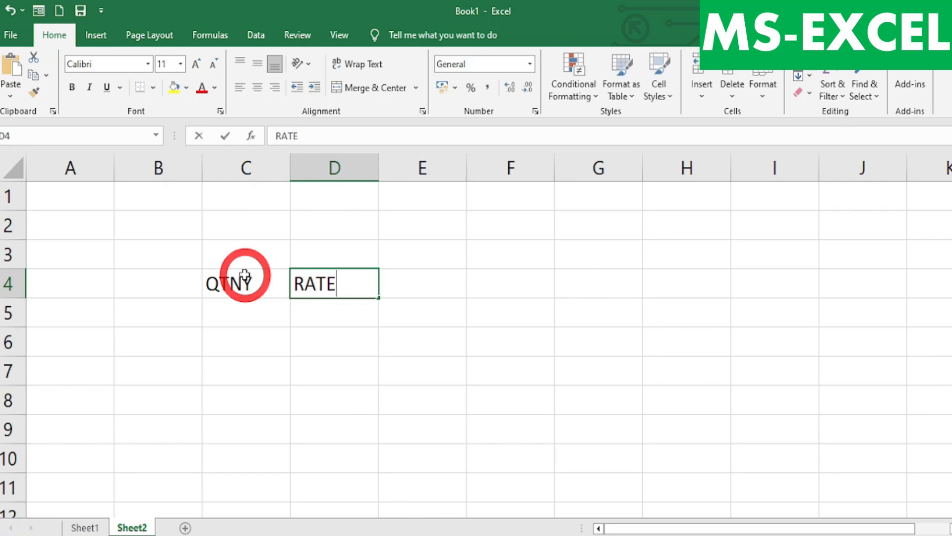
pyautogui.press('Tab')
pyautogui.press('Return')
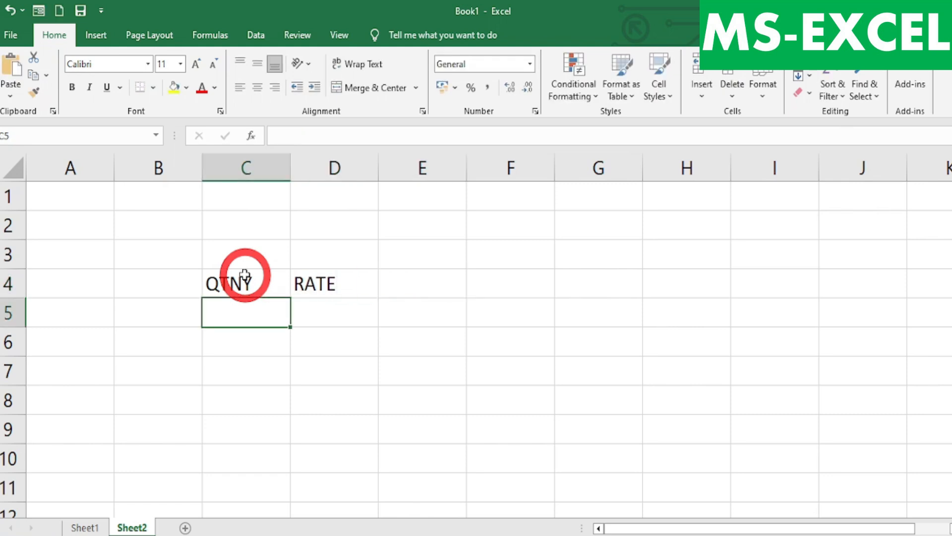
# Step: Fill the QTNY column in C5 to C9 with 23, 40, 32, 22 and 45
pyautogui.write('23')
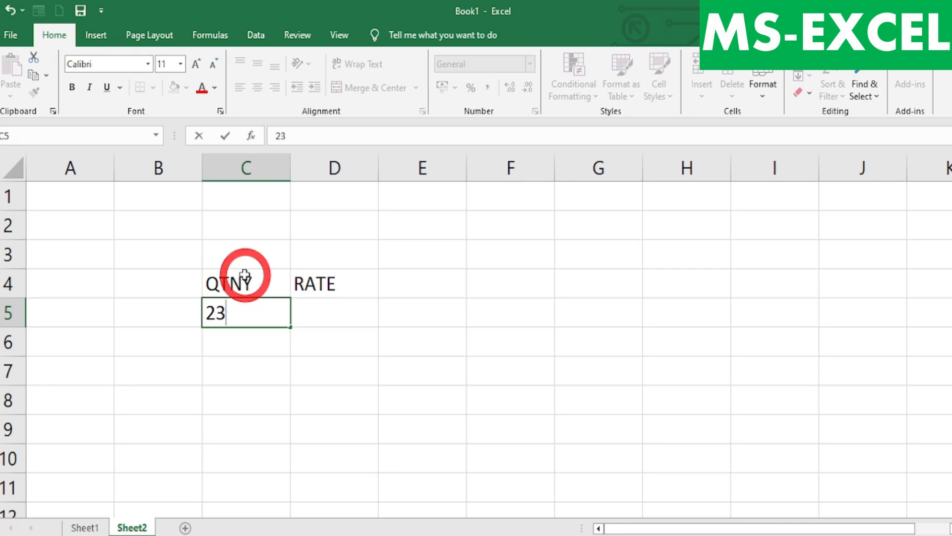
pyautogui.press('Return')
pyautogui.write('40')
pyautogui.press('Return')
pyautogui.write('32')
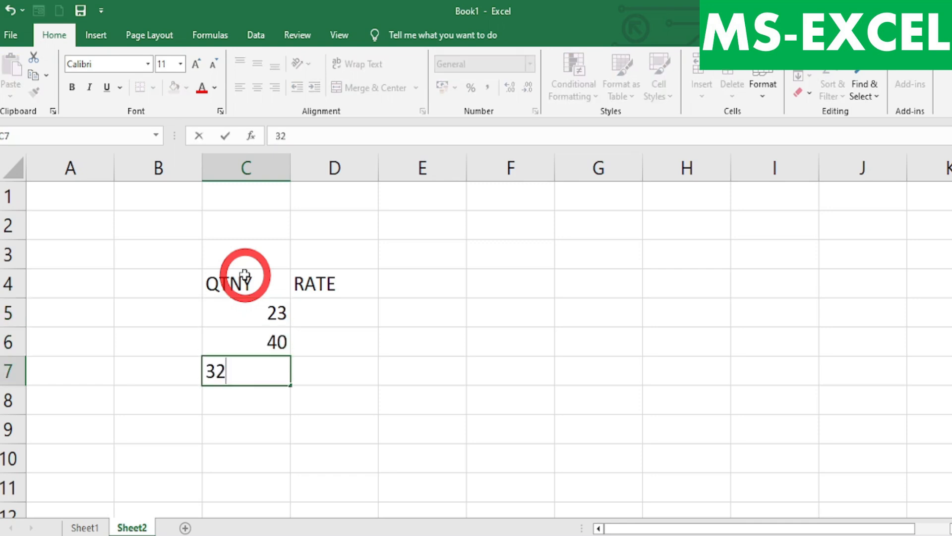
pyautogui.press('Return')
pyautogui.write('22')
pyautogui.press('Return')
pyautogui.write('45')
pyautogui.press('Return')
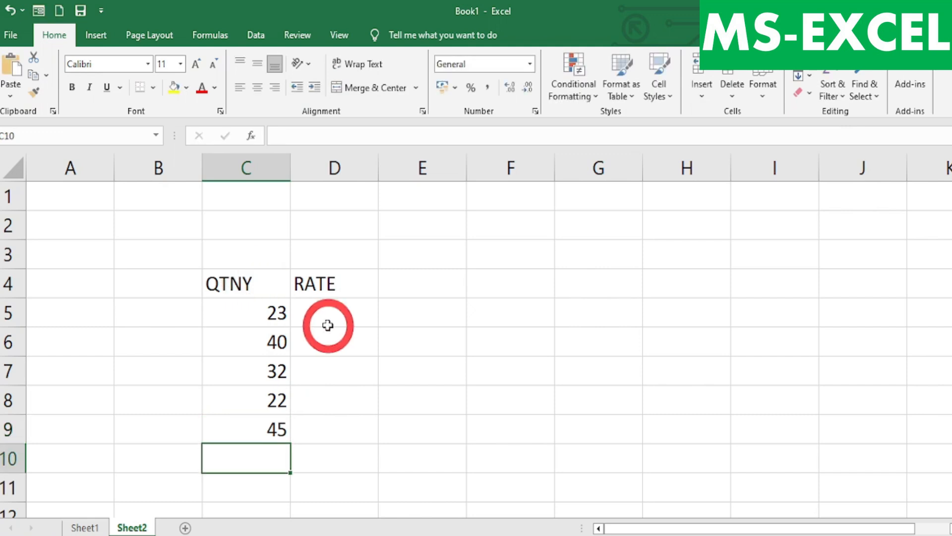
# Step: Fill the RATE column in D5 to D9 with 150, 125, 99, 120 and 149
pyautogui.click(326, 310)
pyautogui.write('15')
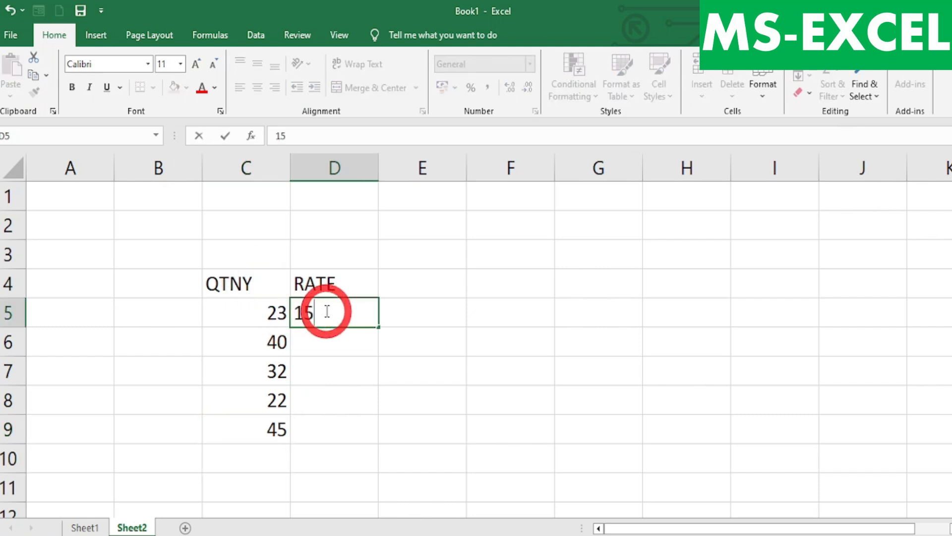
pyautogui.write('0')
pyautogui.press('Return')
pyautogui.write('125')
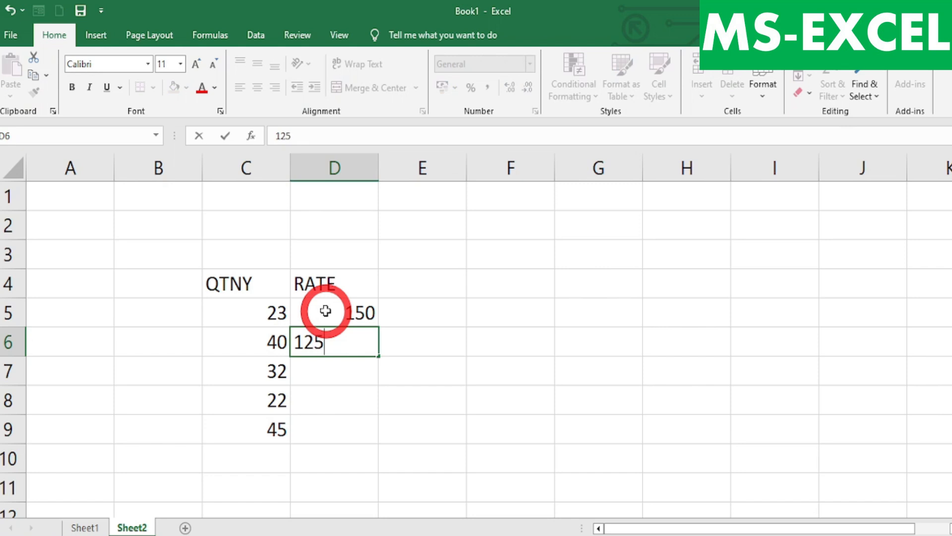
pyautogui.press('Return')
pyautogui.write('99')
pyautogui.press('Return')
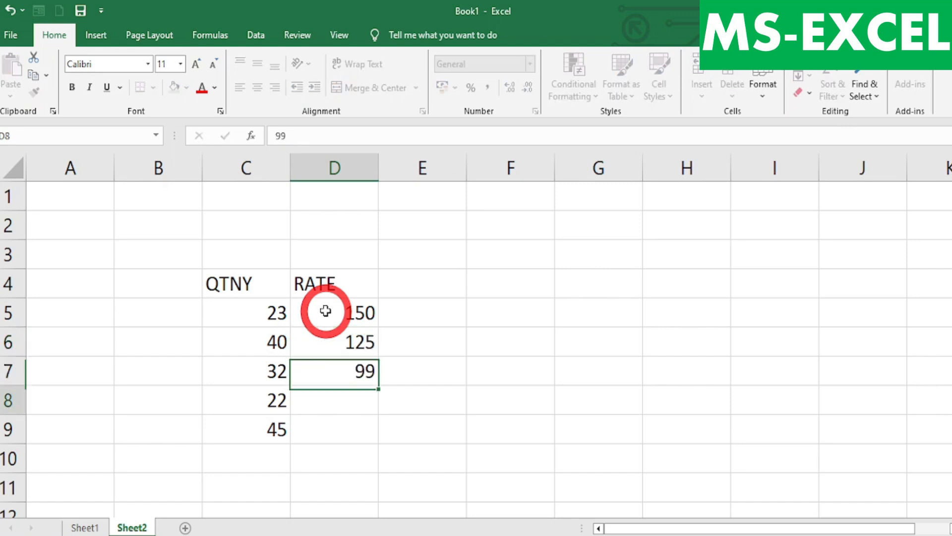
pyautogui.write('120')
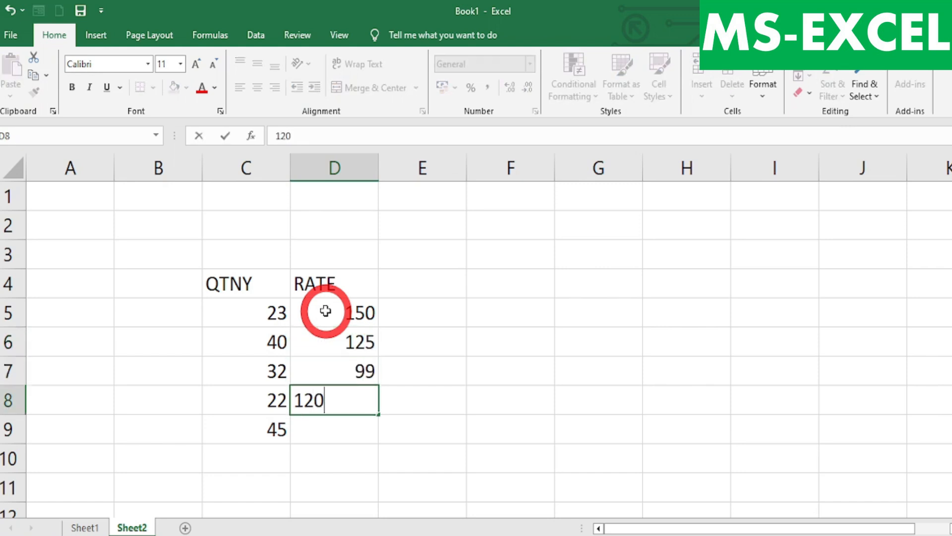
pyautogui.press('Return')
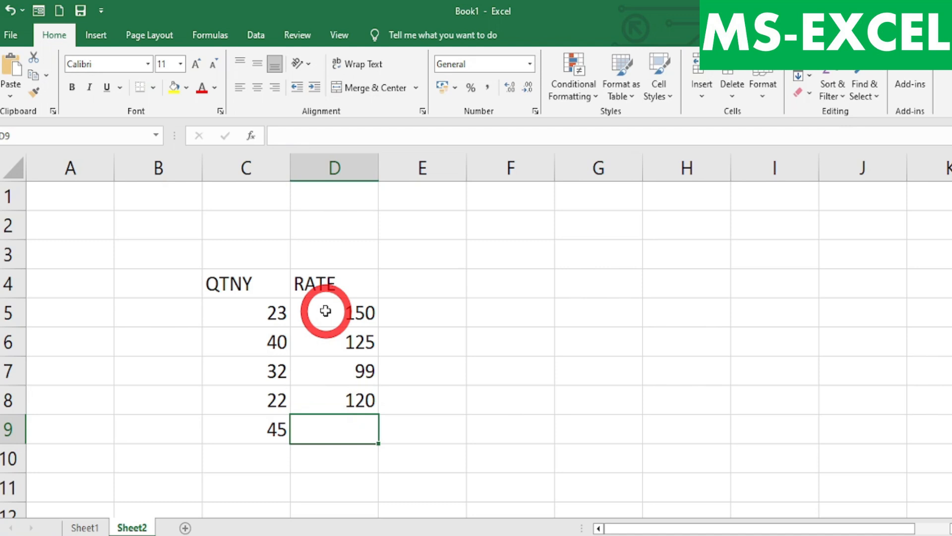
pyautogui.write('1')
pyautogui.press('Return')
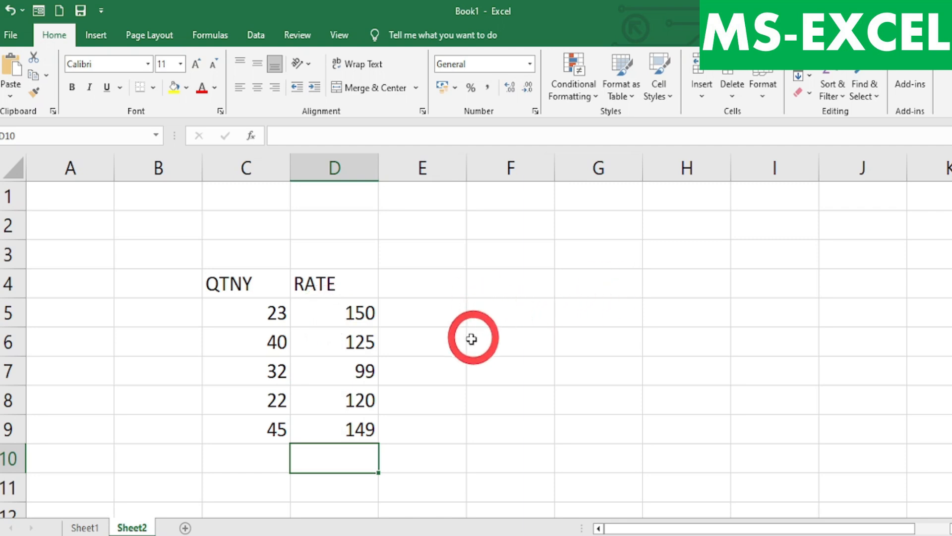
# Step: Multiply the first quantity by its rate in cell E5 using =C5*D5
pyautogui.click(431, 311)
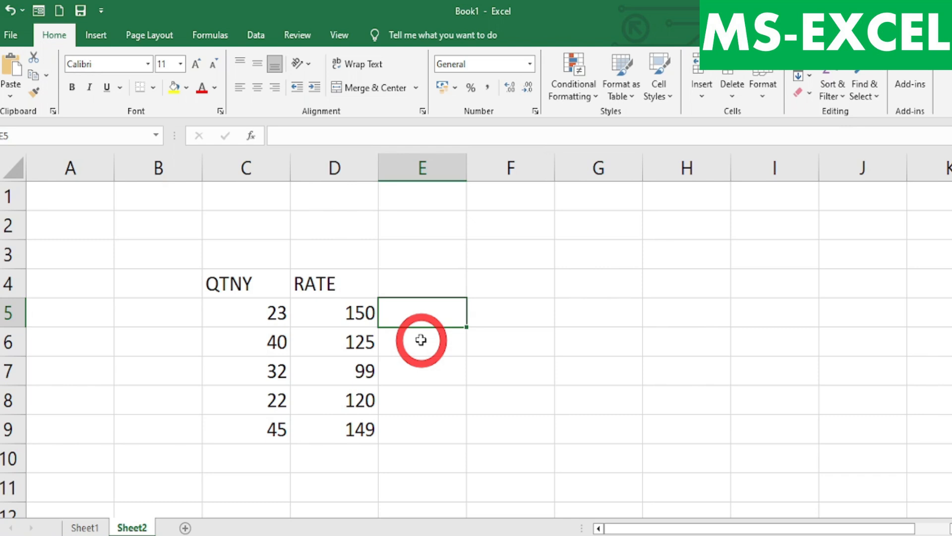
pyautogui.write('=')
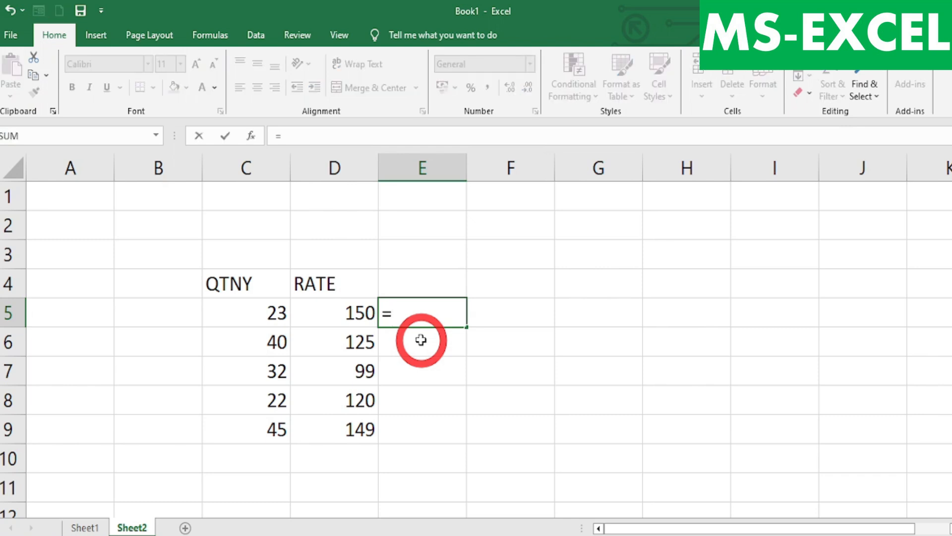
pyautogui.click(273, 311)
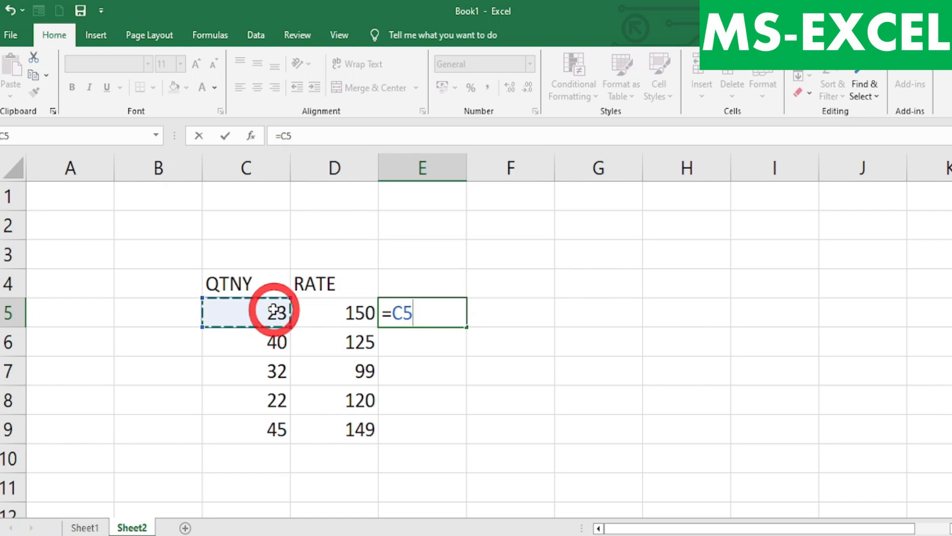
pyautogui.write('*')
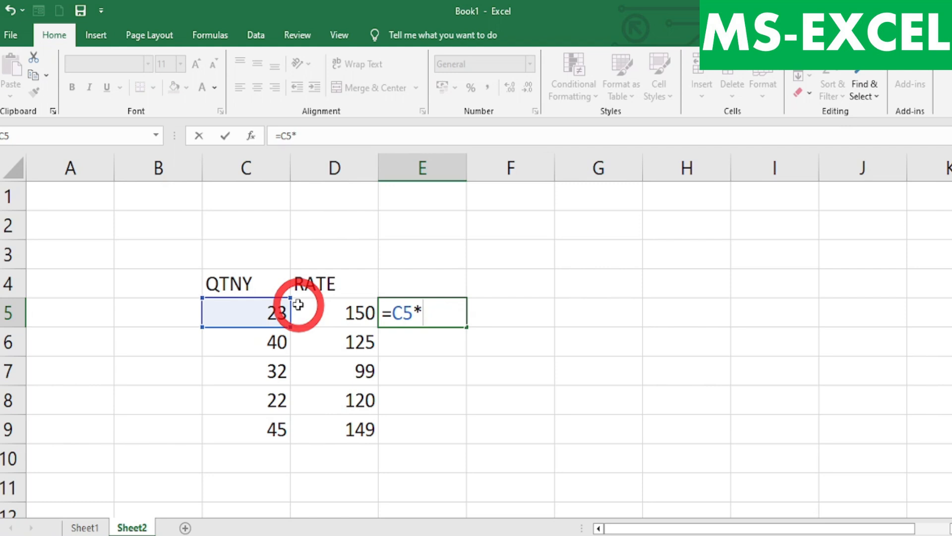
pyautogui.click(335, 312)
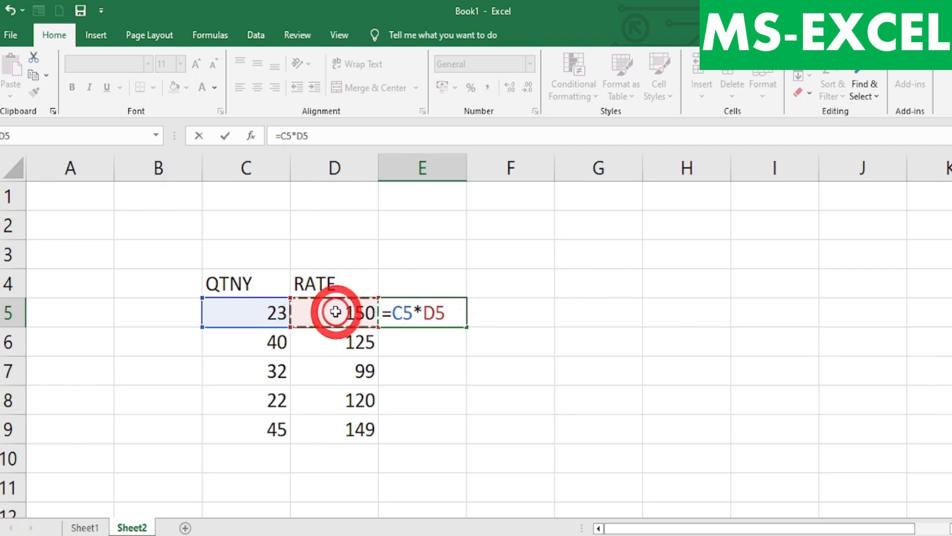
pyautogui.press('Return')
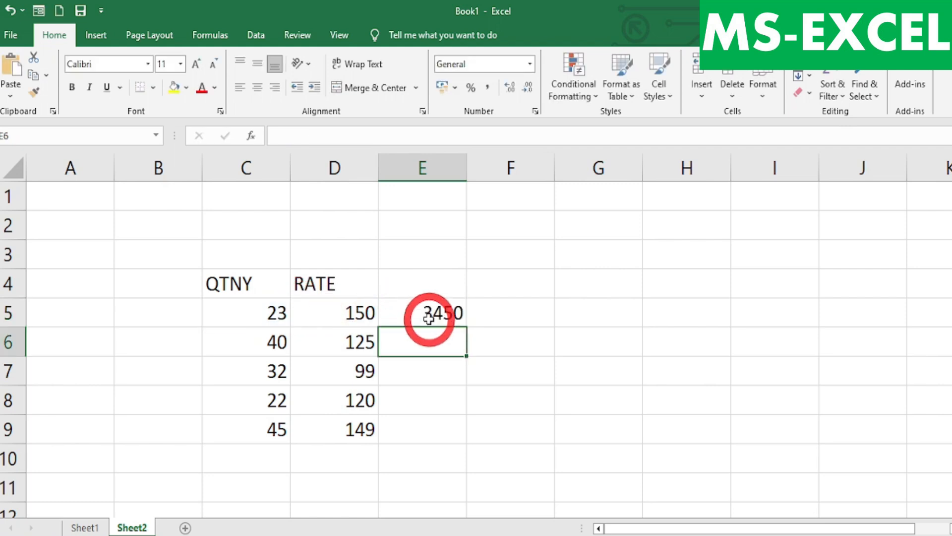
# Step: Copy the multiplication formula from E5 down through E9
pyautogui.click(453, 312)
pyautogui.moveTo(465, 327); pyautogui.dragTo(453, 436)
pyautogui.click(524, 395)
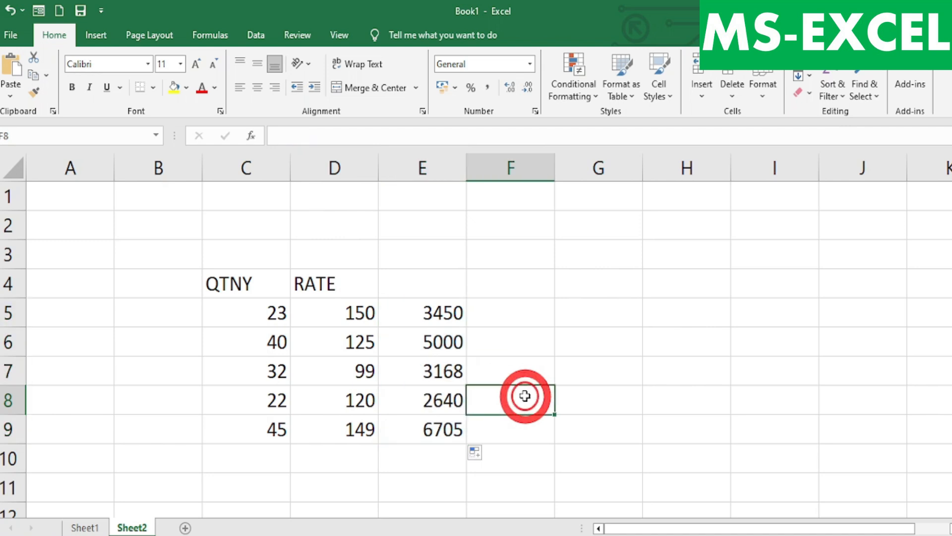
# Step: Look up the division, maximum and minimum formulas in the PDF and return to the Excel workbook
pyautogui.hotkey('alt', 'Tab')
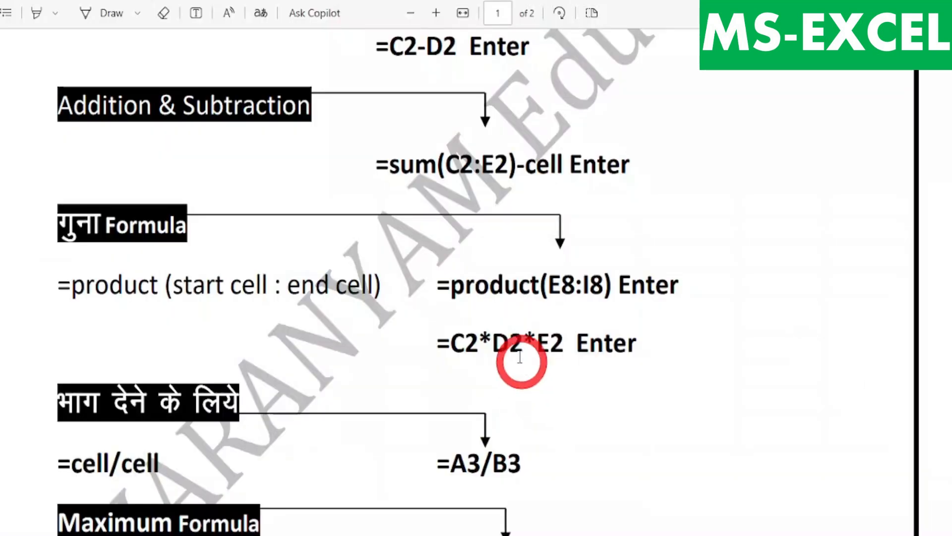
pyautogui.scroll(-5, 517, 426)
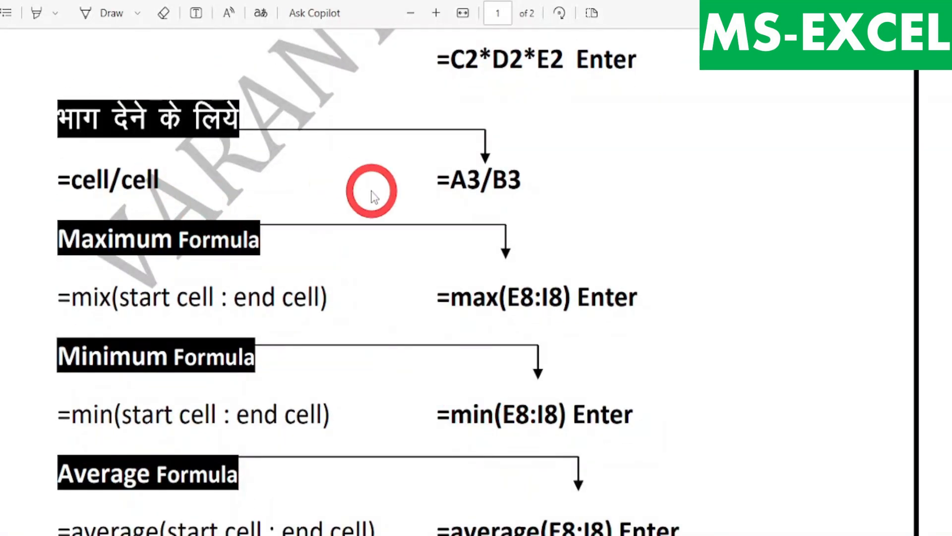
pyautogui.hotkey('alt', 'Tab')
# Step: Clear the quantity and rate example, including the products, from the sheet
pyautogui.moveTo(207, 257); pyautogui.dragTo(548, 460)
pyautogui.press('Delete')
pyautogui.click(351, 309)
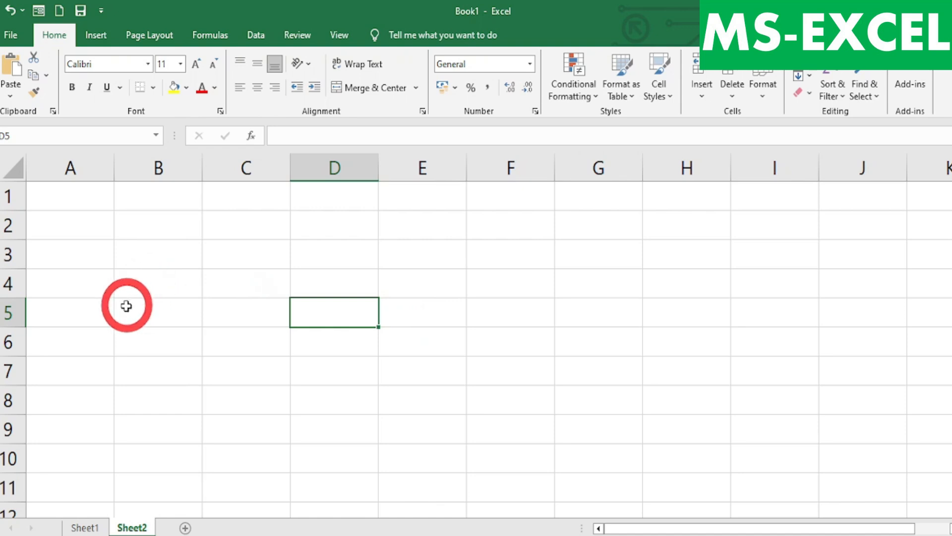
# Step: Enter the headings NAME, PHY, CHEM, BIO, ENGLISH and COMPUTER across cells A5 to F5
pyautogui.click(94, 313)
pyautogui.write('NAME')
pyautogui.press('Tab')
pyautogui.write('PG')
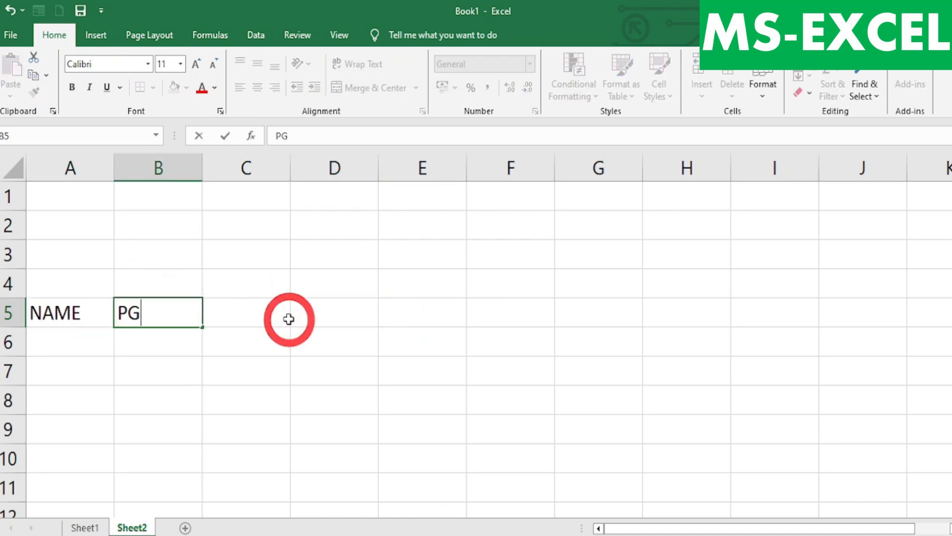
pyautogui.write('HY')
pyautogui.press('Tab')
pyautogui.write('CHEM')
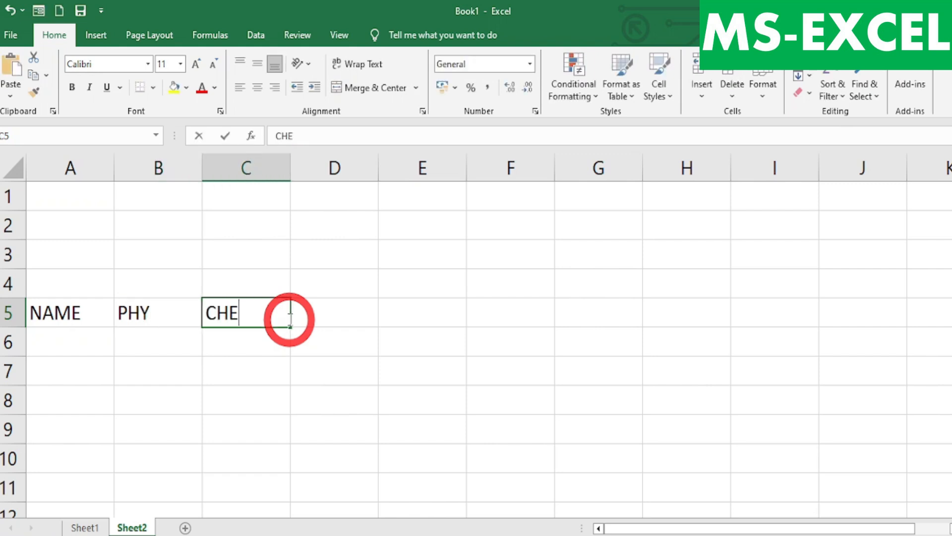
pyautogui.press('Tab')
pyautogui.write('BO')
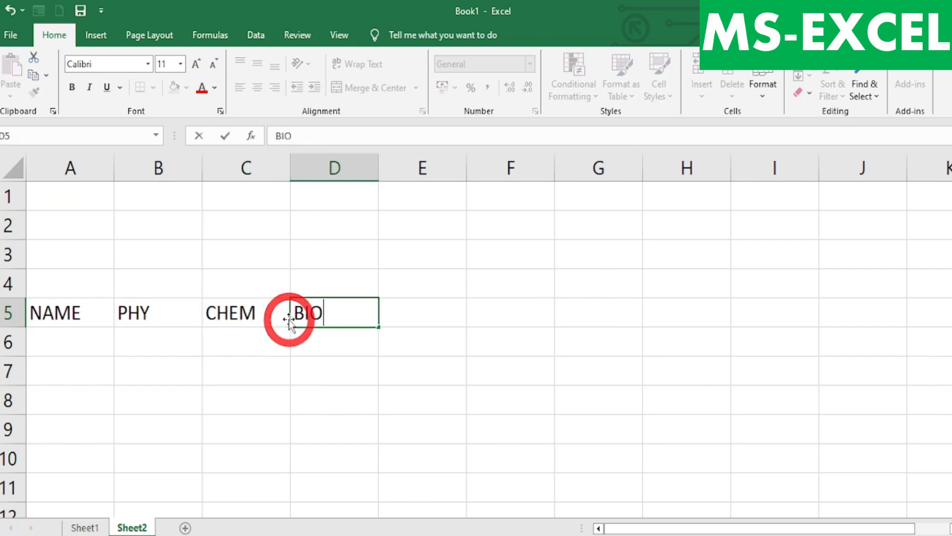
pyautogui.press('Tab')
pyautogui.write('E')
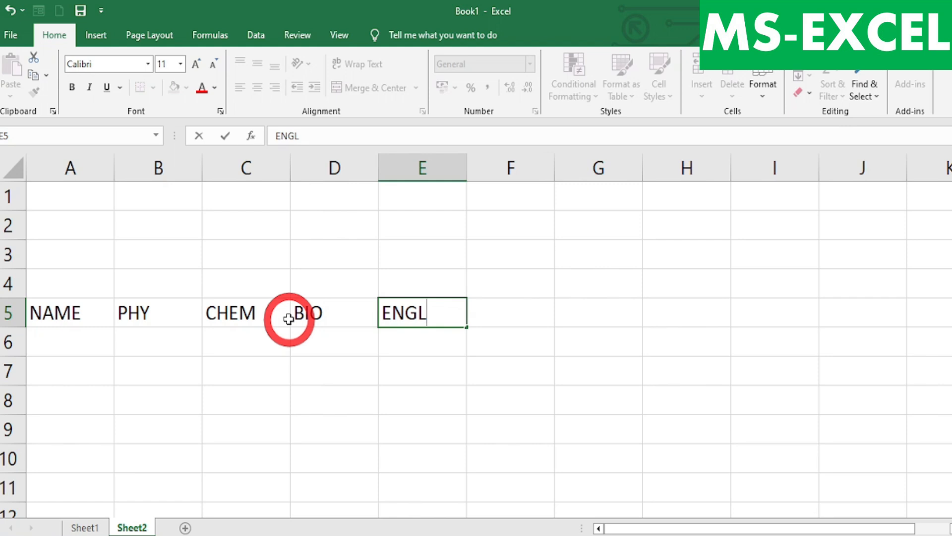
pyautogui.press('Tab')
pyautogui.write('COMPUTE')
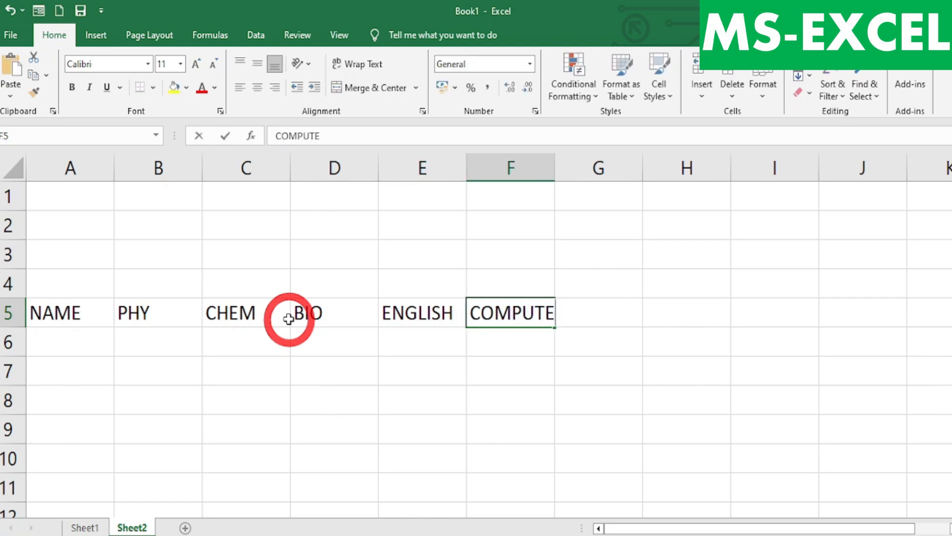
pyautogui.write('R')
pyautogui.press('Tab')
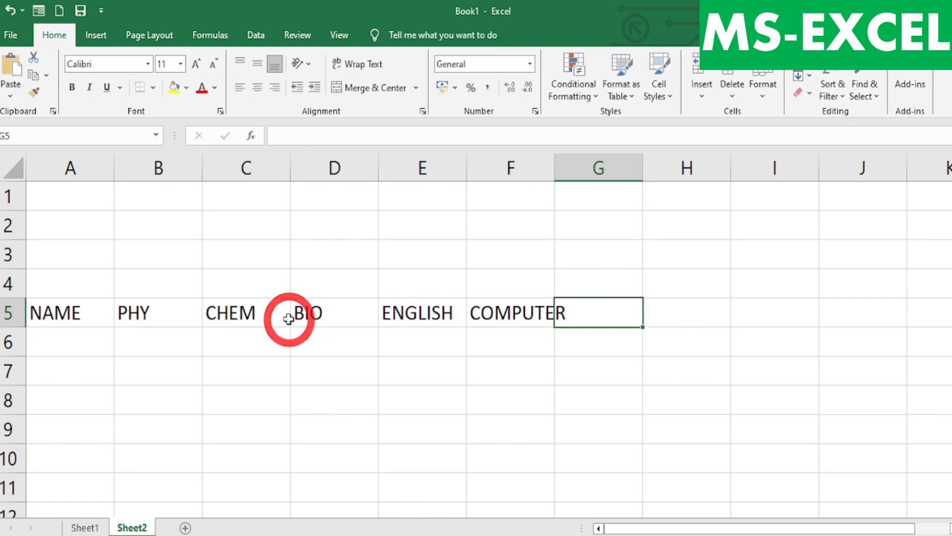
# Step: Enter a row for A in A6 with the marks 50, 34, 45, 33 and 45 under PHY through COMPUTER
pyautogui.click(42, 339)
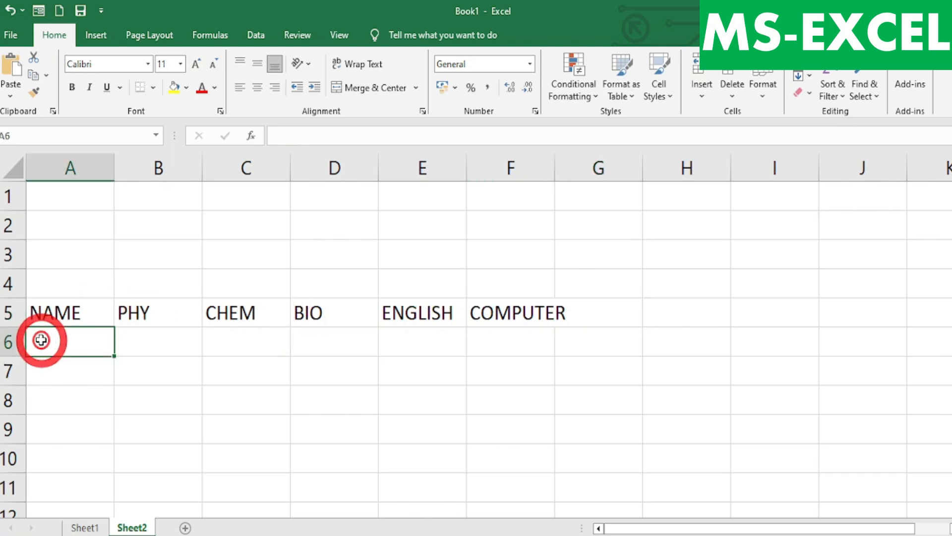
pyautogui.write('A')
pyautogui.press('Tab')
pyautogui.write('50')
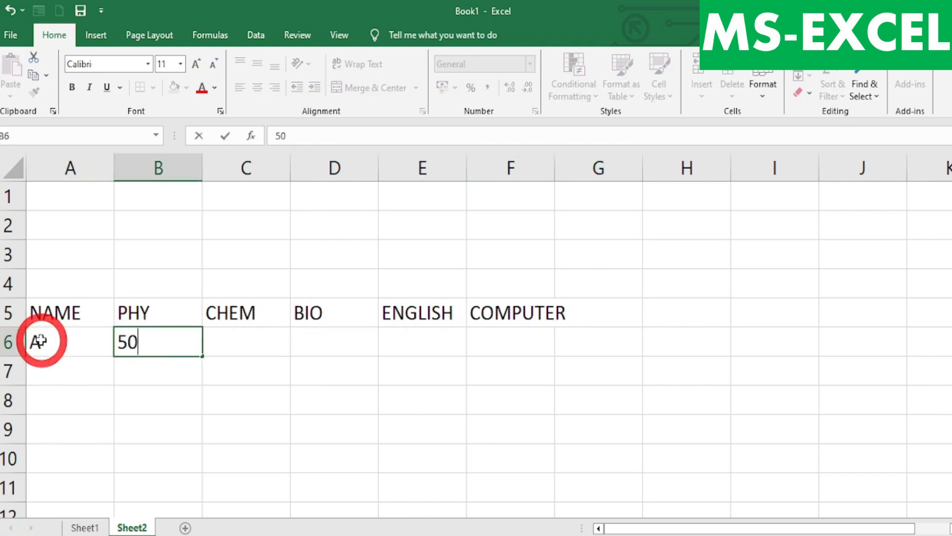
pyautogui.press('Tab')
pyautogui.write('34')
pyautogui.press('Tab')
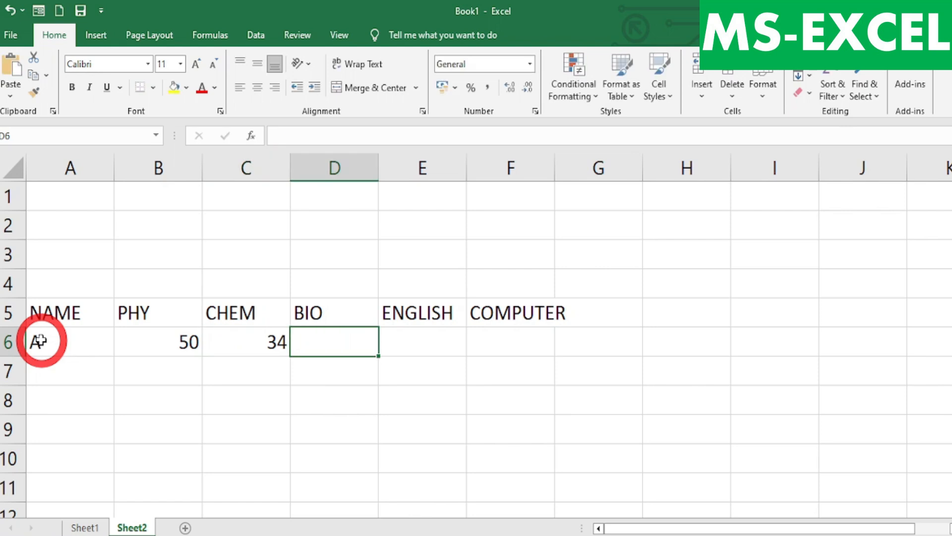
pyautogui.write('45')
pyautogui.press('Tab')
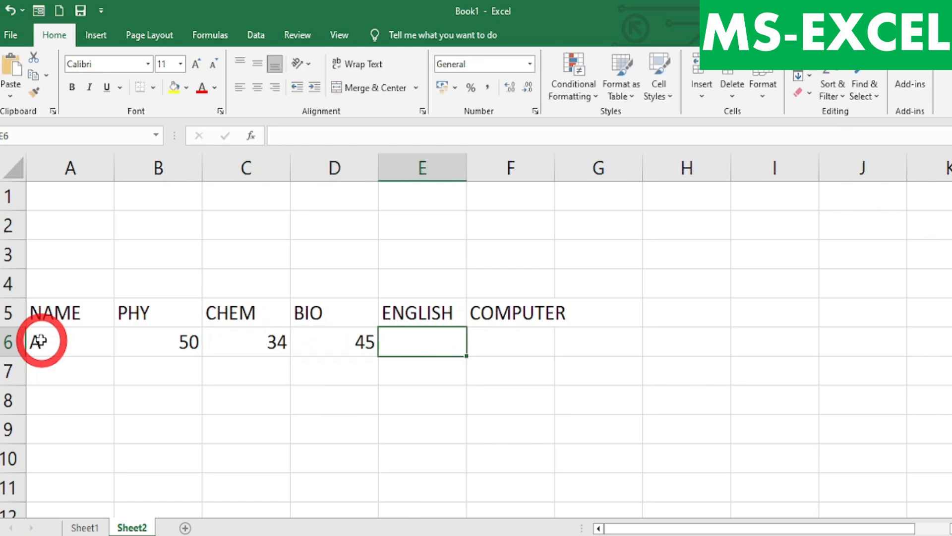
pyautogui.write('33')
pyautogui.press('Tab')
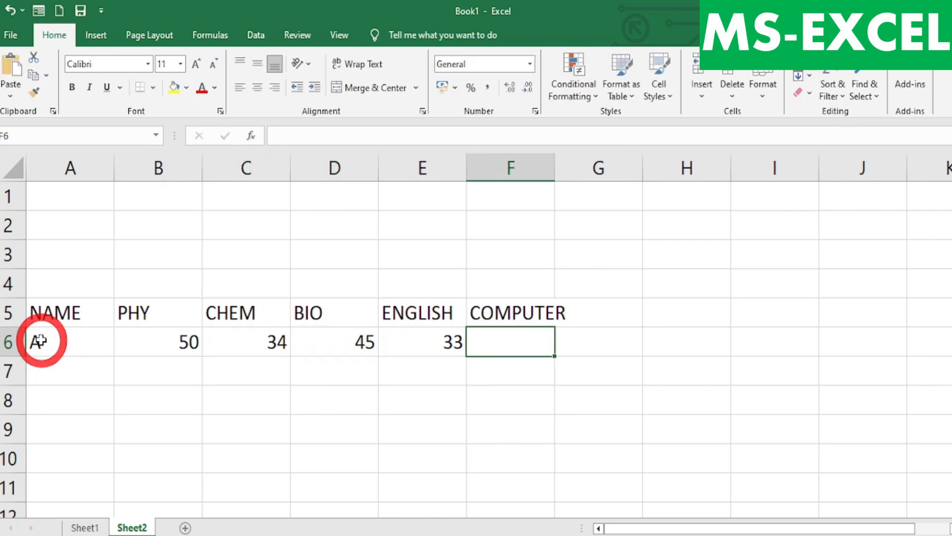
pyautogui.write('45')
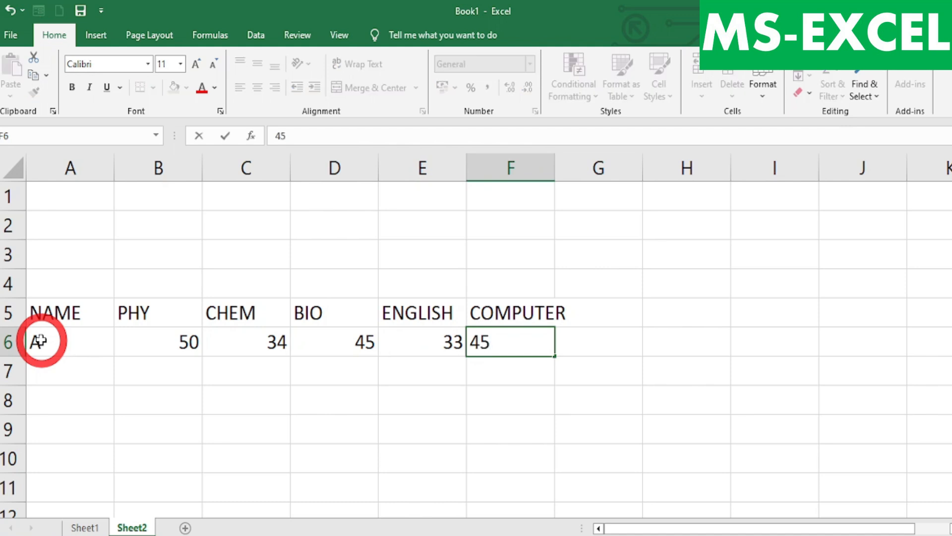
pyautogui.press('Tab')
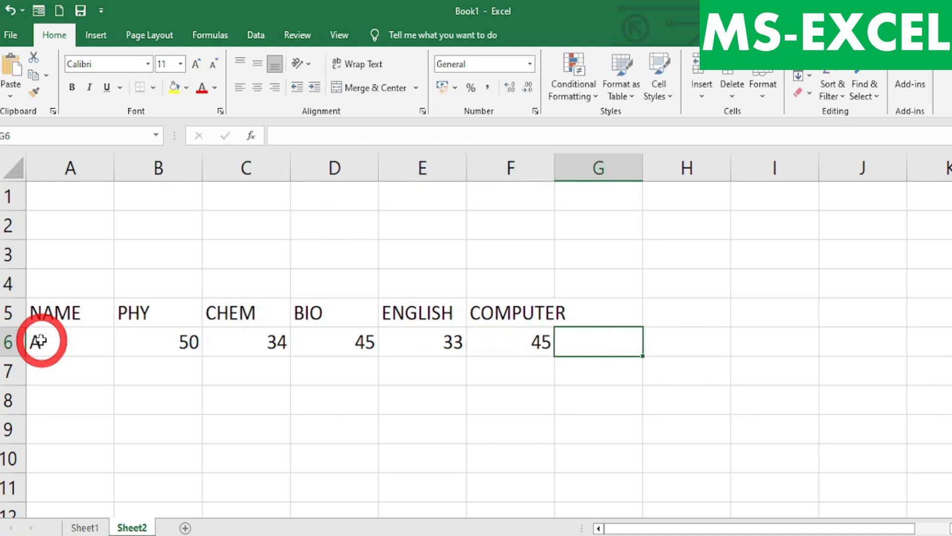
# Step: Add the heading TOTAL in cell G5, beside the COMPUTER heading
pyautogui.press('Up')
pyautogui.write('=S')
pyautogui.press('BackSpace')
pyautogui.press('BackSpace')
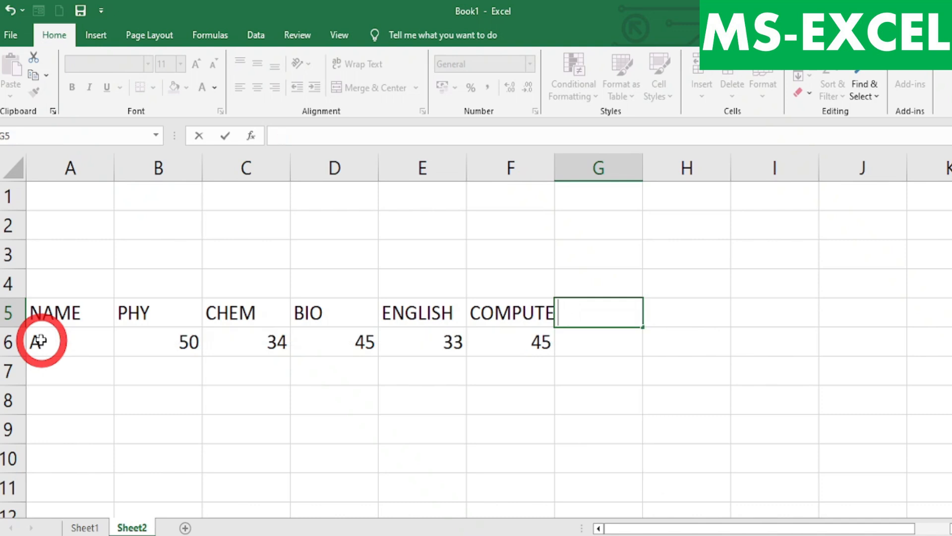
pyautogui.press('Escape')
pyautogui.press('Return')
# Step: Total the five subject marks in cell G6 with =SUM(B6:F6)
pyautogui.write('=SUM(')
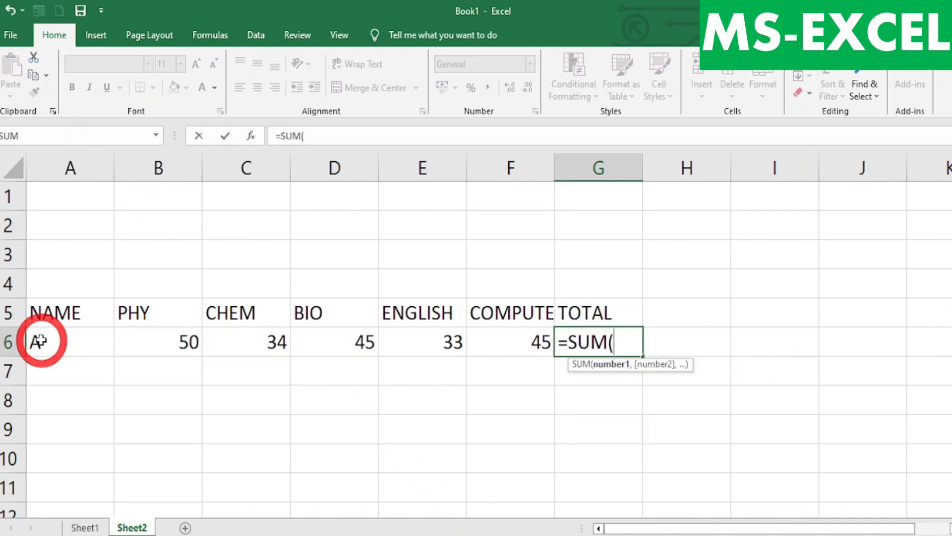
pyautogui.moveTo(123, 336); pyautogui.dragTo(490, 340)
pyautogui.write(')')
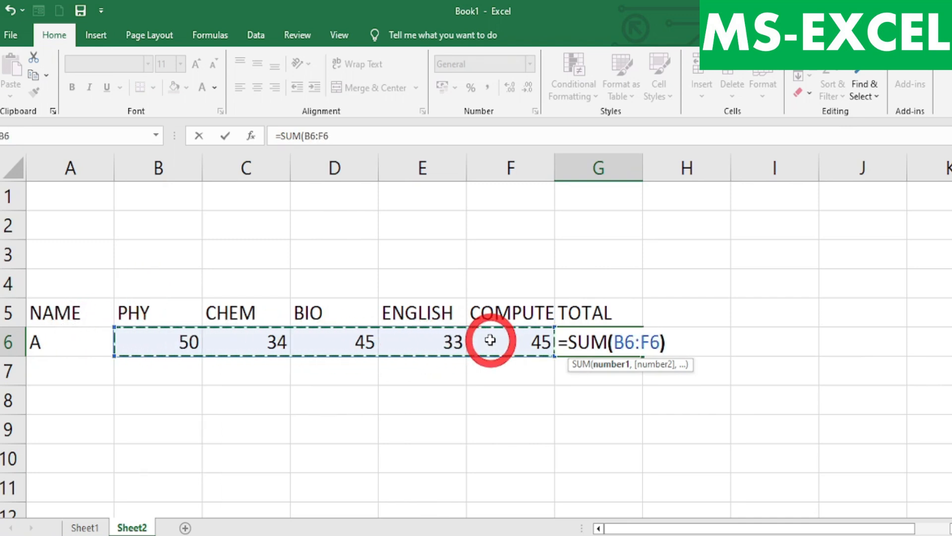
pyautogui.press('Return')
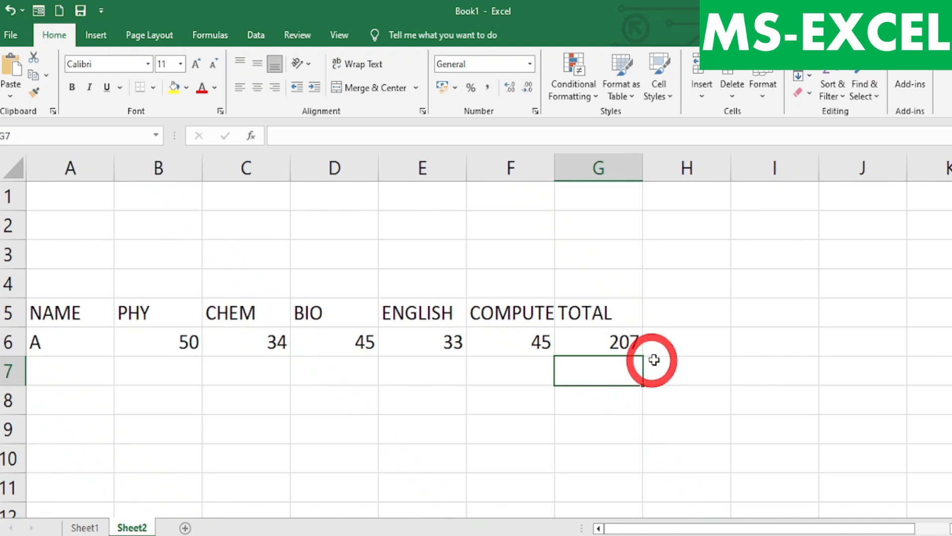
pyautogui.click(628, 339)
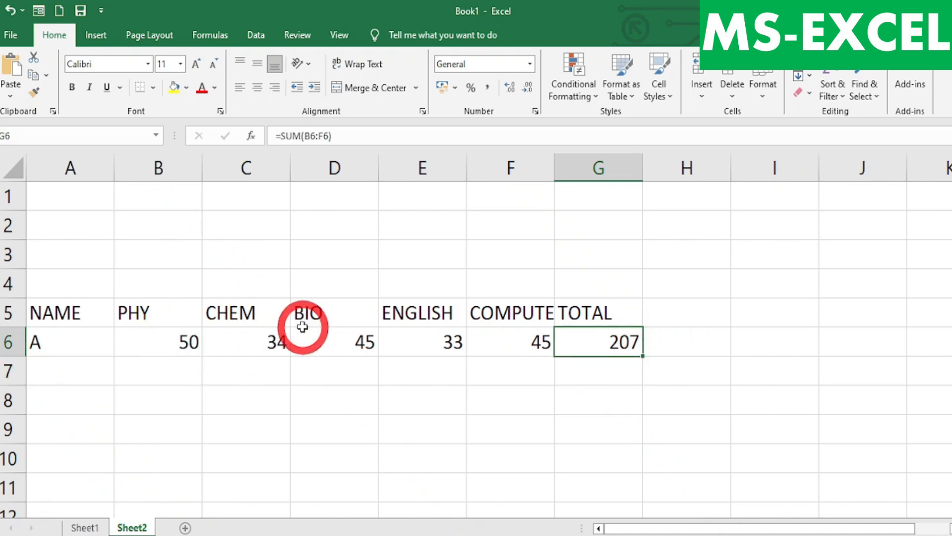
# Step: Calculate the average of the five subject marks in cell H6 with =AVERAGE(B6:F6)
pyautogui.click(677, 336)
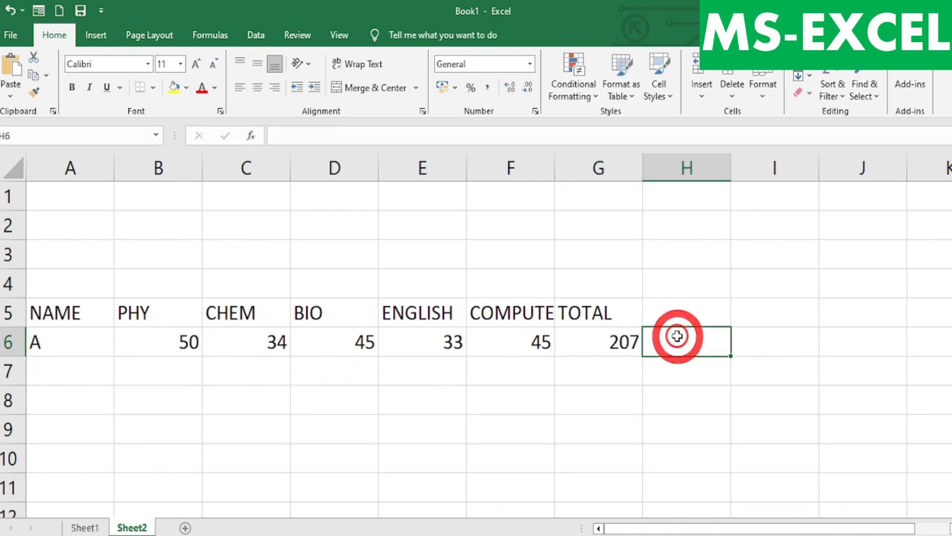
pyautogui.write('=AV')
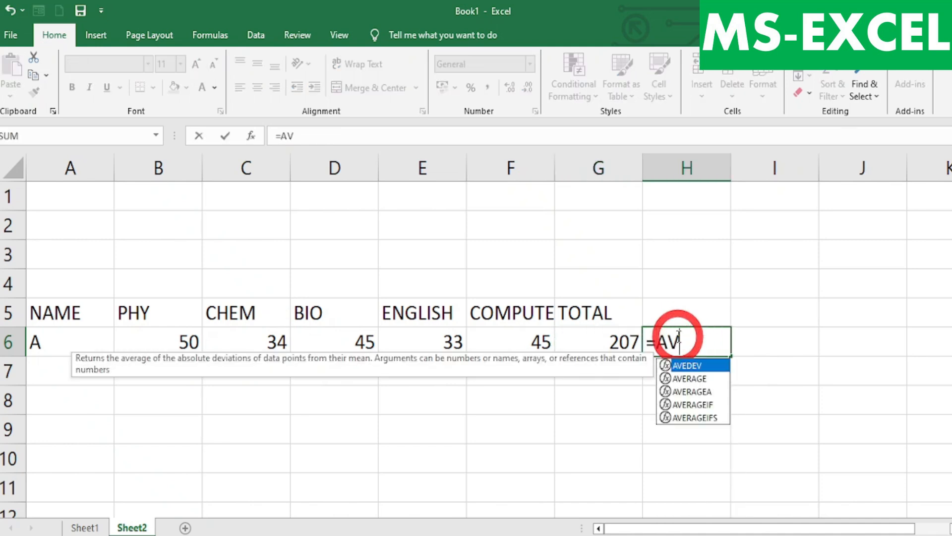
pyautogui.write('ERAGE')
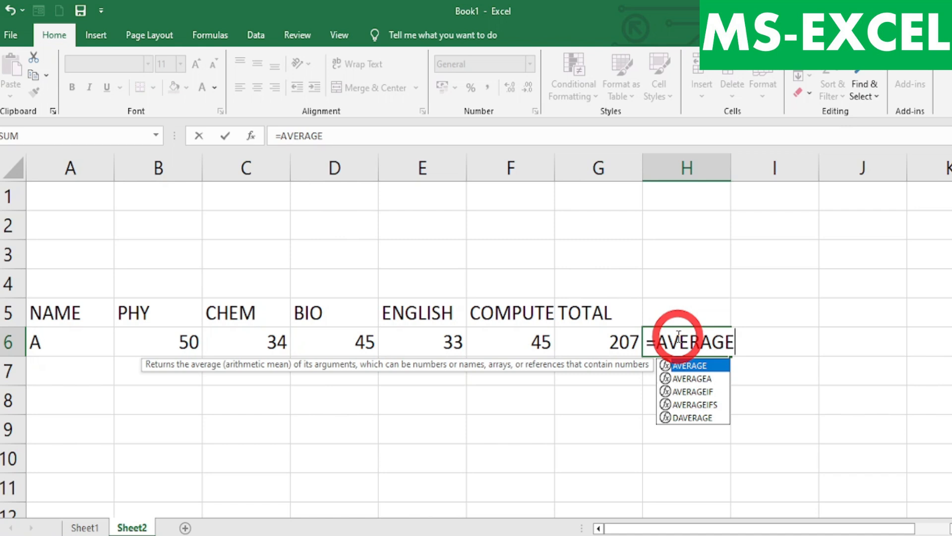
pyautogui.write('(')
pyautogui.moveTo(158, 333); pyautogui.dragTo(516, 346)
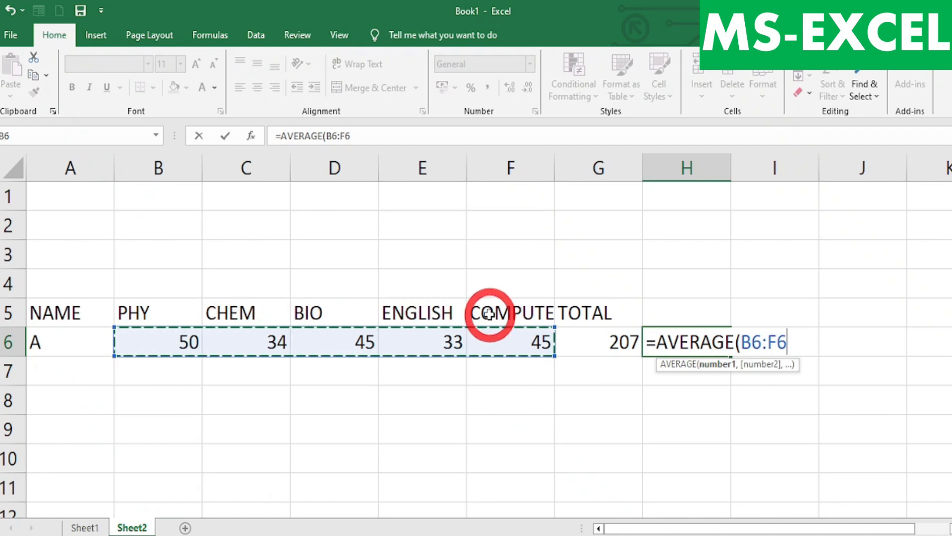
pyautogui.write(')')
pyautogui.press('Return')
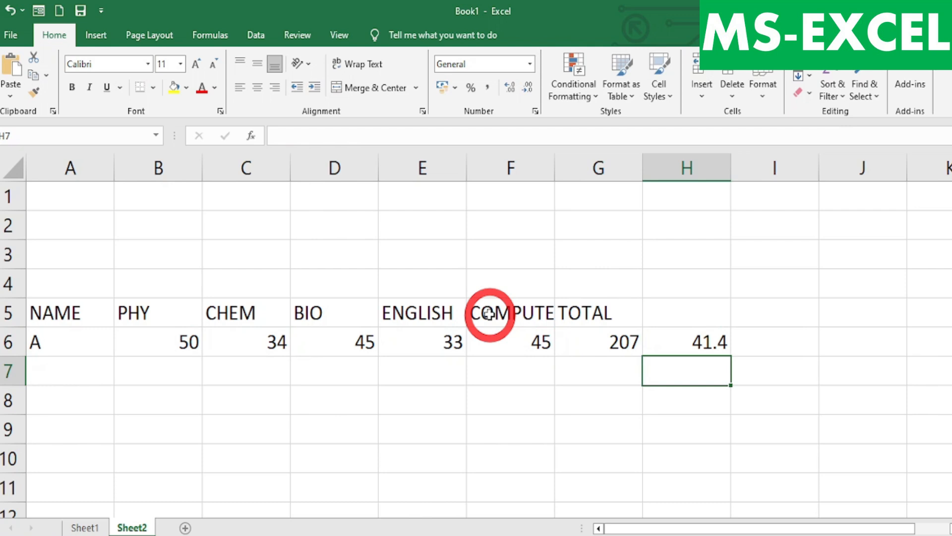
# Step: Replace the formula in H6 with the division =G6/5, using the total of the marks
pyautogui.click(698, 340)
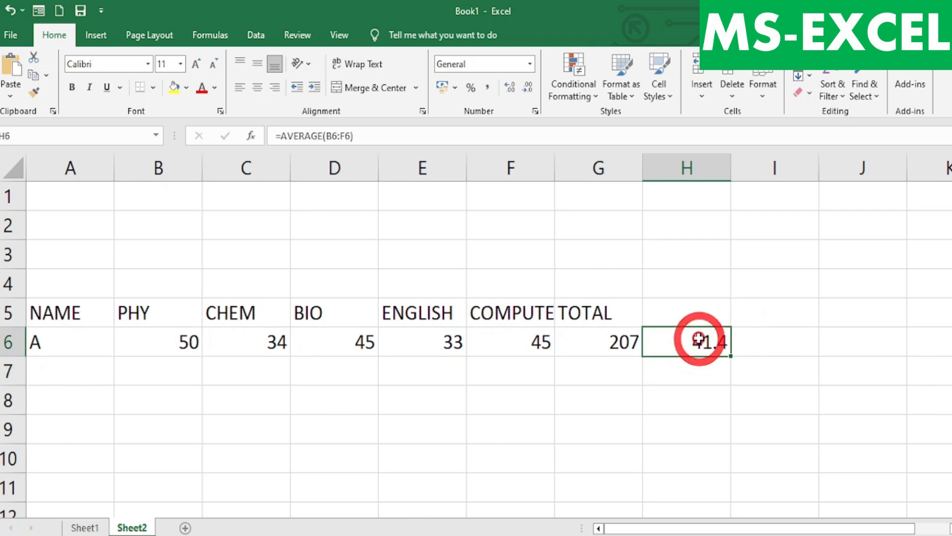
pyautogui.write('=')
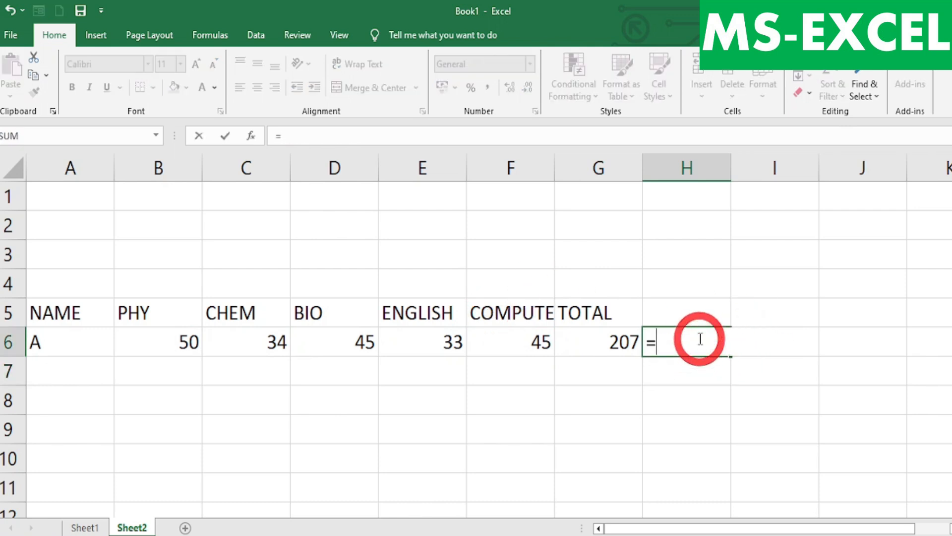
pyautogui.click(605, 340)
pyautogui.write('/')
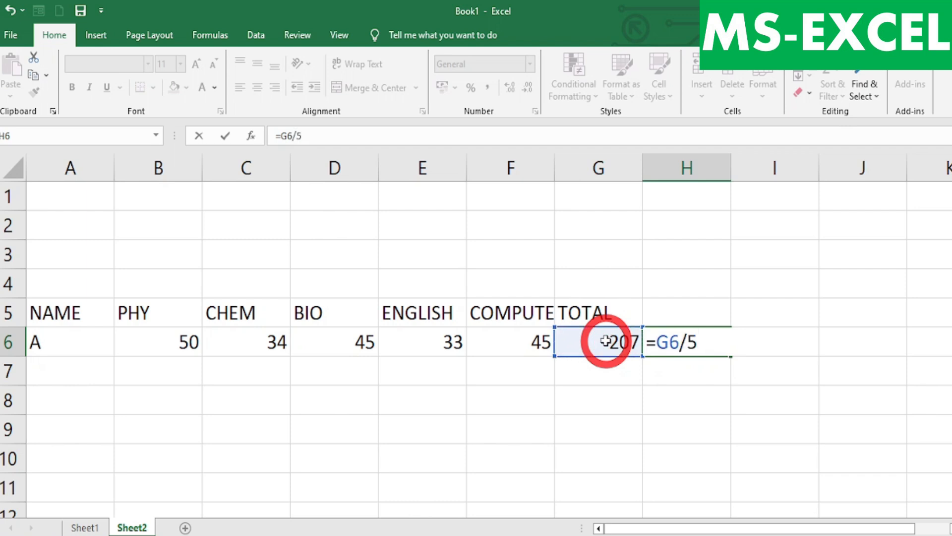
pyautogui.write('5')
pyautogui.press('Return')
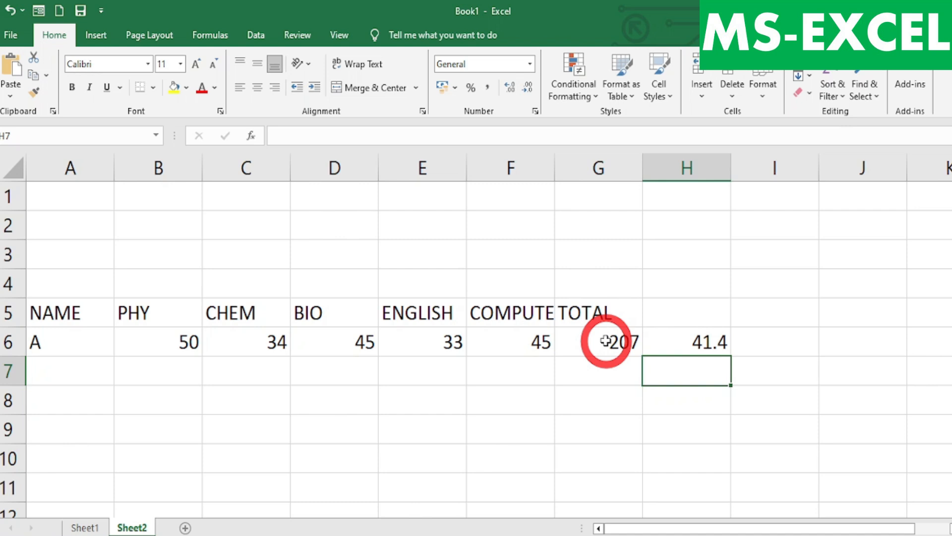
# Step: Switch to the PDF, look through the maximum, minimum, average and percentage formulas, and return to the Excel workbook
pyautogui.hotkey('alt', 'Tab')
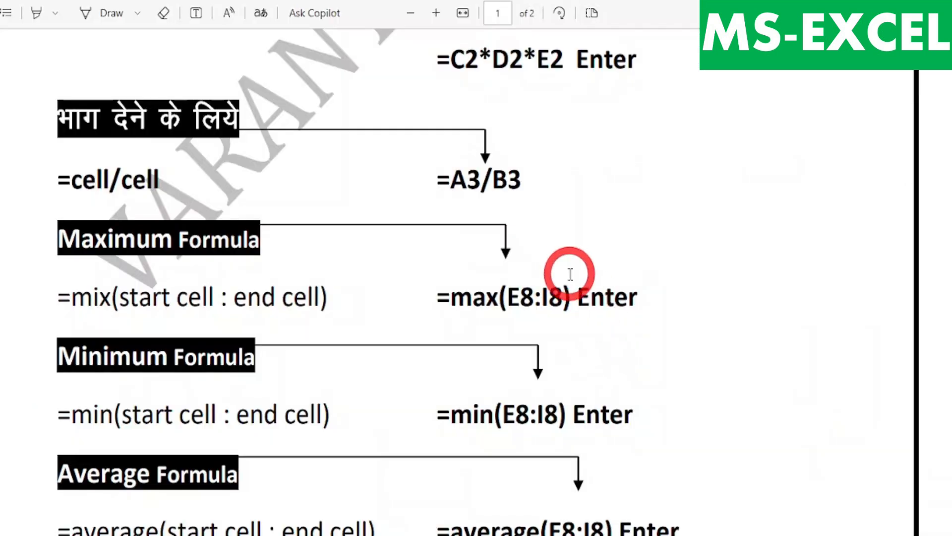
pyautogui.scroll(-3, 569, 297)
pyautogui.scroll(-6, 570, 329)
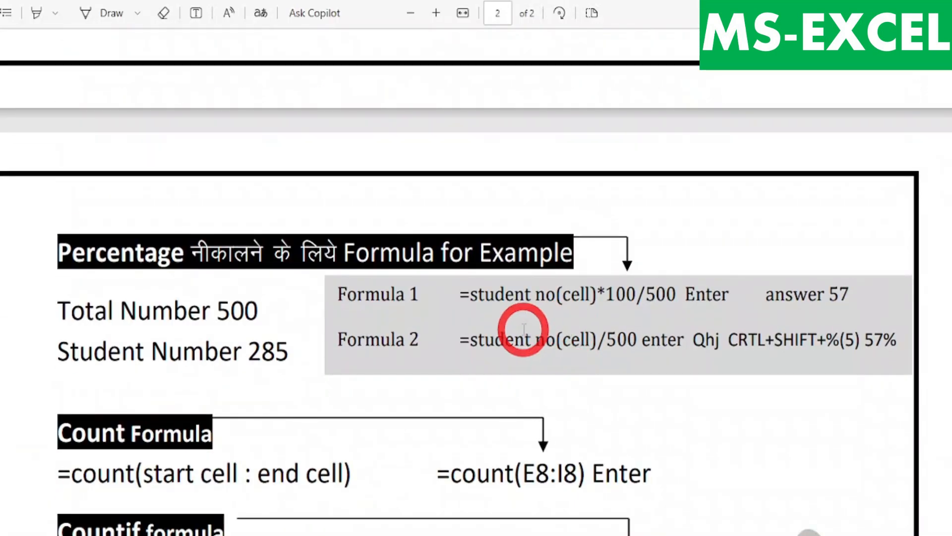
pyautogui.hotkey('alt', 'Tab')
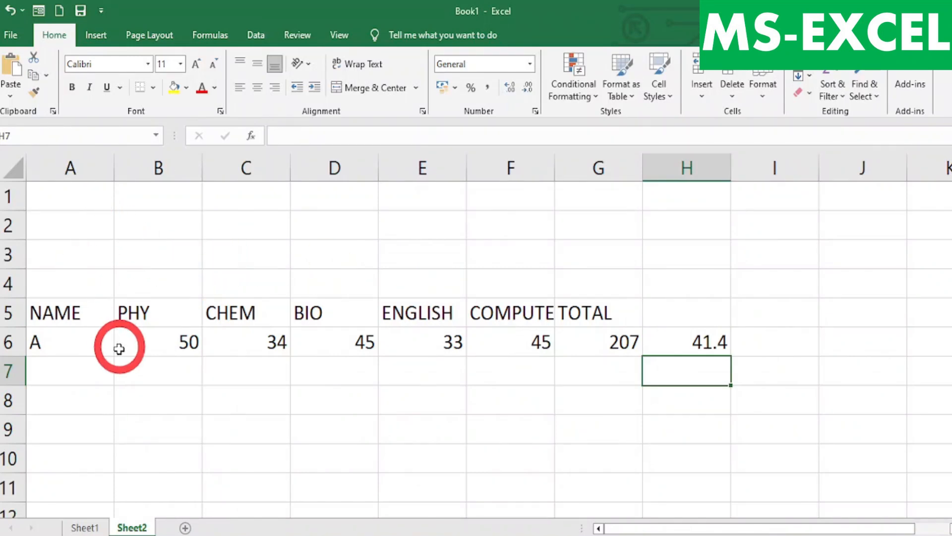
pyautogui.click(184, 343)
pyautogui.click(265, 342)
pyautogui.click(367, 341)
pyautogui.click(411, 341)
pyautogui.click(525, 342)
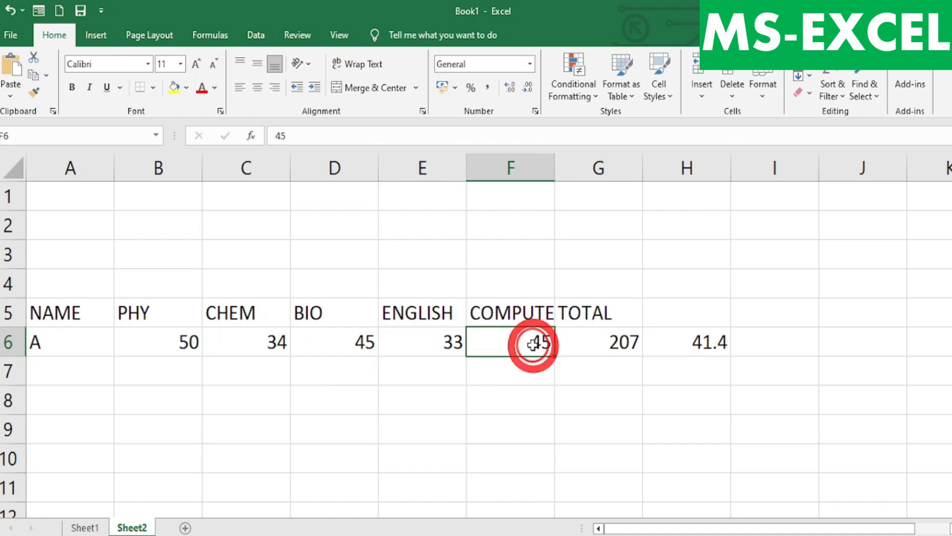
pyautogui.moveTo(635, 347); pyautogui.dragTo(694, 356)
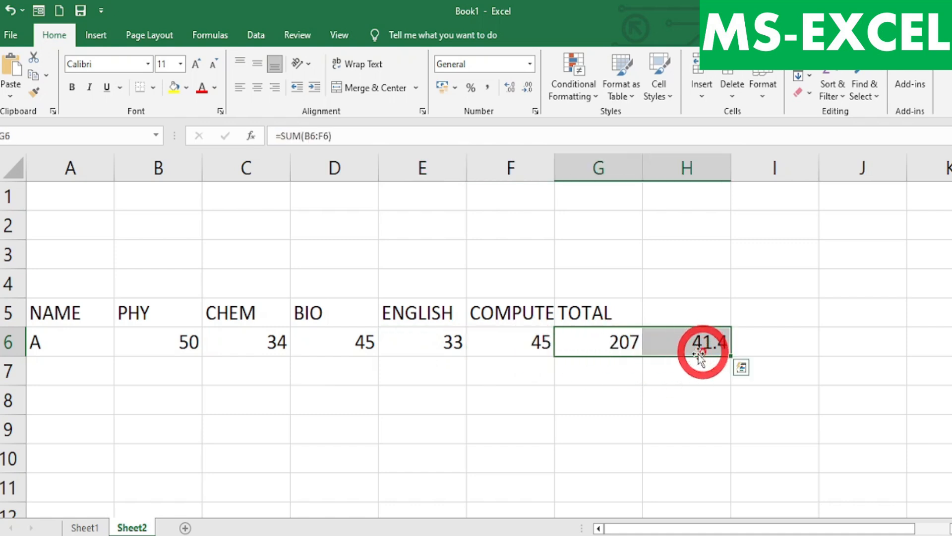
# Step: Find the highest of the five subject marks in cell G8 with =MAX(B6:F6)
pyautogui.click(627, 394)
pyautogui.write('=')
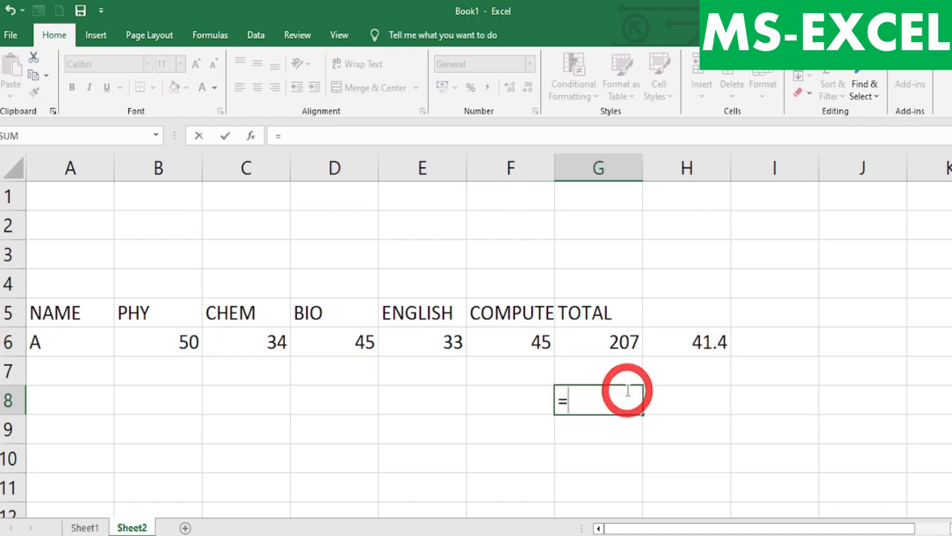
pyautogui.write('MAX(')
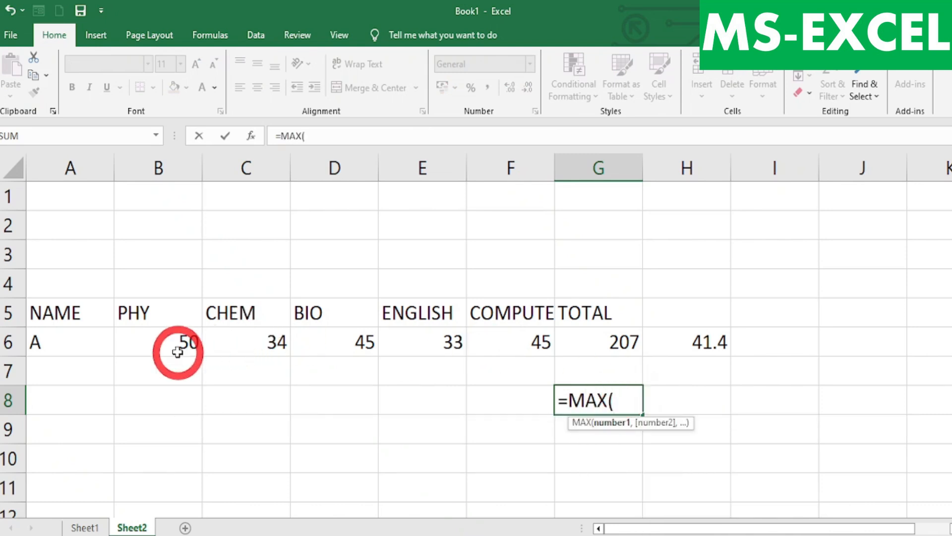
pyautogui.moveTo(179, 347); pyautogui.dragTo(516, 329)
pyautogui.write(')')
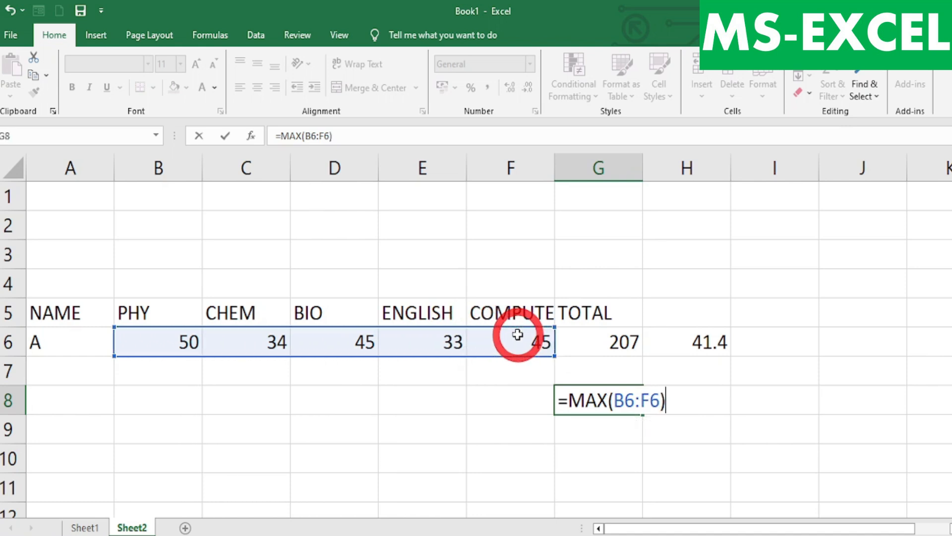
pyautogui.press('Return')
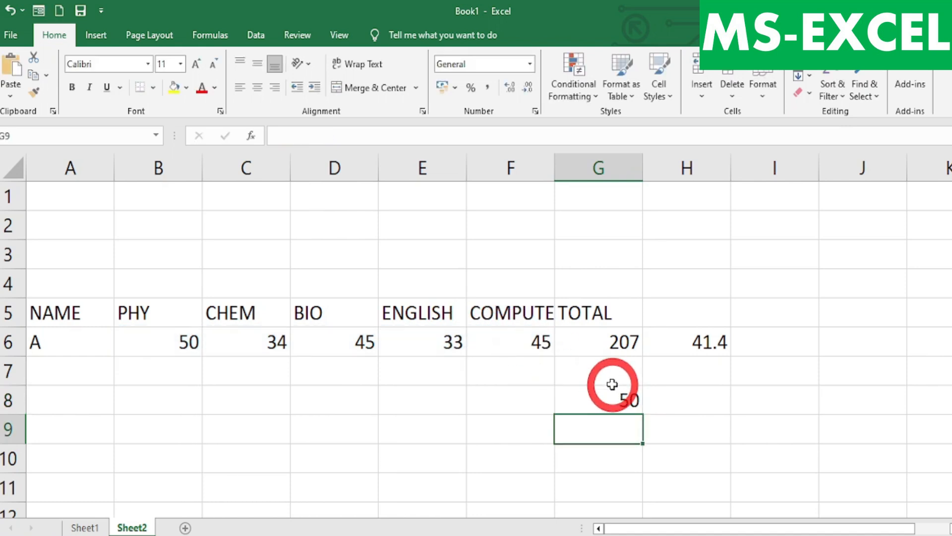
# Step: Change the CHEM mark in C6 to 64 and check the maximum formula in G8
pyautogui.click(247, 346)
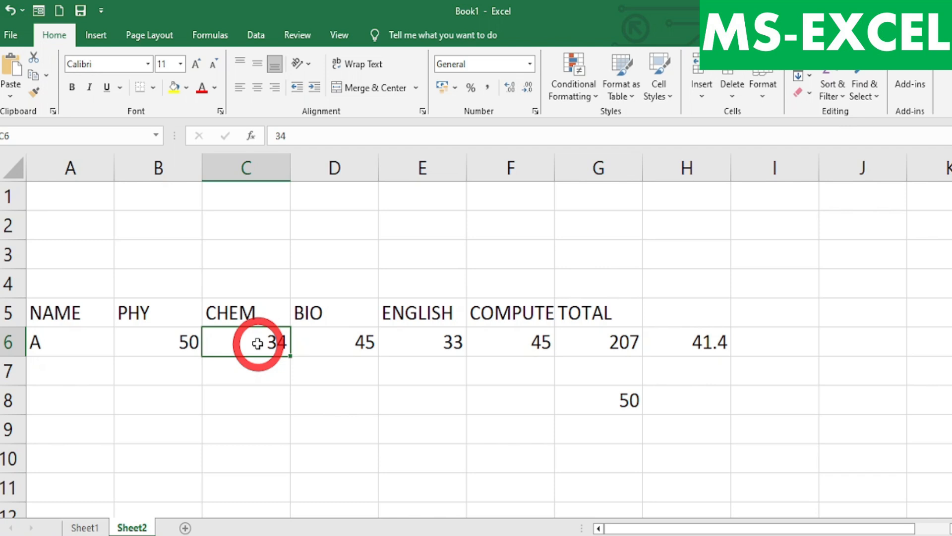
pyautogui.write('64')
pyautogui.press('Return')
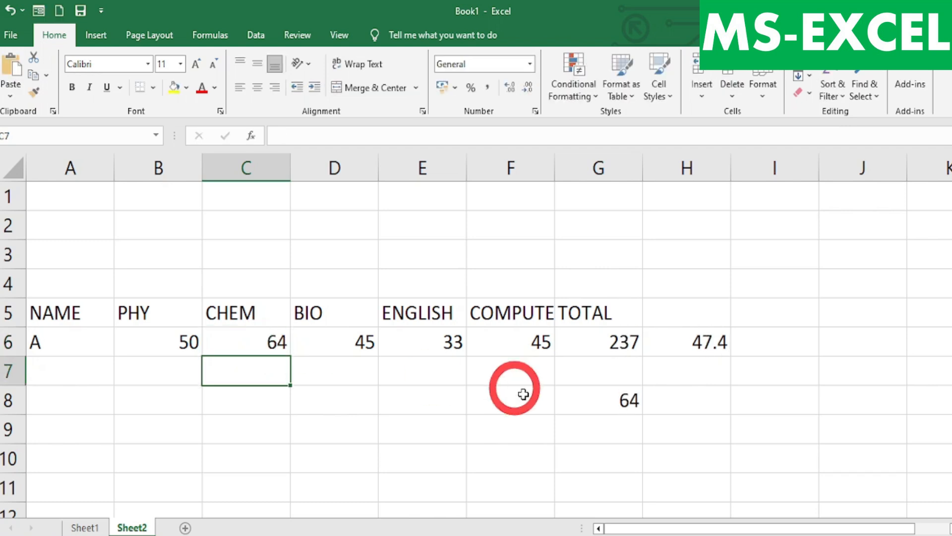
pyautogui.click(614, 397)
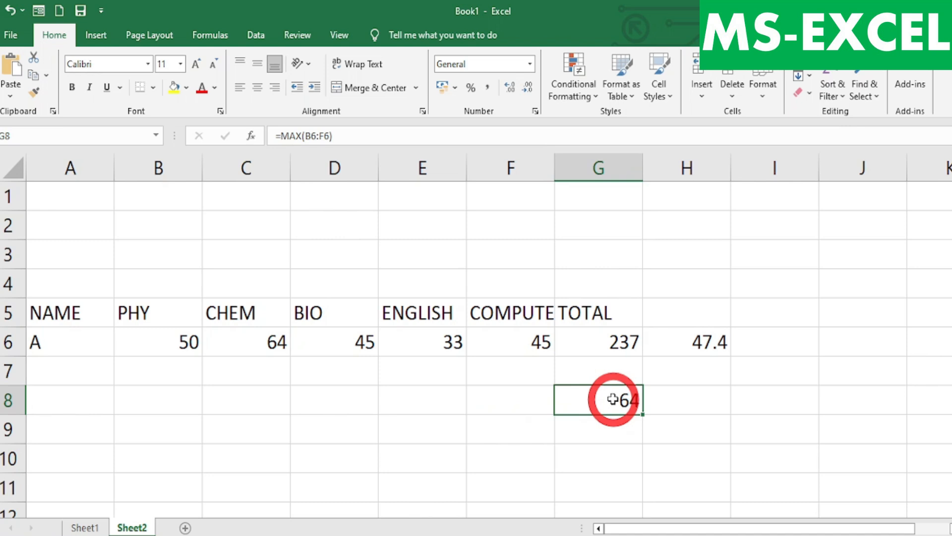
# Step: Find the lowest of the five subject marks in cell G9 with =MIN(B6:F6)
pyautogui.click(622, 431)
pyautogui.write('=')
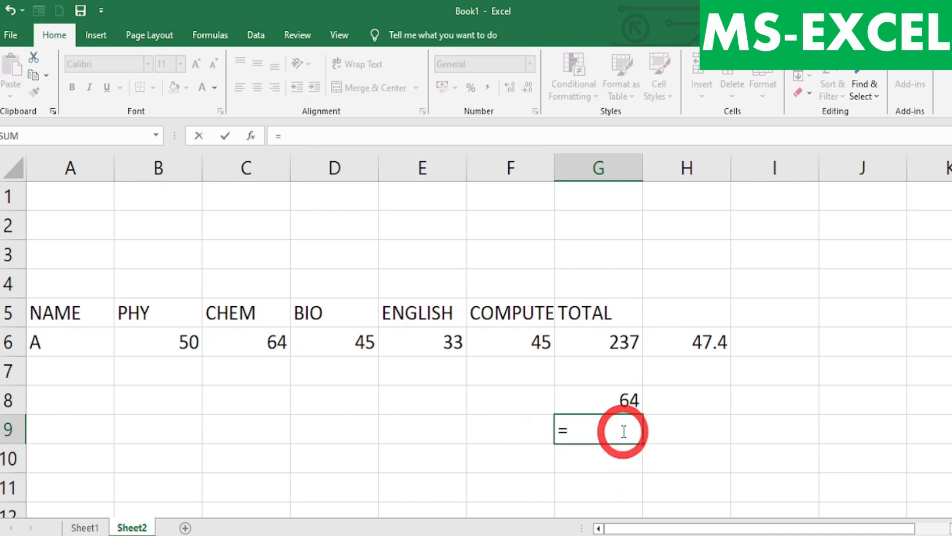
pyautogui.write('MIN(')
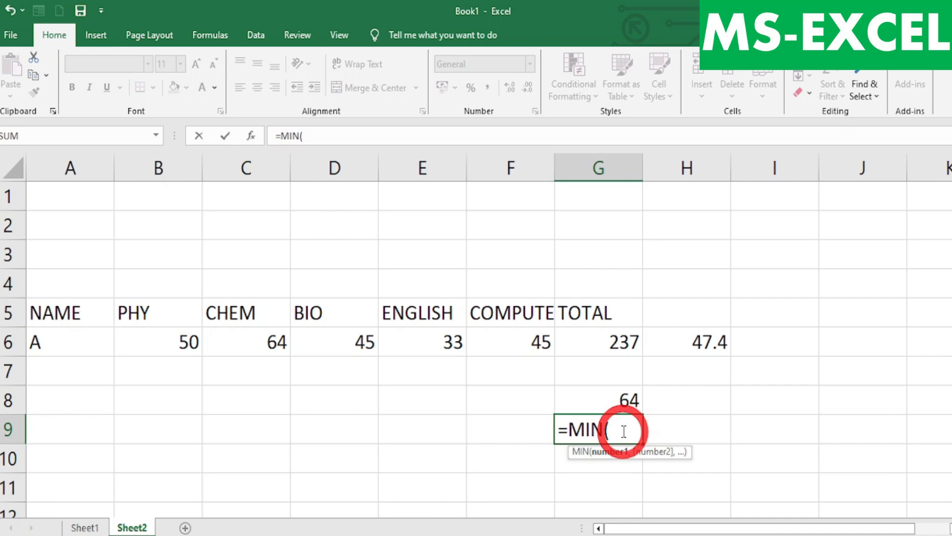
pyautogui.moveTo(189, 347); pyautogui.dragTo(522, 332)
pyautogui.write(')')
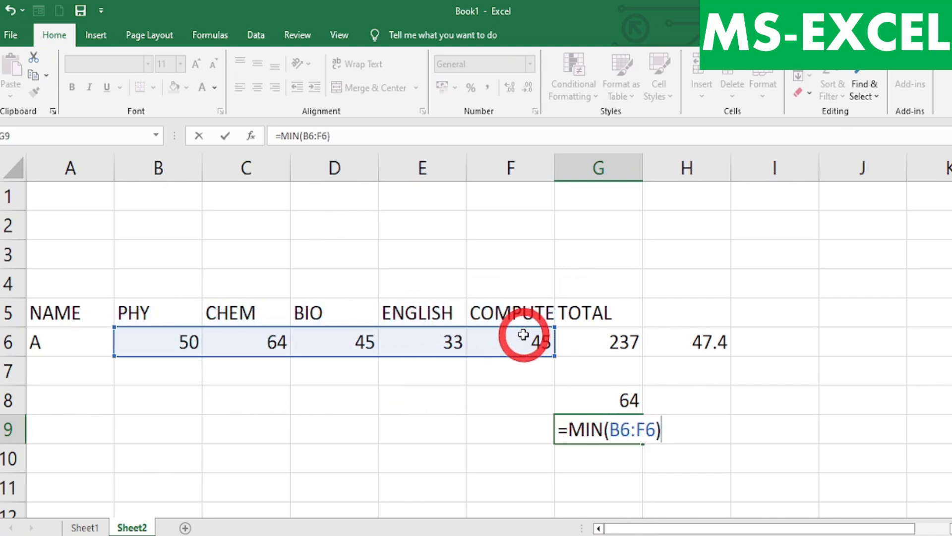
pyautogui.press('Return')
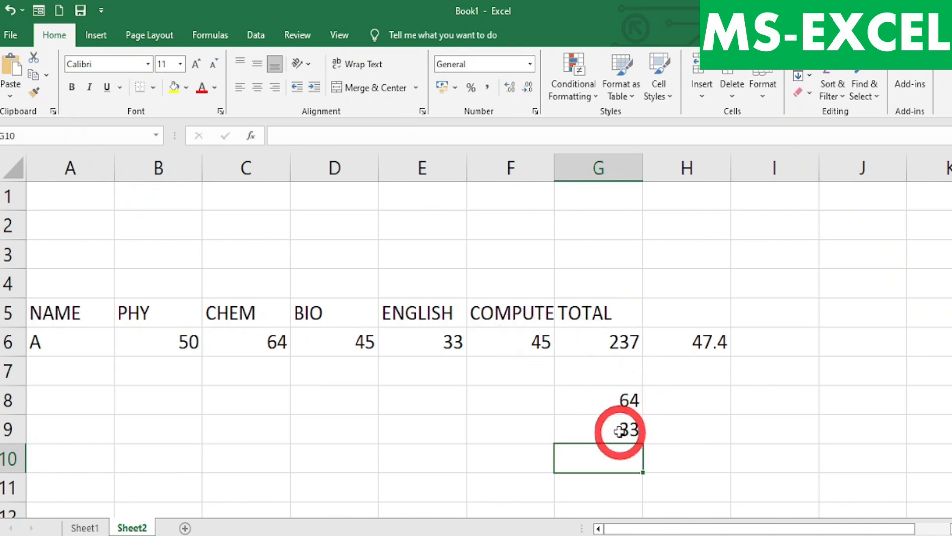
# Step: Check the percentage formulas in the PDF, return to the Excel workbook and go through the subject marks in B6 to F6
pyautogui.hotkey('alt', 'Tab')
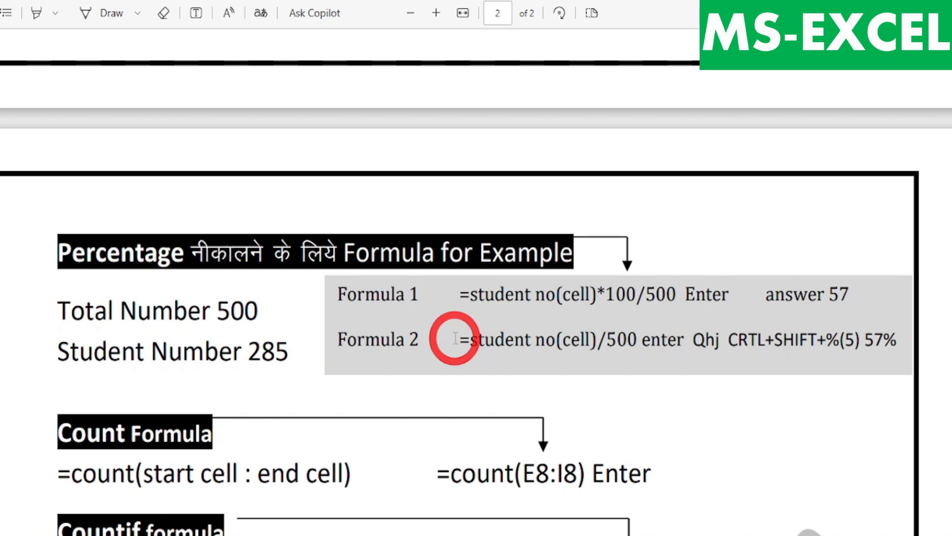
pyautogui.hotkey('alt', 'Tab')
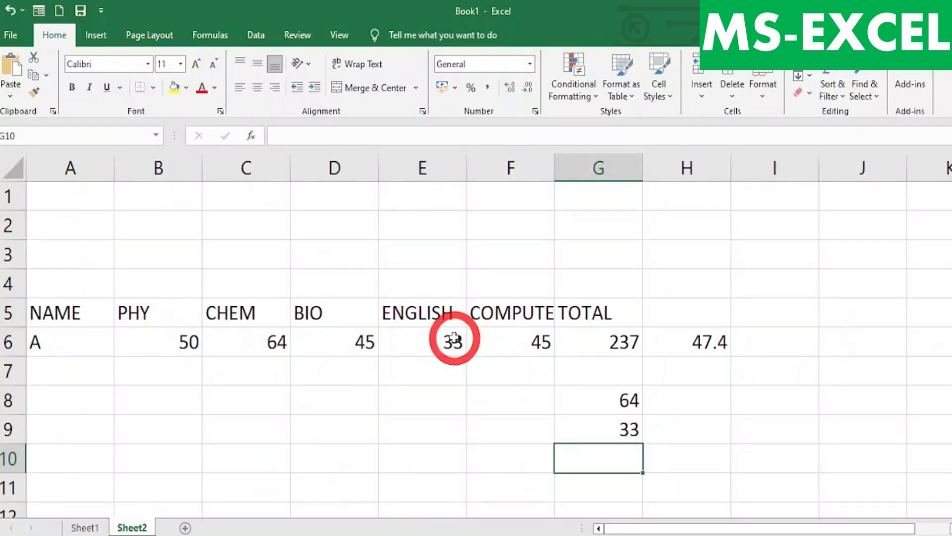
pyautogui.click(161, 329)
pyautogui.click(266, 334)
pyautogui.click(367, 329)
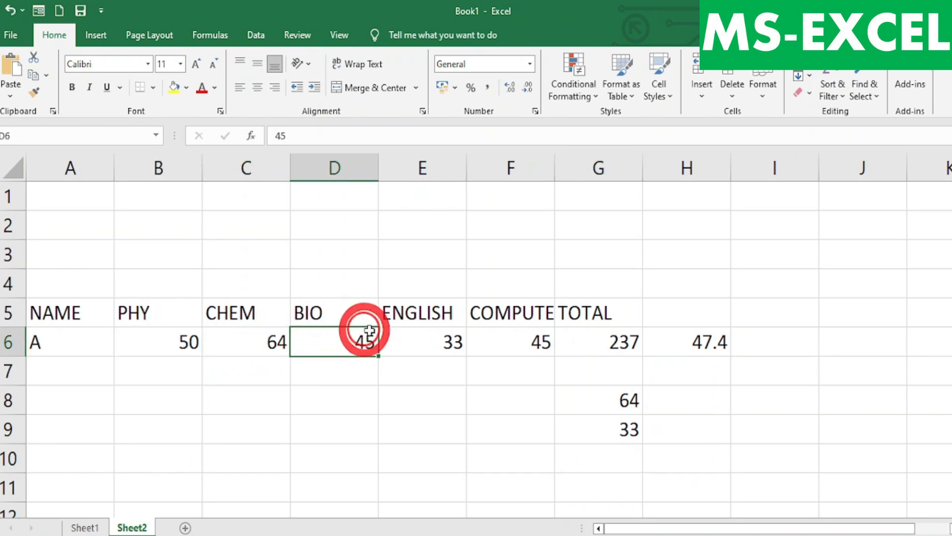
pyautogui.click(459, 329)
pyautogui.click(510, 336)
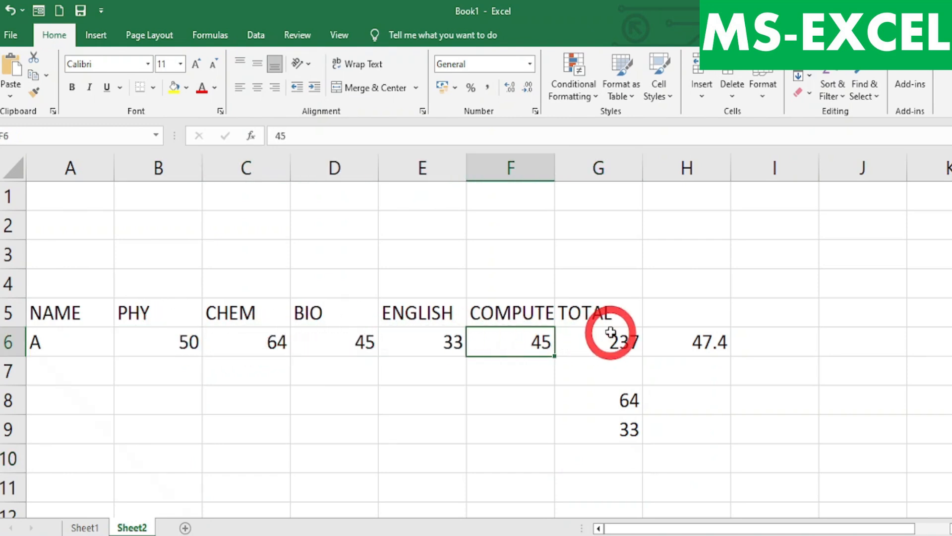
# Step: Clear the formulas in H6, G8 and G9, and widen column F to fit the COMPUTER heading
pyautogui.click(702, 345)
pyautogui.press('Delete')
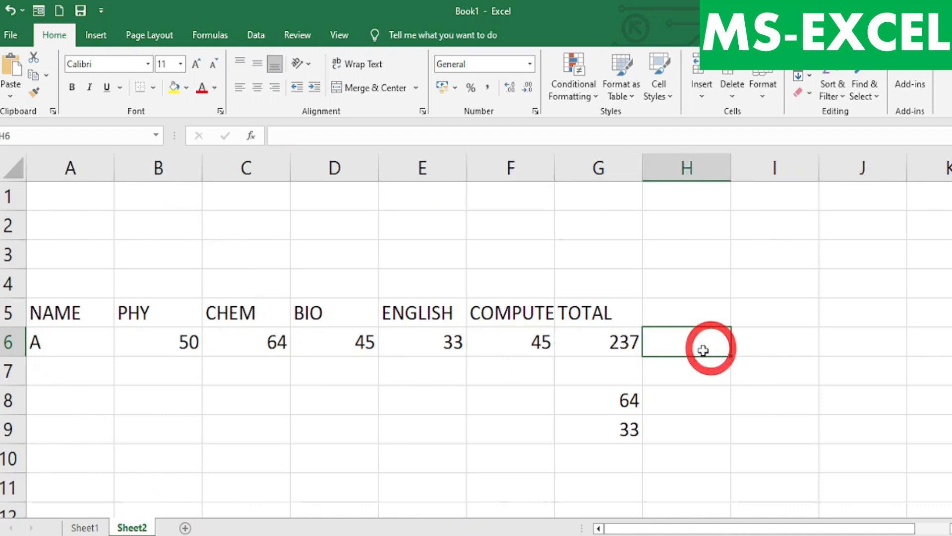
pyautogui.moveTo(627, 397); pyautogui.dragTo(633, 449)
pyautogui.press('Delete')
pyautogui.click(383, 388)
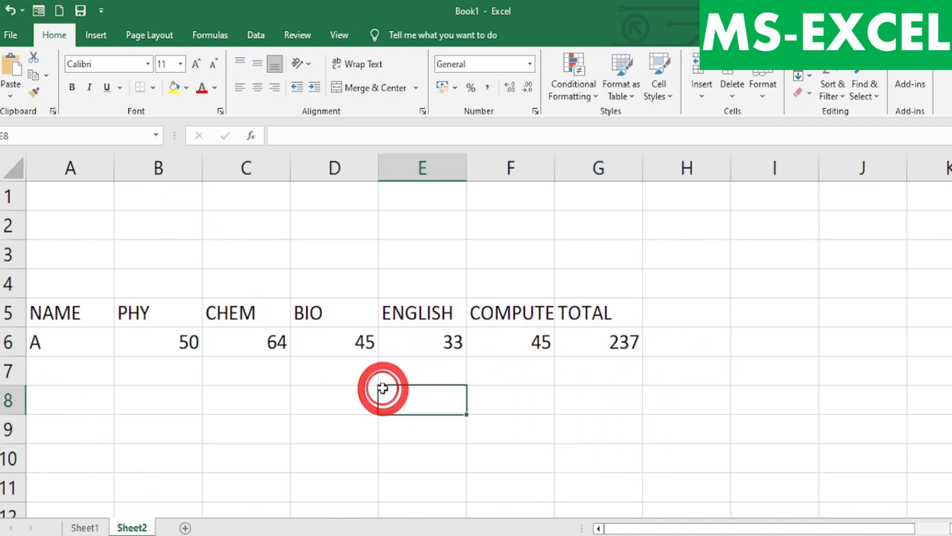
pyautogui.doubleClick(555, 168)
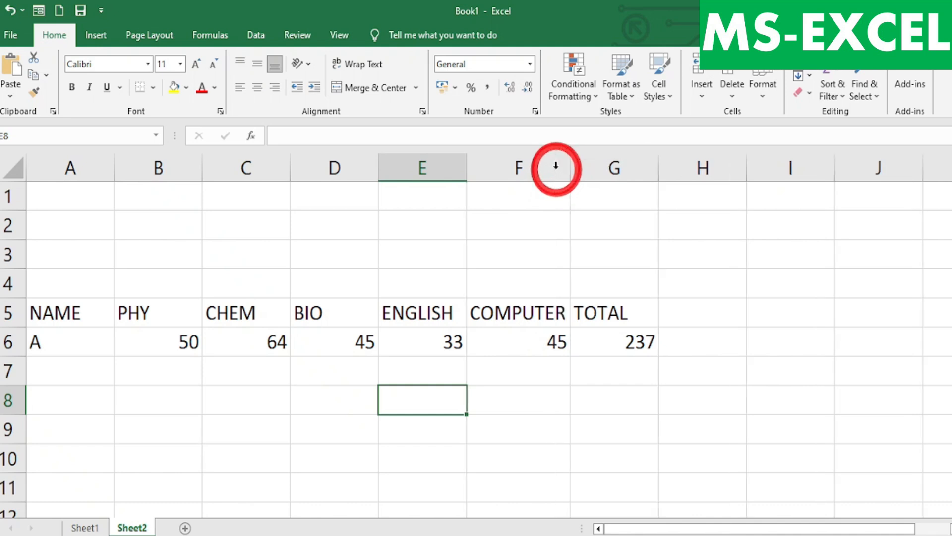
# Step: Calculate the percentage of the total marks in H6 with =G6*100/500
pyautogui.click(663, 347)
pyautogui.click(611, 342)
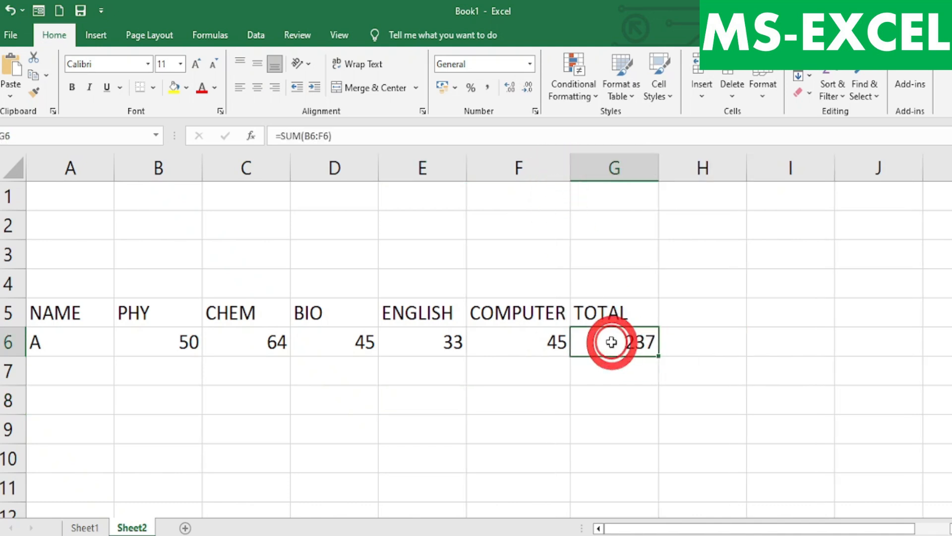
pyautogui.click(701, 340)
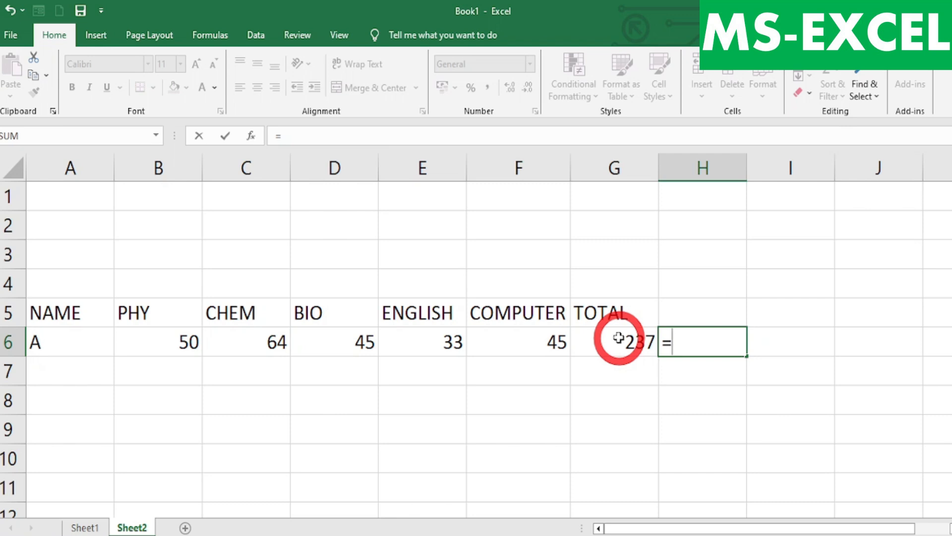
pyautogui.click(619, 337)
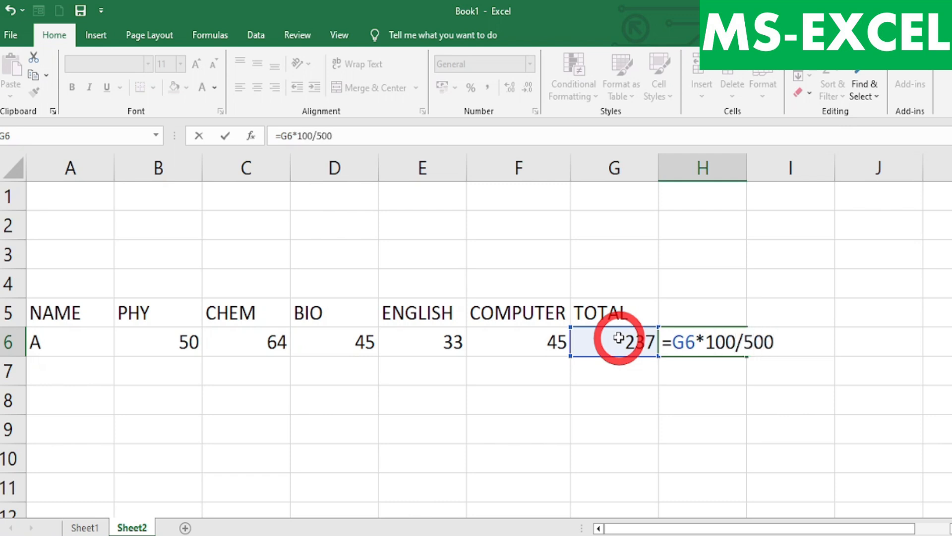
pyautogui.press('Return')
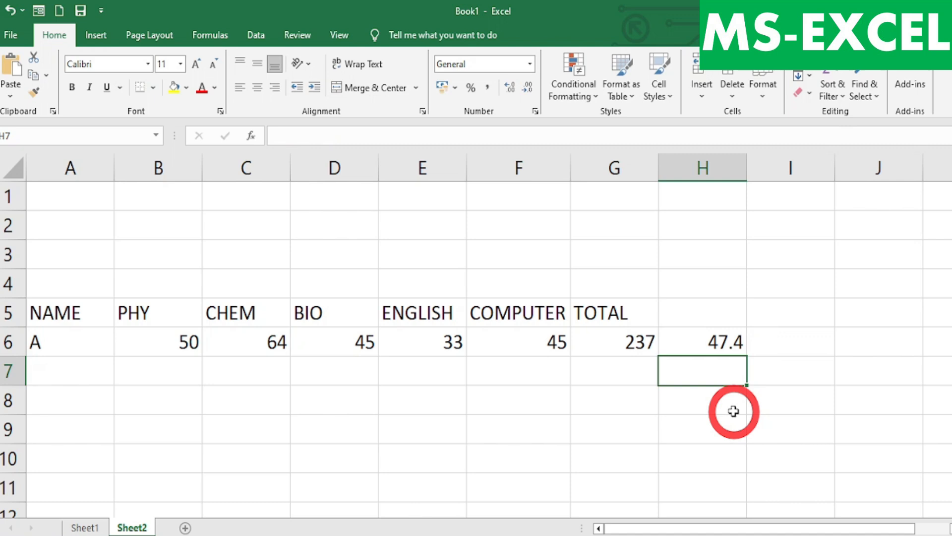
# Step: Replace the formula in H6 with =G6/500, using the total marks cell
pyautogui.click(712, 334)
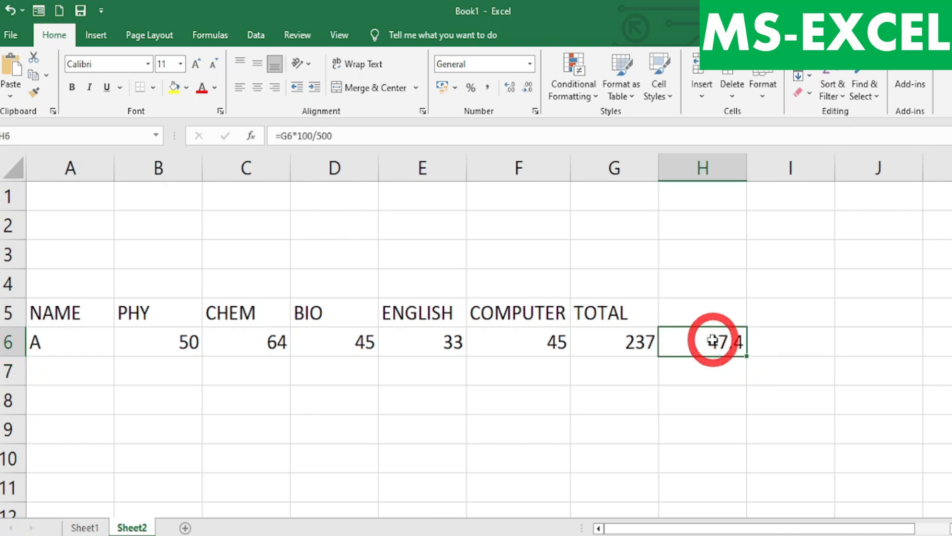
pyautogui.write('=')
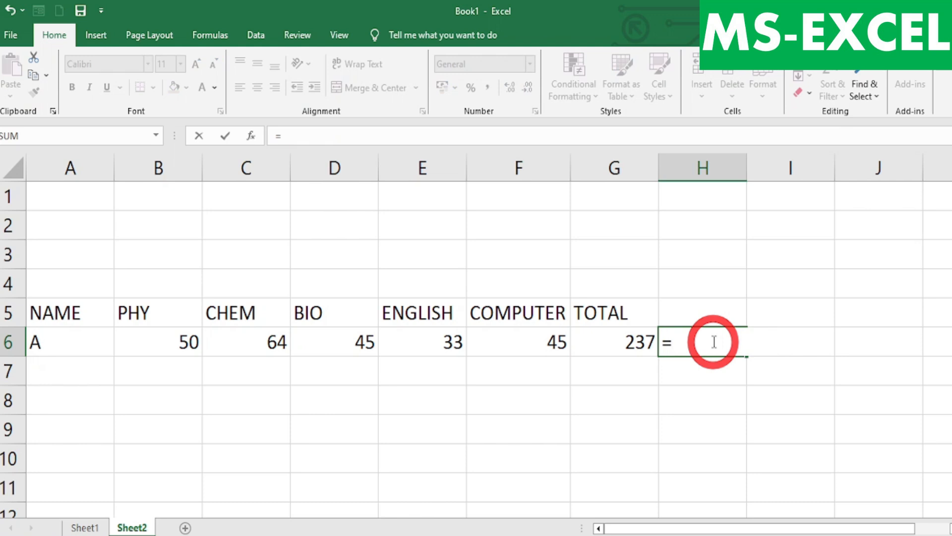
pyautogui.click(638, 346)
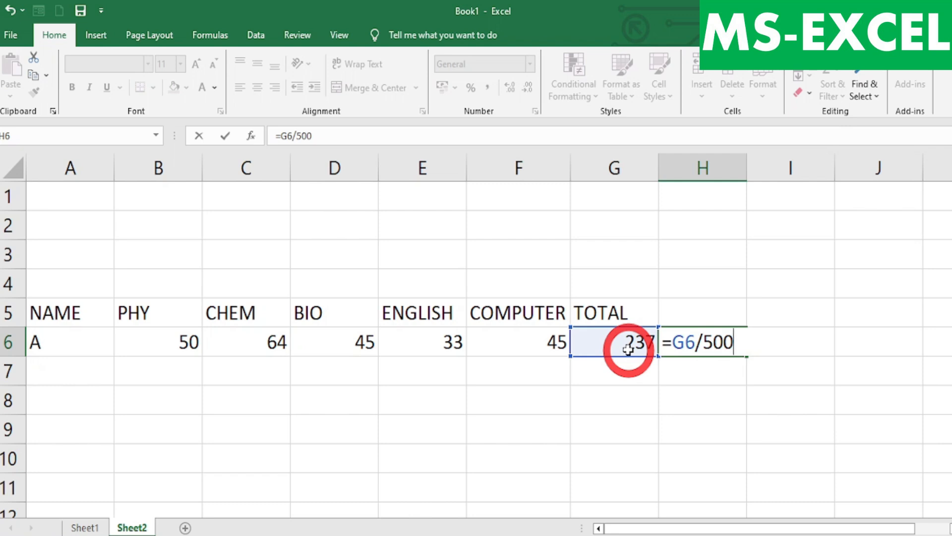
pyautogui.press('Return')
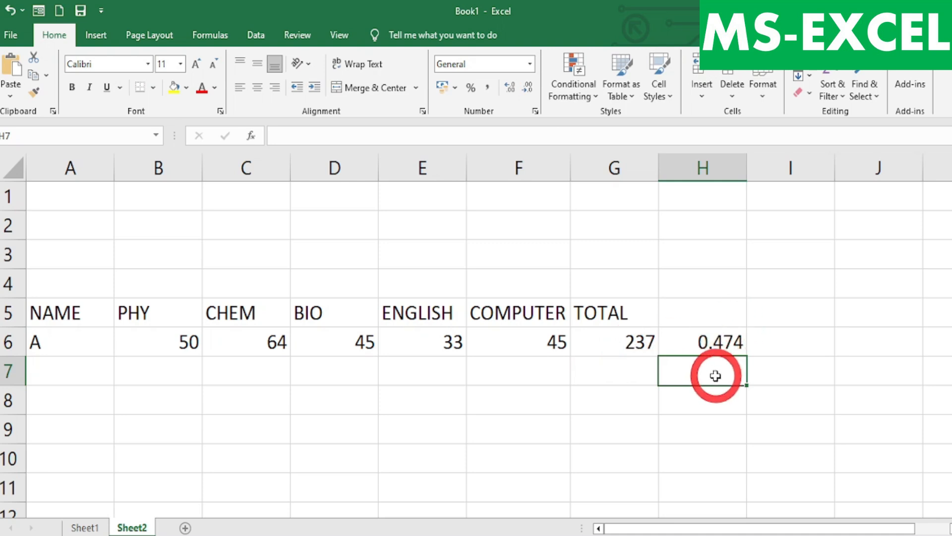
# Step: Format H6 as a percentage with one decimal place
pyautogui.click(725, 342)
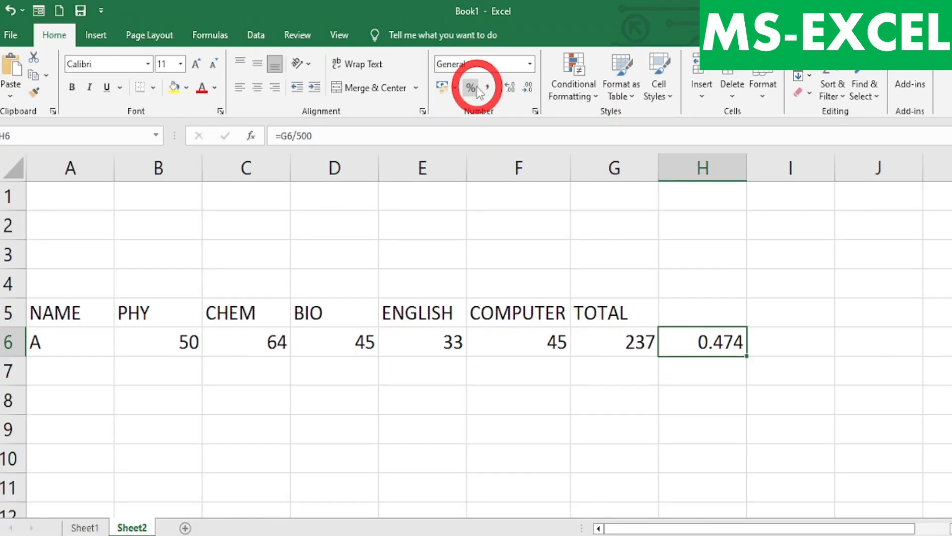
pyautogui.click(471, 88)
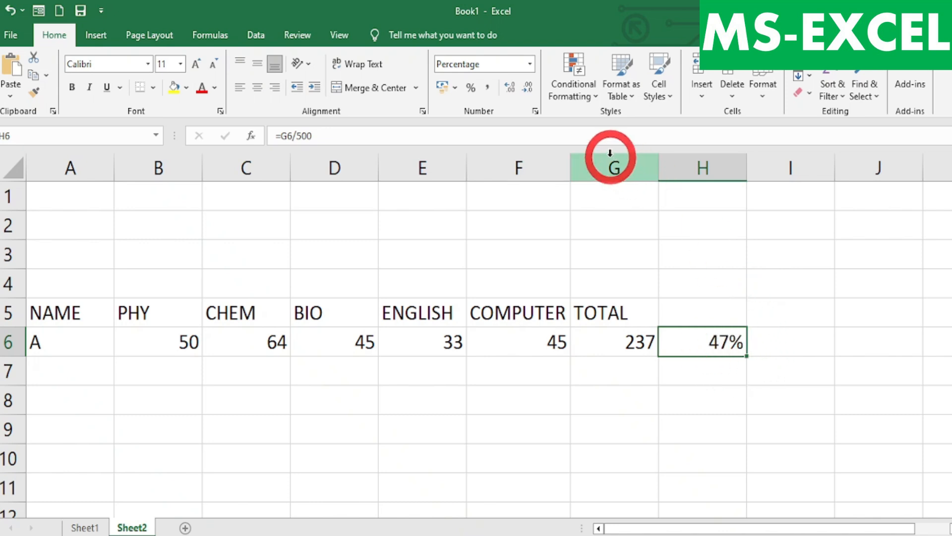
pyautogui.click(516, 93)
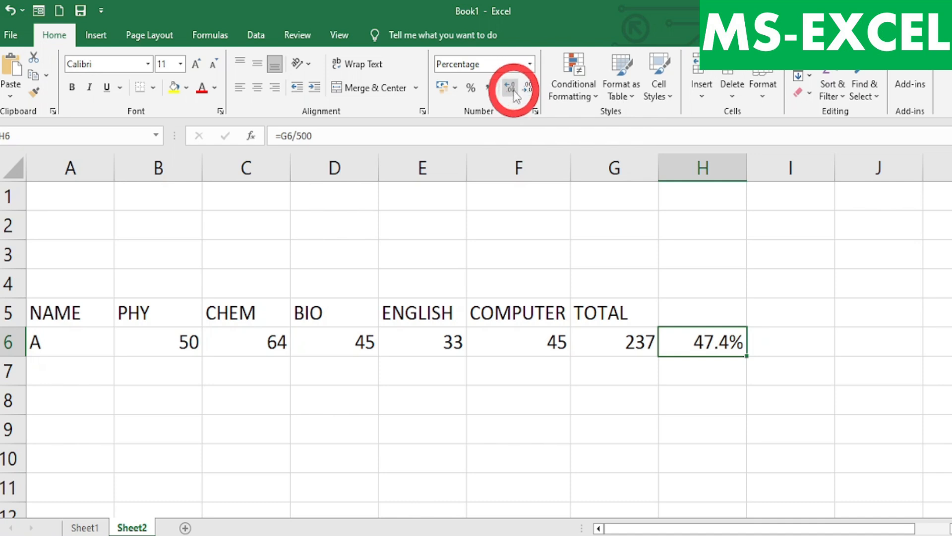
# Step: Switch to the PDF, look at the count and countif formulas, and return to the Excel workbook
pyautogui.hotkey('alt', 'Tab')
pyautogui.middleClick(517, 346)
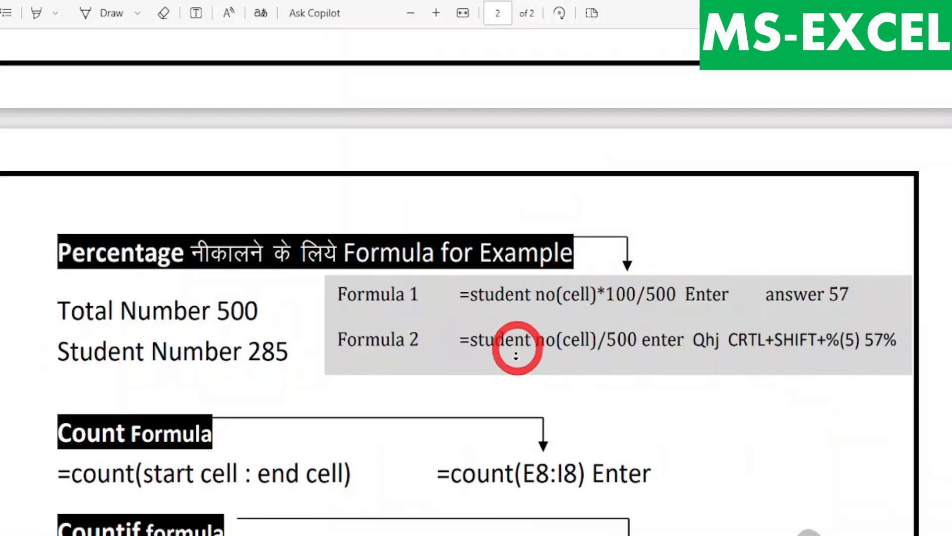
pyautogui.middleClick(517, 349)
pyautogui.scroll(-5, 502, 394)
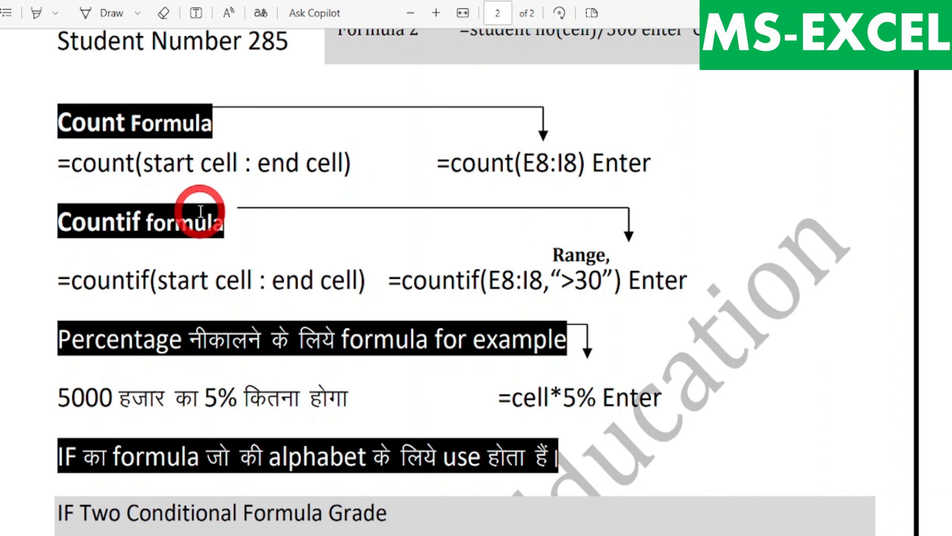
pyautogui.hotkey('alt', 'Tab')
pyautogui.click(293, 303)
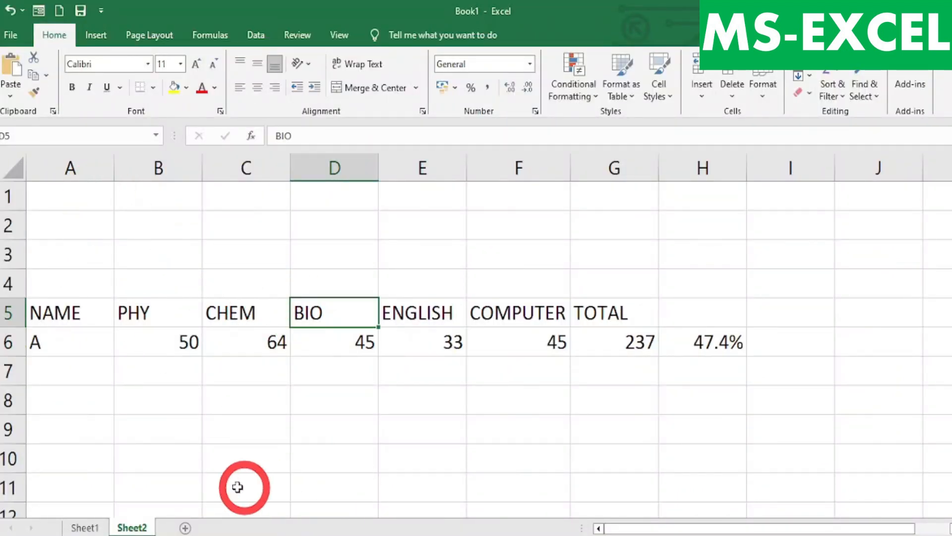
# Step: Add a new worksheet and generate a random number in cell A1 with =RAND()*100
pyautogui.click(185, 527)
pyautogui.keyDown('ctrl'); pyautogui.scroll(5, 232, 338); pyautogui.keyUp('ctrl')
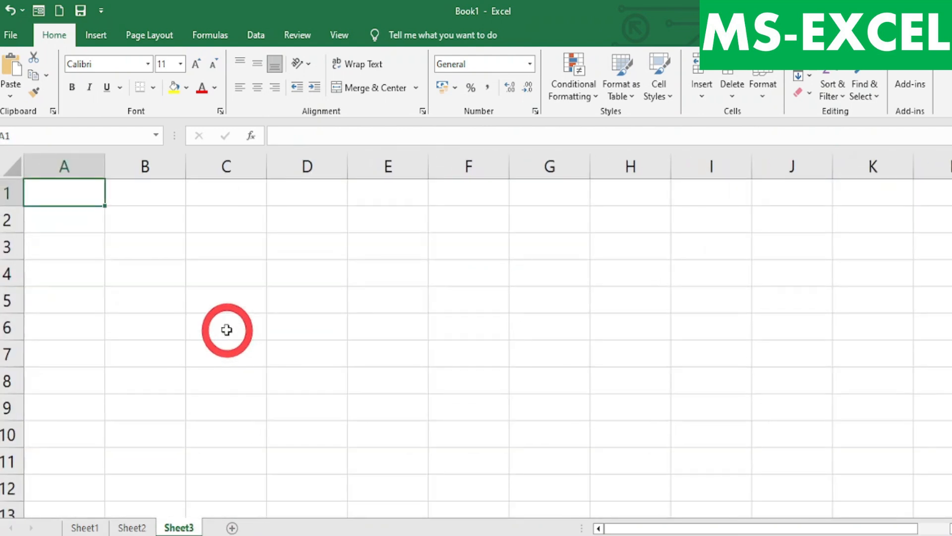
pyautogui.write('=RA')
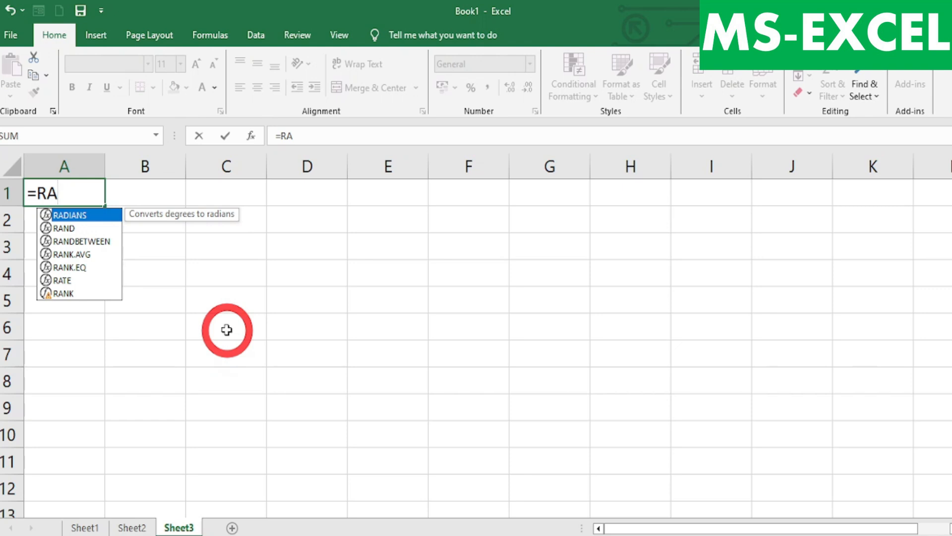
pyautogui.write('ND()*100')
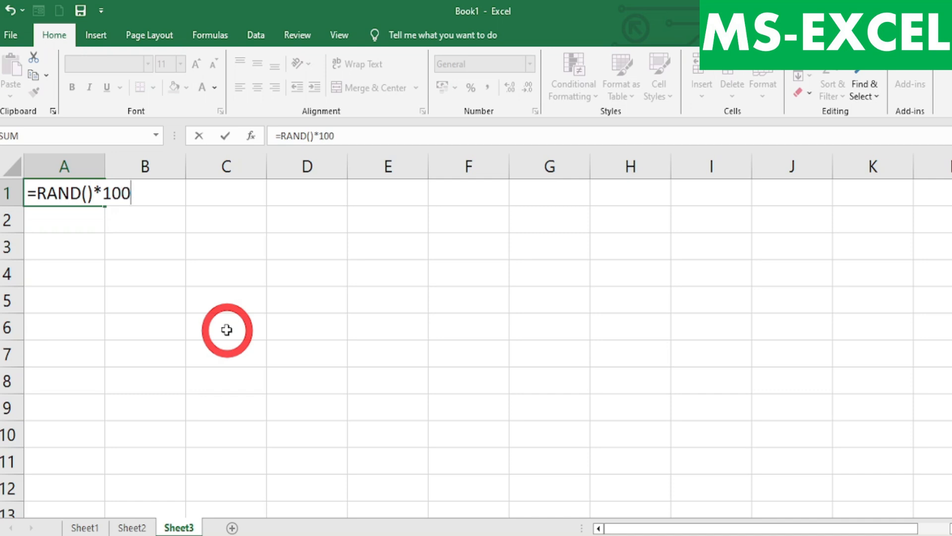
pyautogui.press('Return')
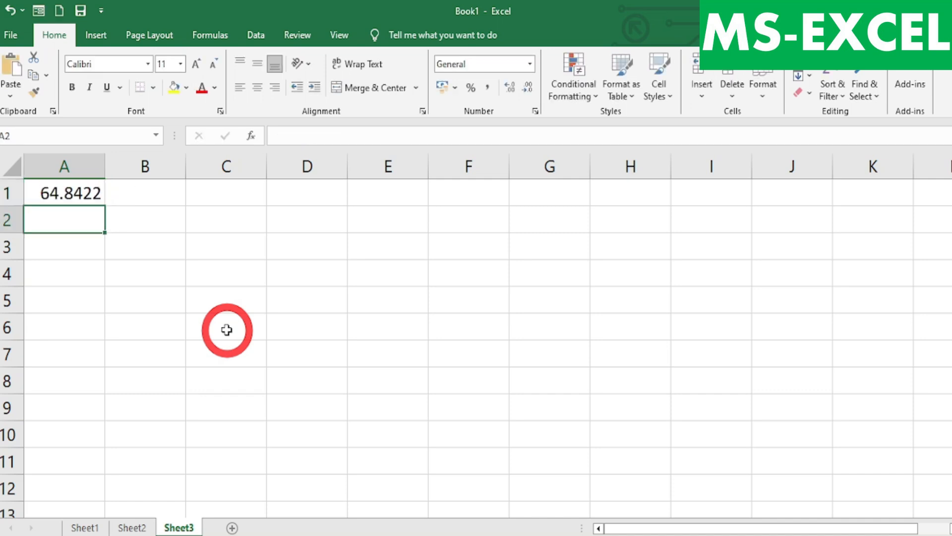
# Step: Copy the random number formula from A1 into columns A to I, down through the visible rows
pyautogui.click(40, 191)
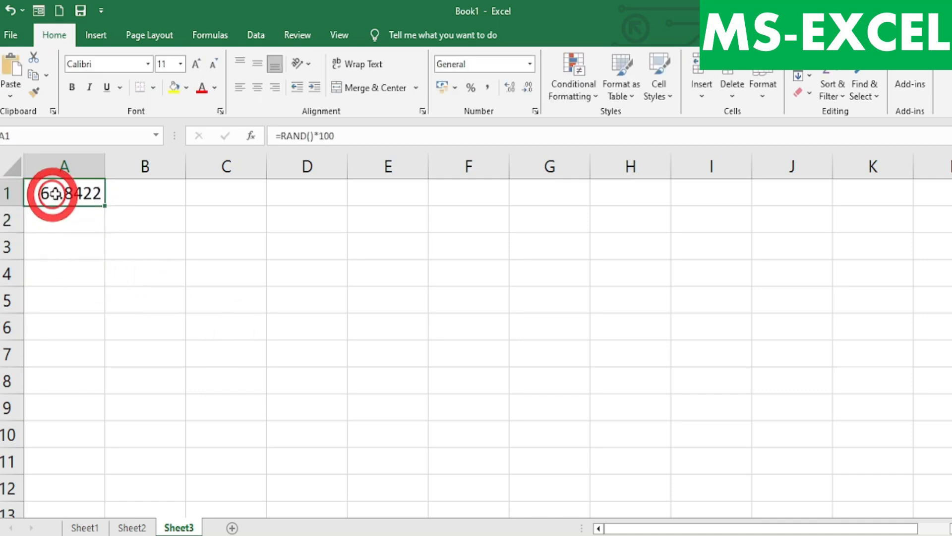
pyautogui.hotkey('ctrl', 'c')
pyautogui.moveTo(77, 183)
pyautogui.mouseDown()
pyautogui.moveTo(132, 219)
pyautogui.moveTo(657, 429)
pyautogui.moveTo(723, 501)
pyautogui.mouseUp()
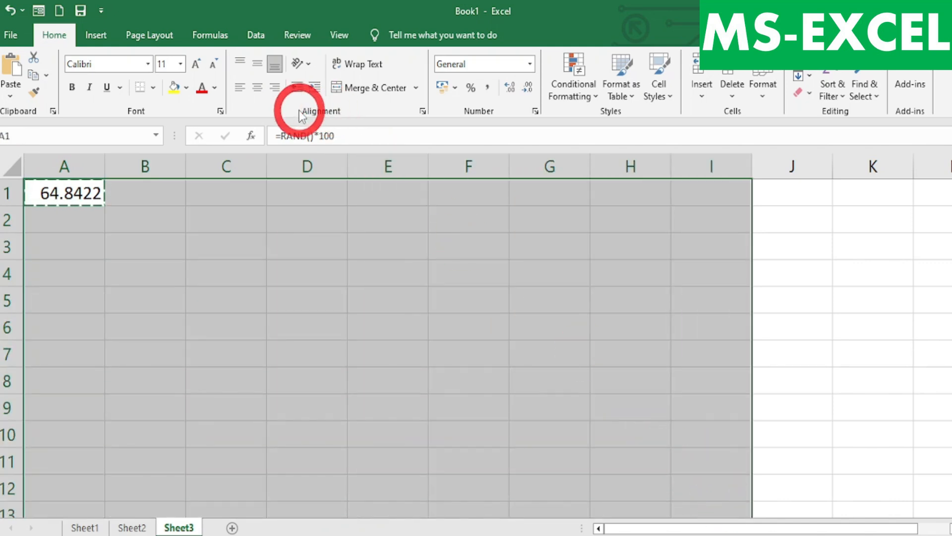
pyautogui.hotkey('ctrl', 'v')
pyautogui.press('ctrl')
# Step: Reduce the number format of the random number block to zero decimal places
pyautogui.click(528, 88)
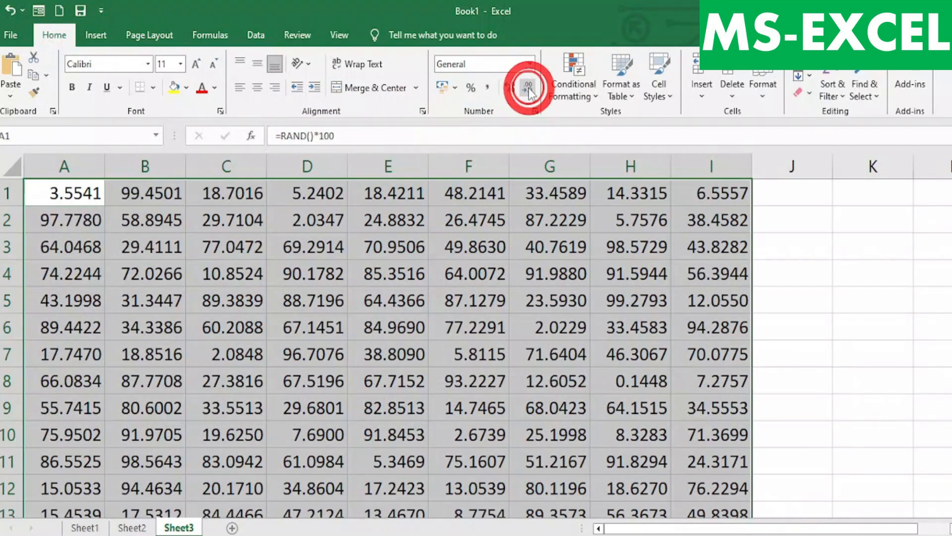
pyautogui.click(529, 87)
pyautogui.click(529, 87)
pyautogui.click(529, 88)
pyautogui.click(529, 88)
# Step: Copy the random number block and paste it over itself as values only with Paste Special
pyautogui.hotkey('ctrl', 'c')
pyautogui.rightClick(474, 225)
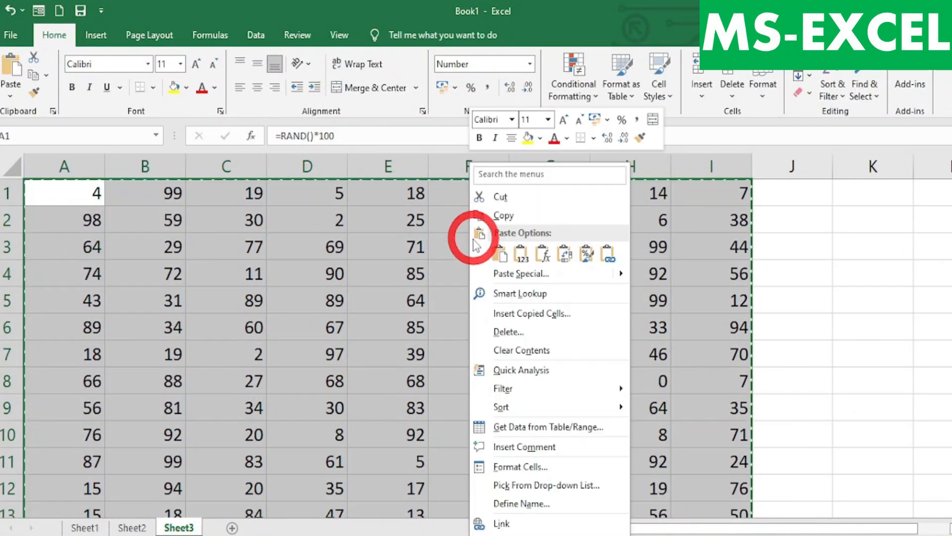
pyautogui.click(502, 334)
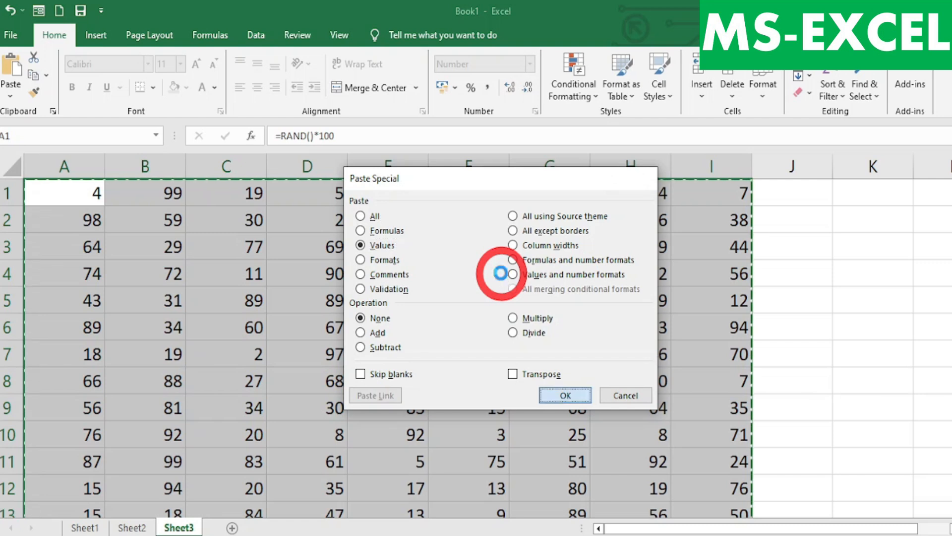
pyautogui.press('Return')
pyautogui.click(499, 274)
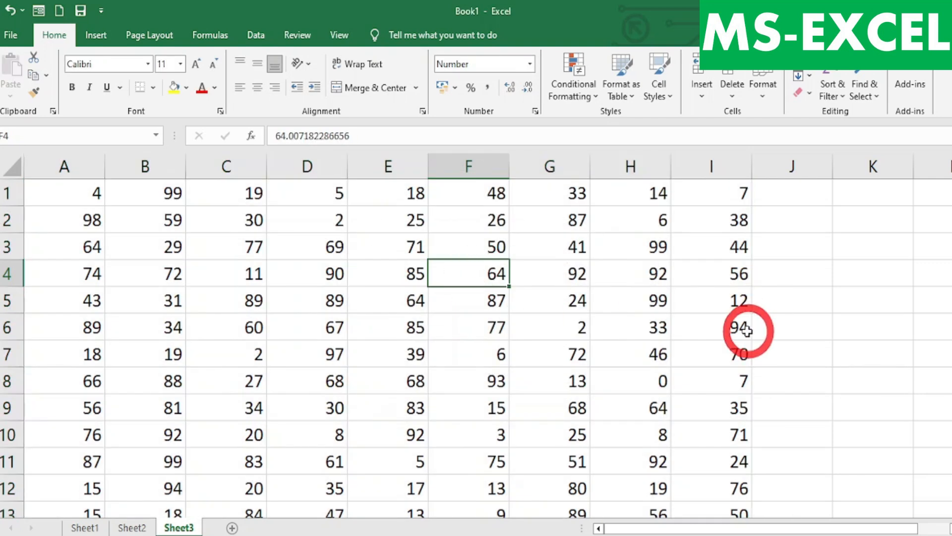
# Step: Count the numbers in the random number block with =COUNT(A1:I13) in cell K6
pyautogui.scroll(-1, 567, 276)
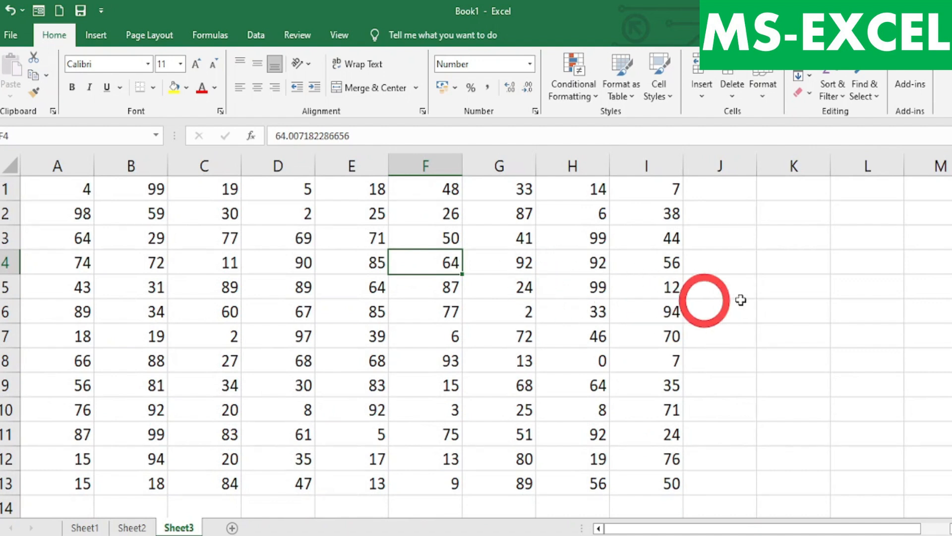
pyautogui.click(778, 313)
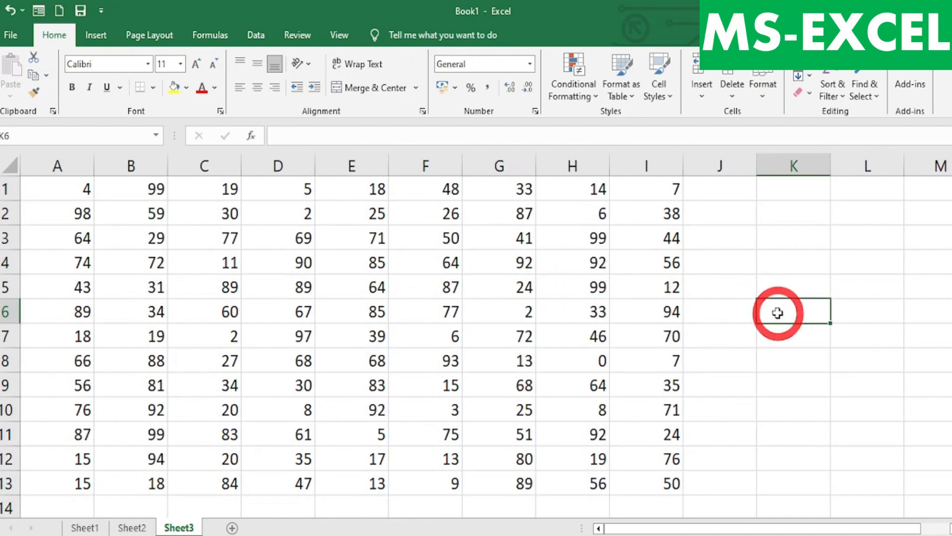
pyautogui.write('=COU')
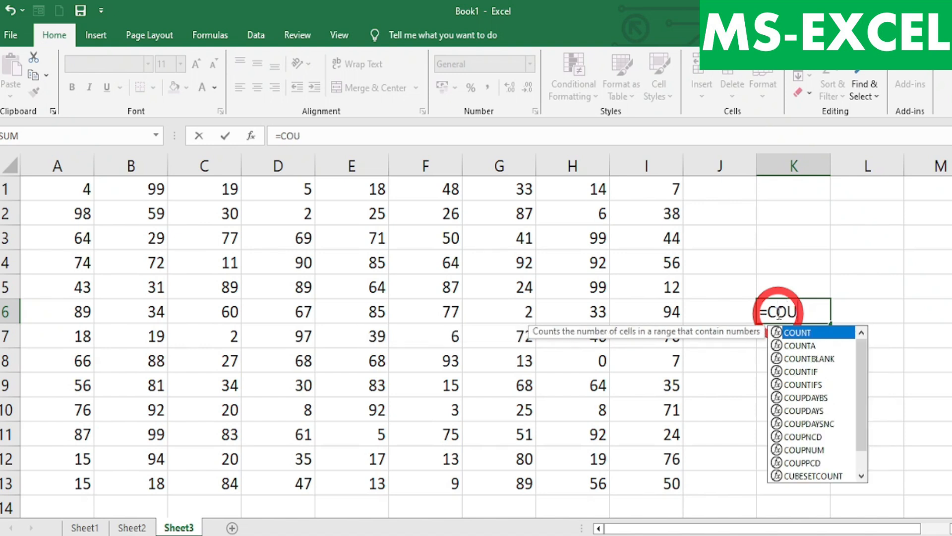
pyautogui.write('NT(')
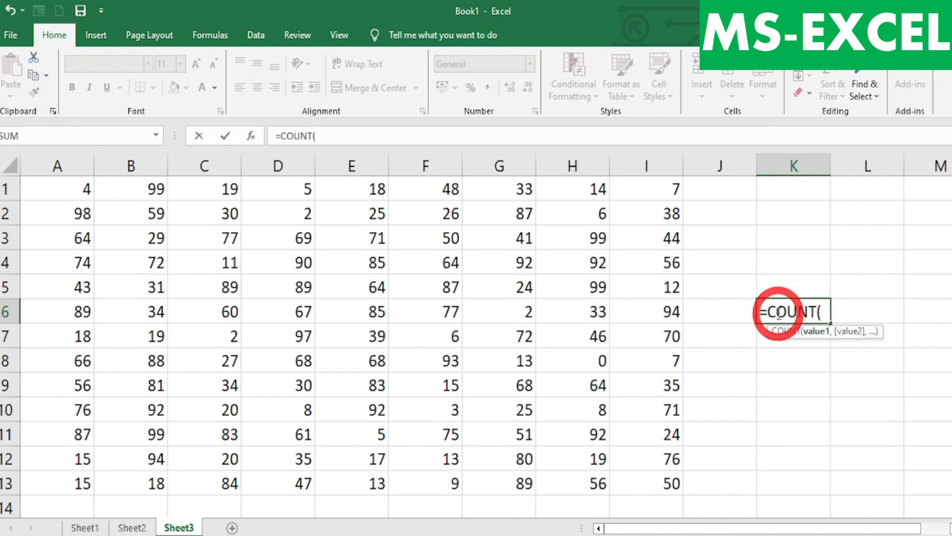
pyautogui.moveTo(75, 189); pyautogui.dragTo(631, 485)
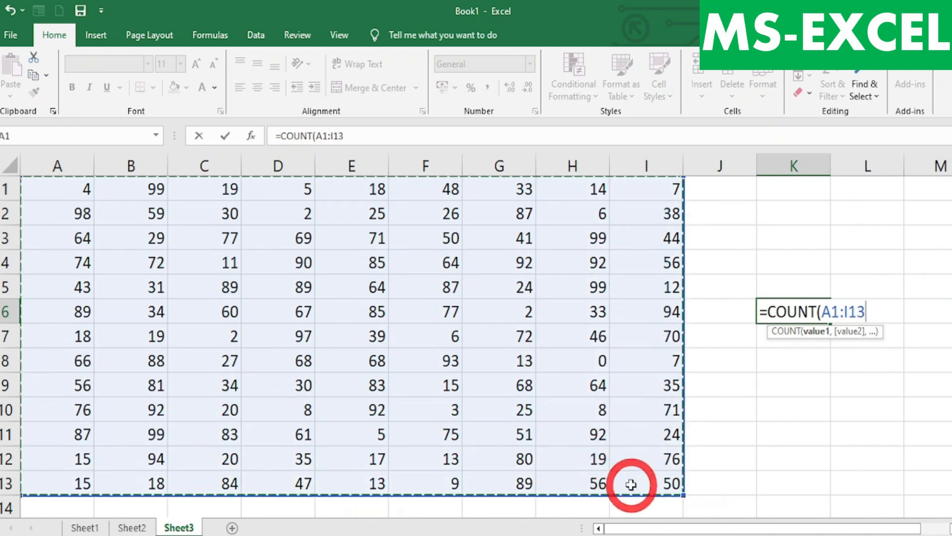
pyautogui.write(')')
pyautogui.press('Return')
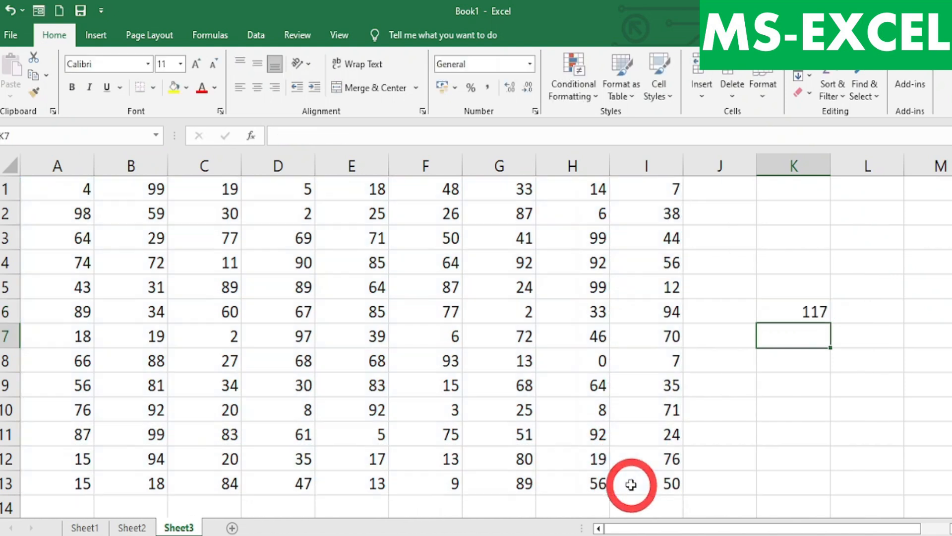
pyautogui.click(804, 311)
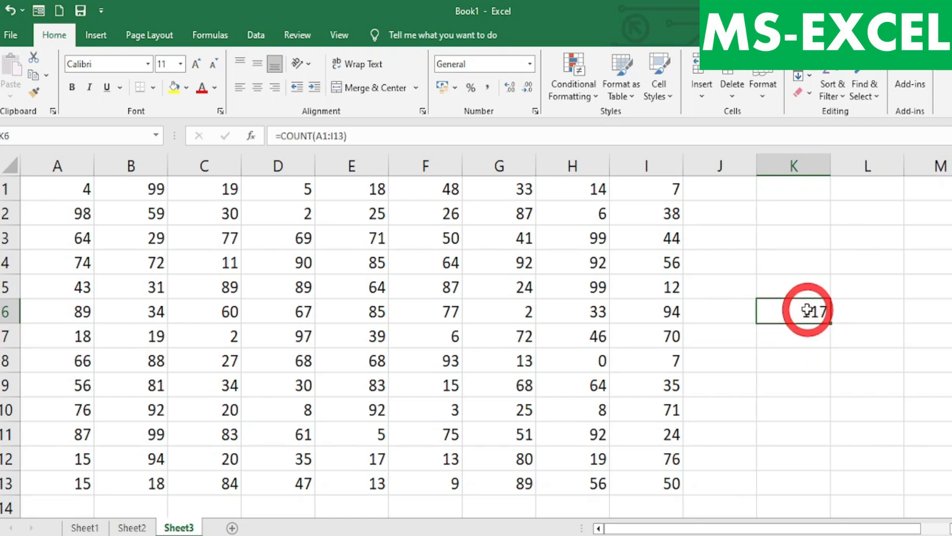
# Step: Switch to the PDF formula list, highlight the Countif syntax and example line, and return to the Excel workbook
pyautogui.hotkey('alt', 'Tab')
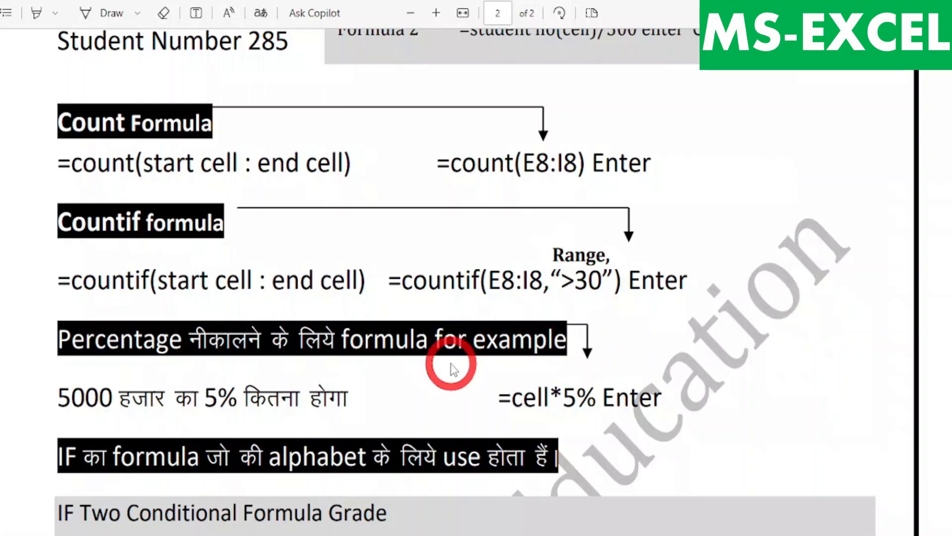
pyautogui.moveTo(49, 283); pyautogui.dragTo(650, 290)
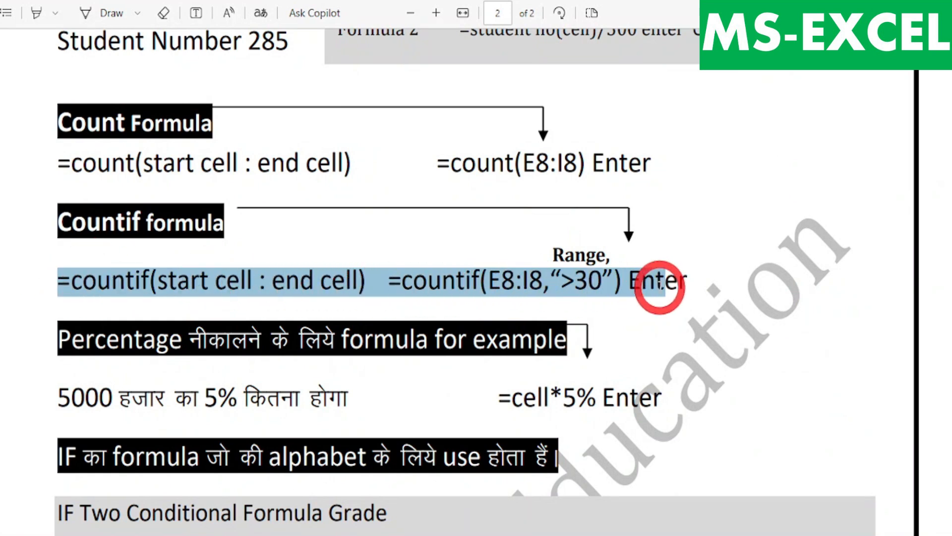
pyautogui.hotkey('alt', 'Tab')
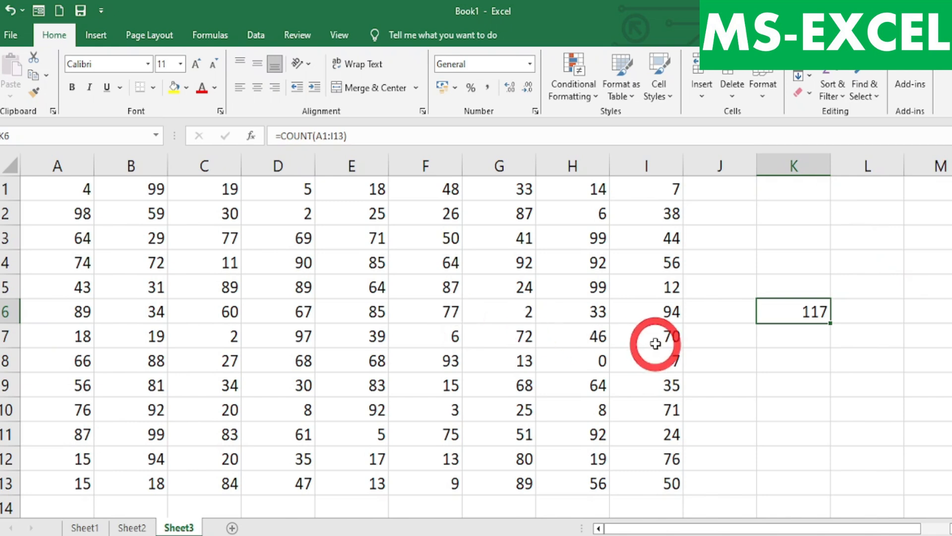
pyautogui.click(791, 343)
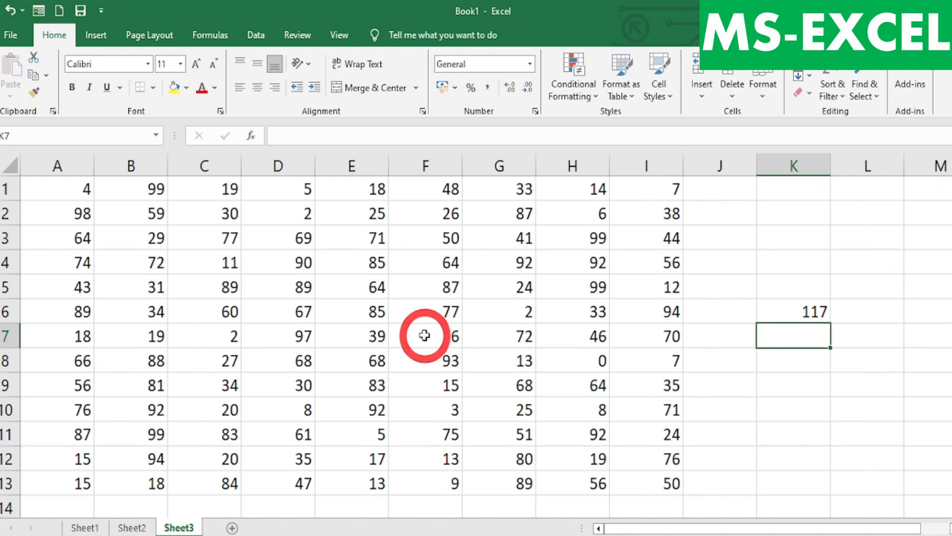
pyautogui.click(440, 310)
pyautogui.click(440, 285)
pyautogui.click(452, 264)
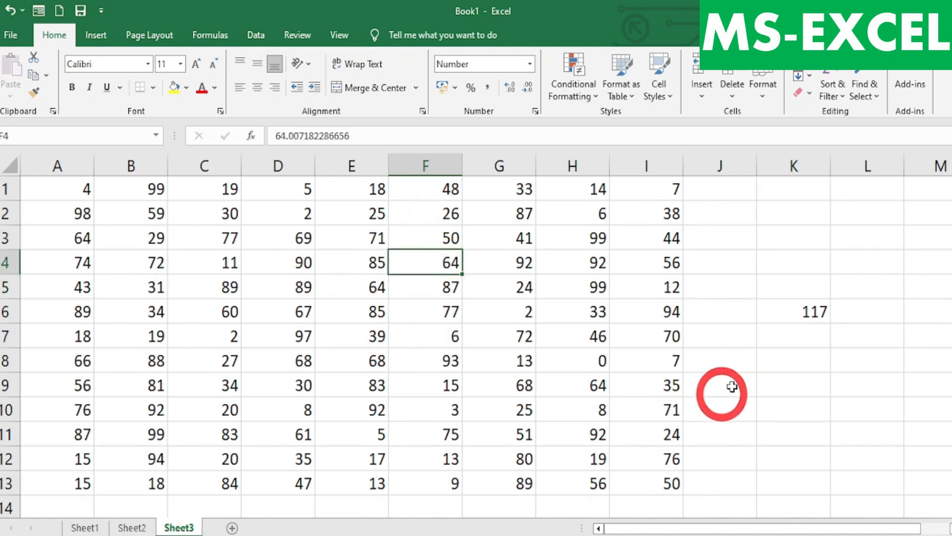
# Step: Count the values above 60 in the random number block with =COUNTIF(A1:I13,">60") in cell K8
pyautogui.click(832, 336)
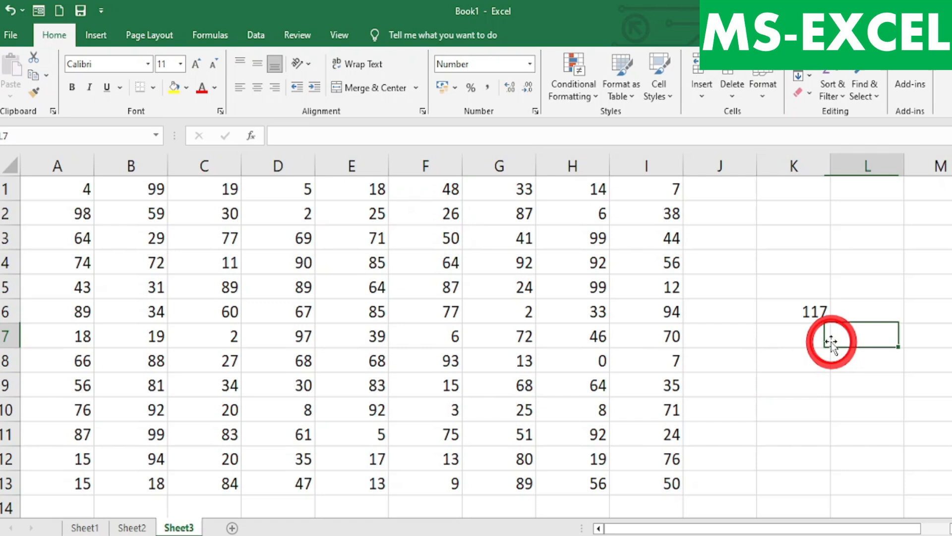
pyautogui.click(809, 360)
pyautogui.write('=')
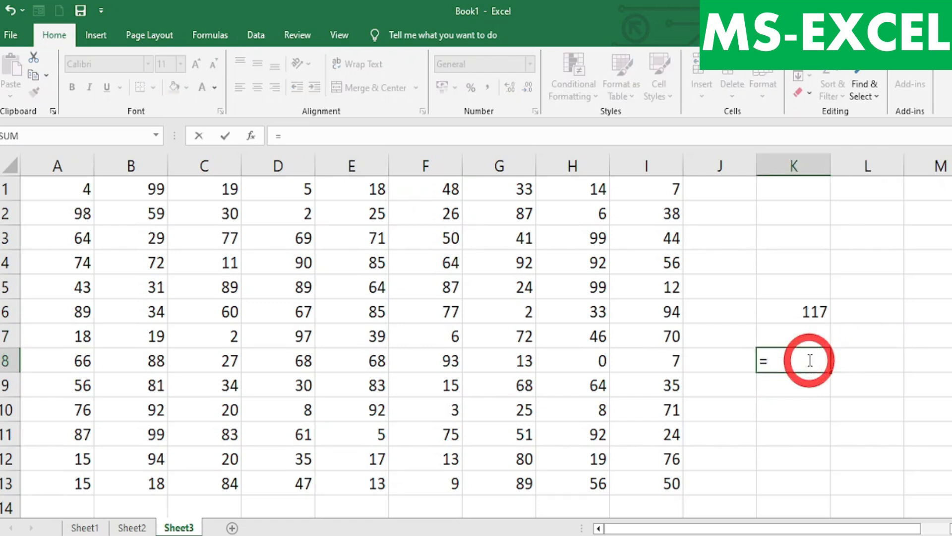
pyautogui.write('COUNTI')
pyautogui.write('F(')
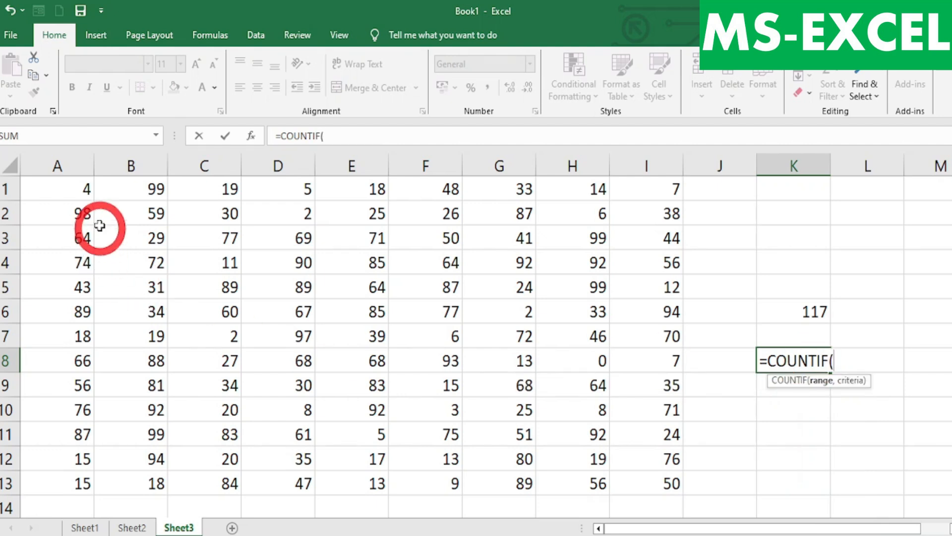
pyautogui.moveTo(79, 191); pyautogui.dragTo(658, 483)
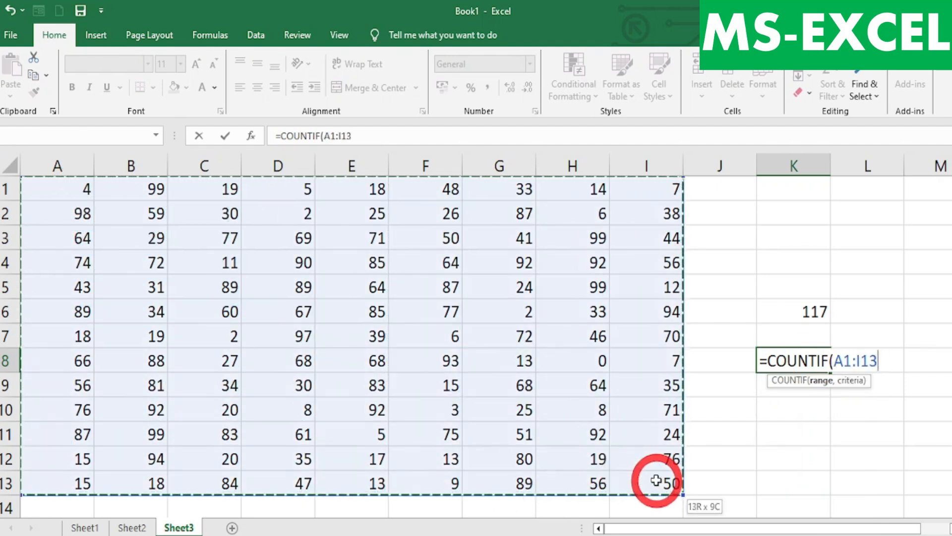
pyautogui.write(',')
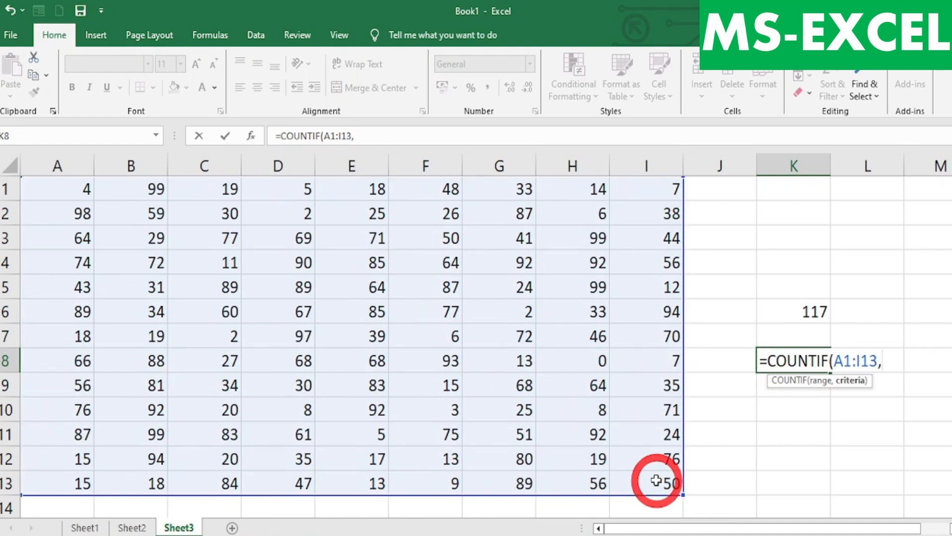
pyautogui.write('">60"')
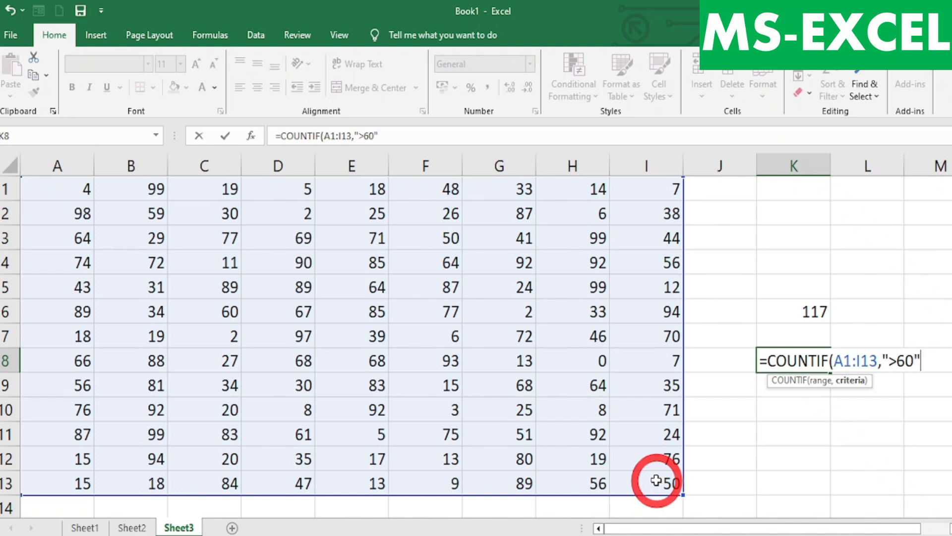
pyautogui.write(')')
pyautogui.press('Return')
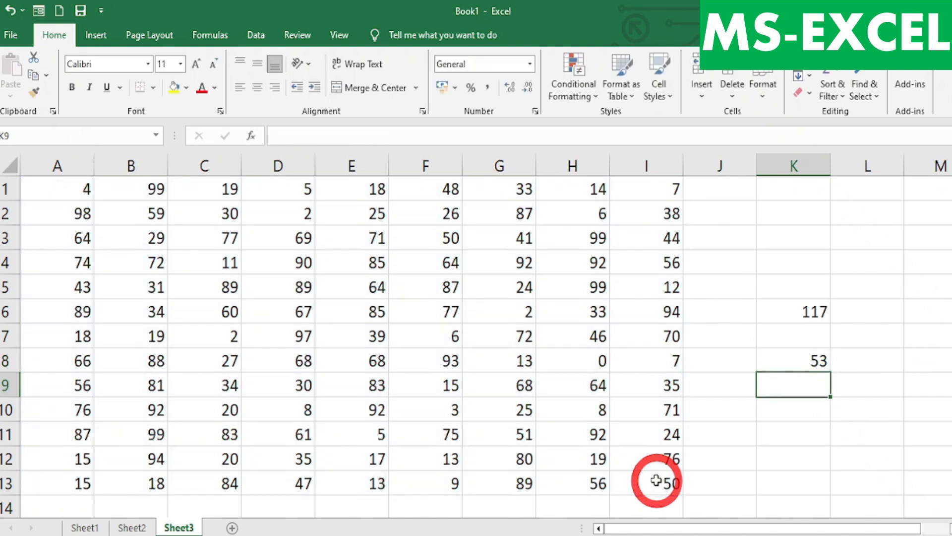
pyautogui.click(792, 358)
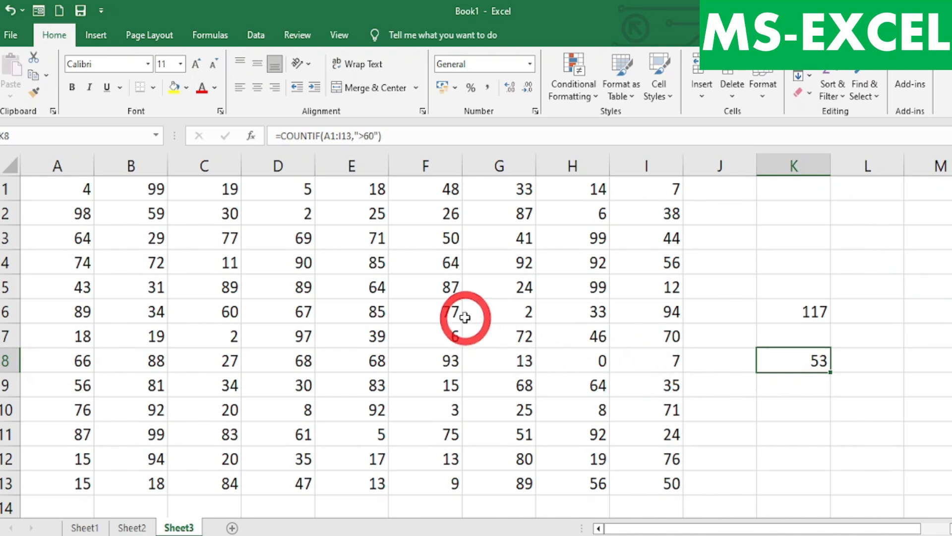
# Step: Change the value in cell F7 to 66 to test the COUNTIF formula
pyautogui.click(451, 336)
pyautogui.write('66')
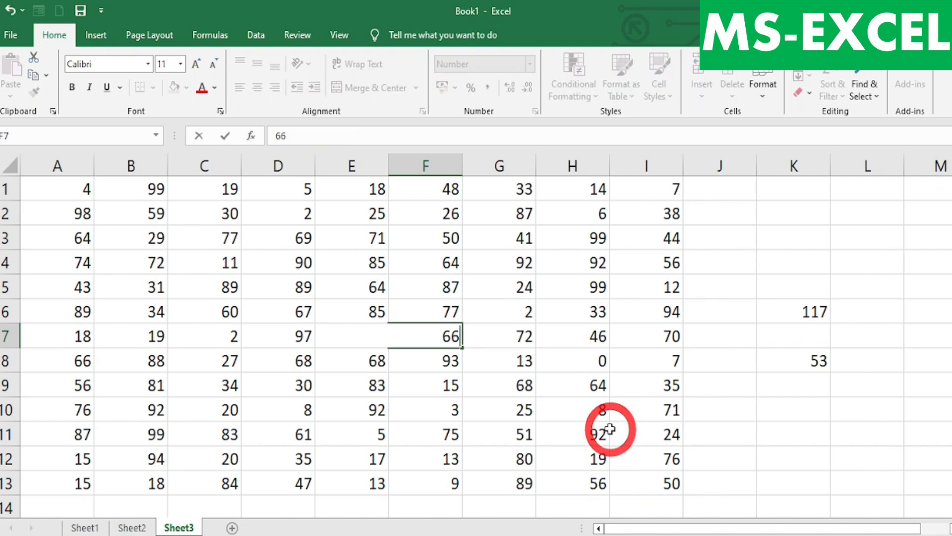
pyautogui.press('Return')
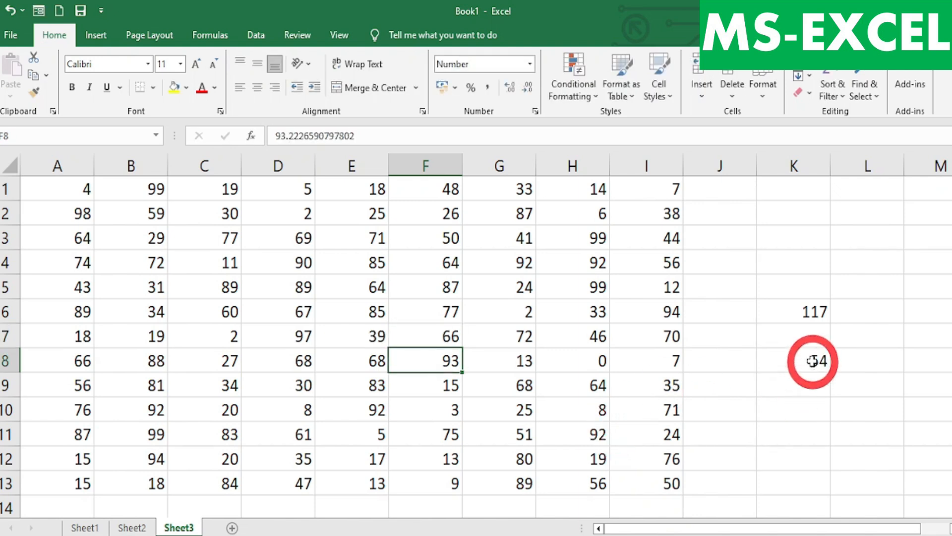
# Step: Switch to the PDF formula list, highlight the percentage formula heading, and return to the Excel workbook
pyautogui.hotkey('alt', 'Tab')
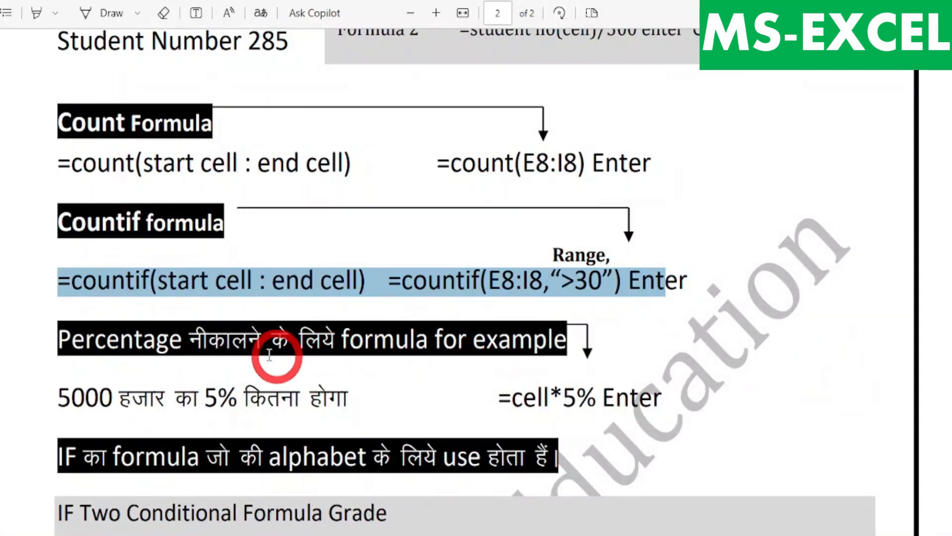
pyautogui.moveTo(58, 341); pyautogui.dragTo(382, 355)
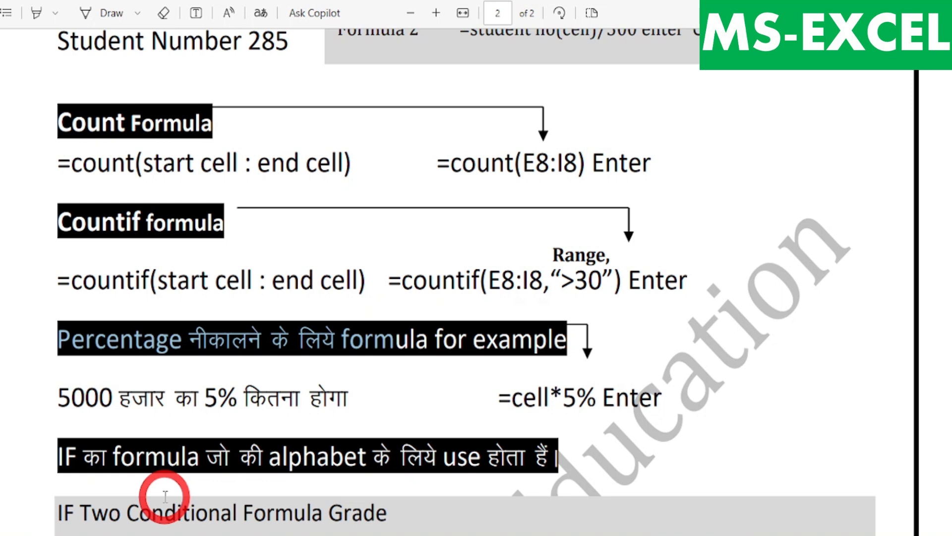
pyautogui.hotkey('alt', 'Tab')
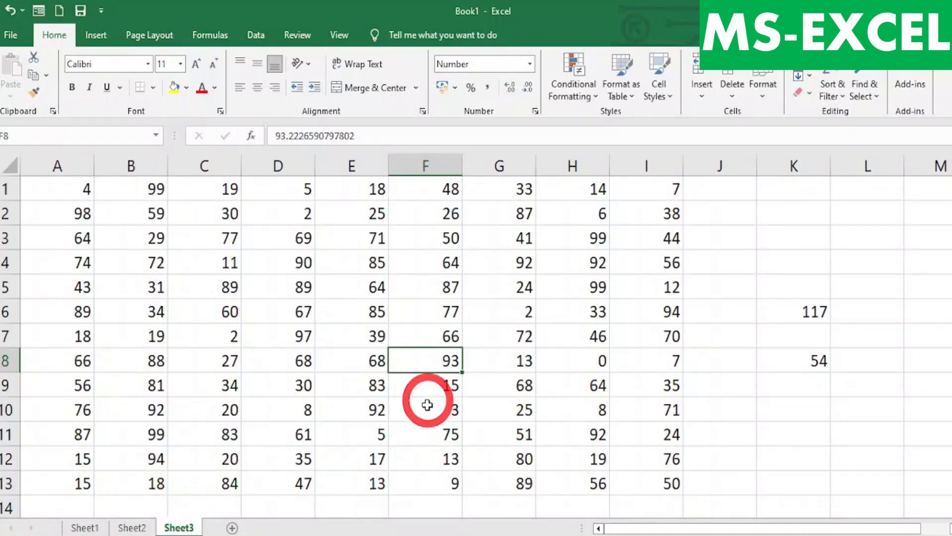
# Step: Add a new worksheet and enter 12999 in cell C3
pyautogui.click(231, 528)
pyautogui.scroll(6, 246, 377)
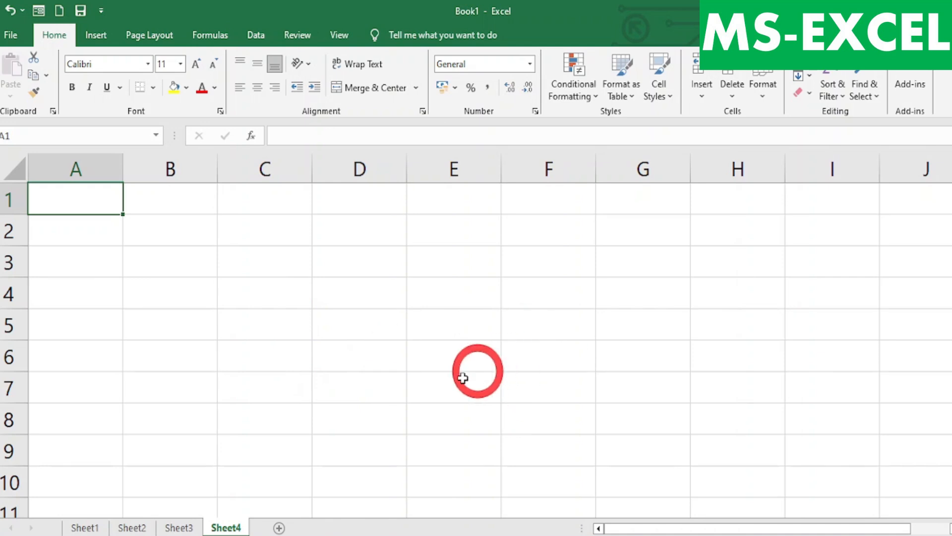
pyautogui.click(293, 314)
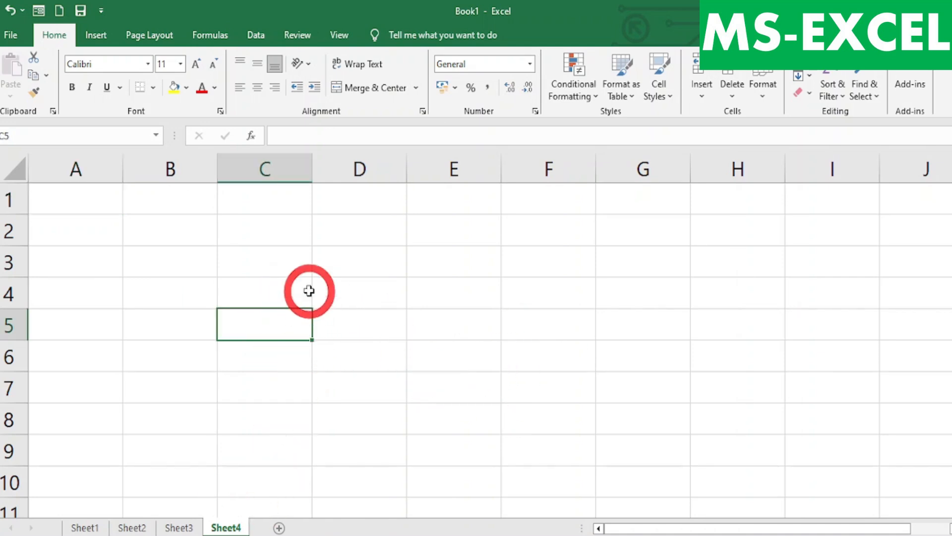
pyautogui.click(288, 273)
pyautogui.write('12')
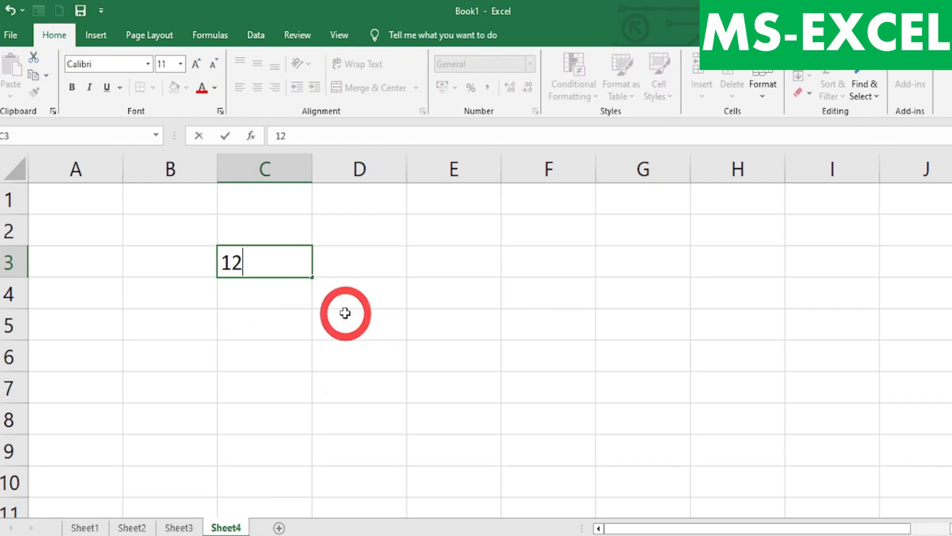
pyautogui.write('000')
pyautogui.press('BackSpace')
pyautogui.press('BackSpace')
pyautogui.press('BackSpace')
pyautogui.write('999')
pyautogui.press('Tab')
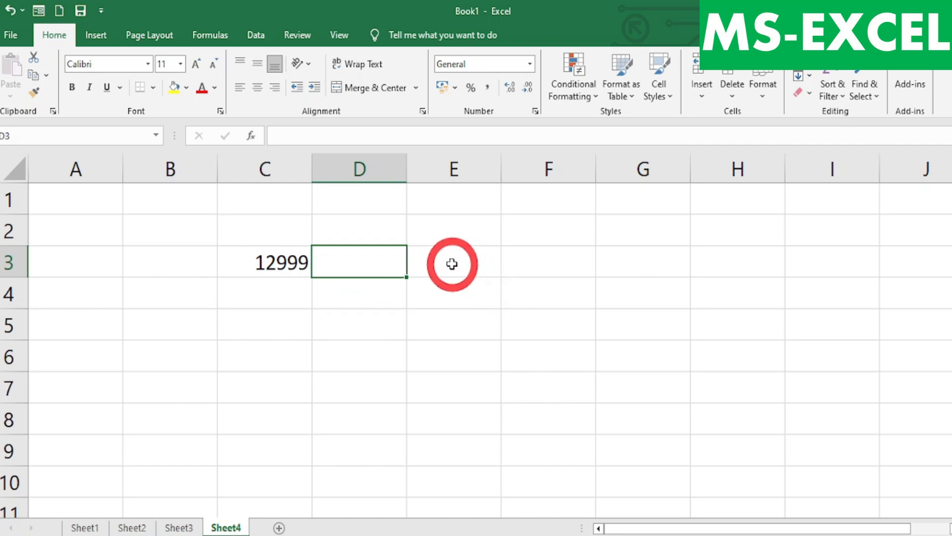
# Step: Calculate 5% of the amount in C3 with =C3*5% in cell D3
pyautogui.write('=')
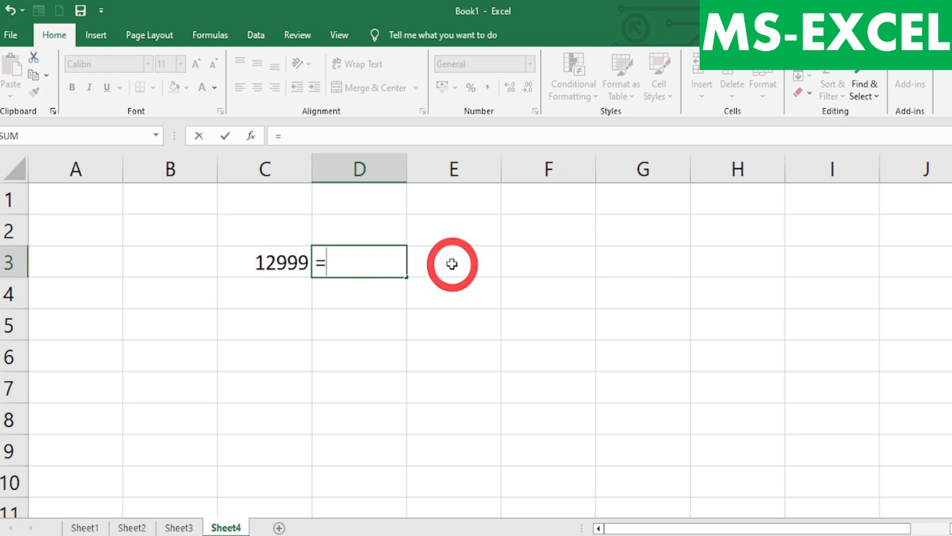
pyautogui.click(280, 261)
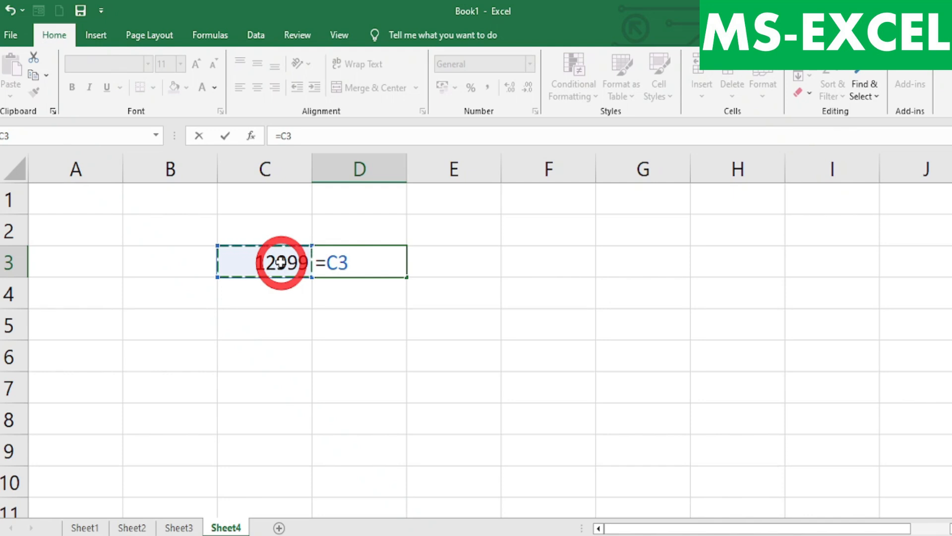
pyautogui.write('*')
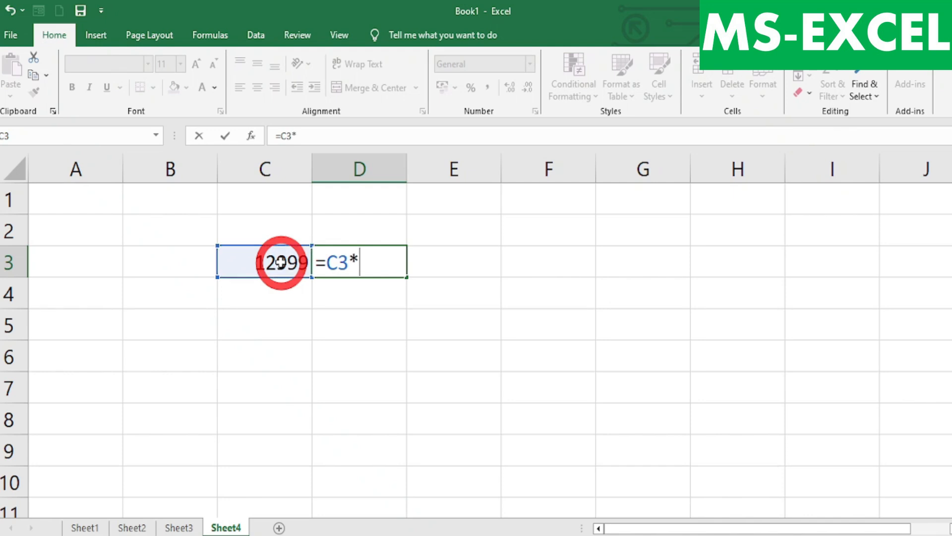
pyautogui.write('5%')
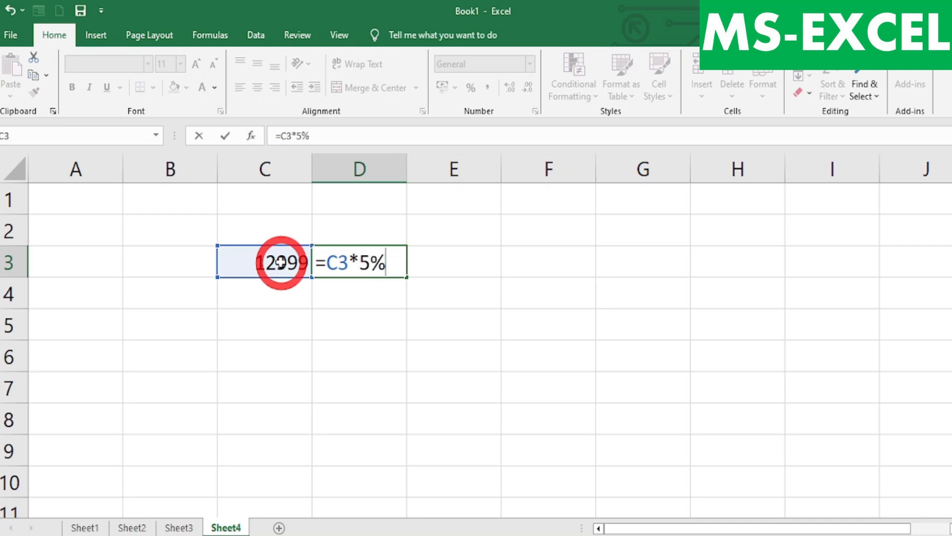
pyautogui.press('Return')
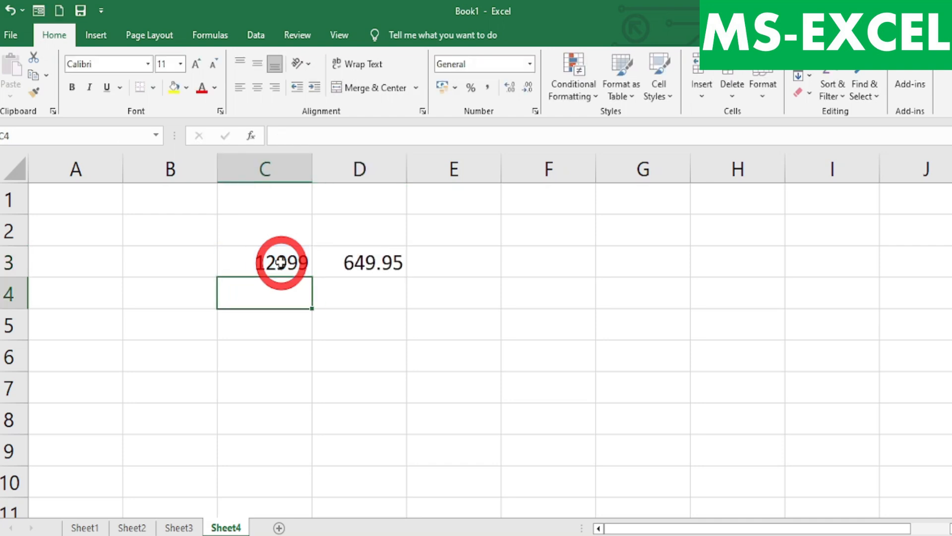
pyautogui.click(375, 265)
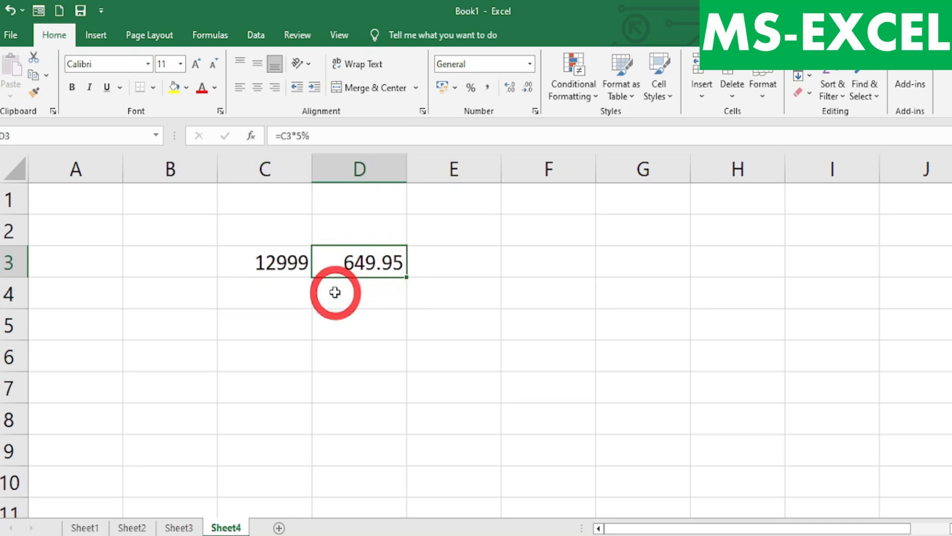
# Step: Change the amount in C3 to 10000 to recalculate the 5% formula in D3
pyautogui.click(291, 261)
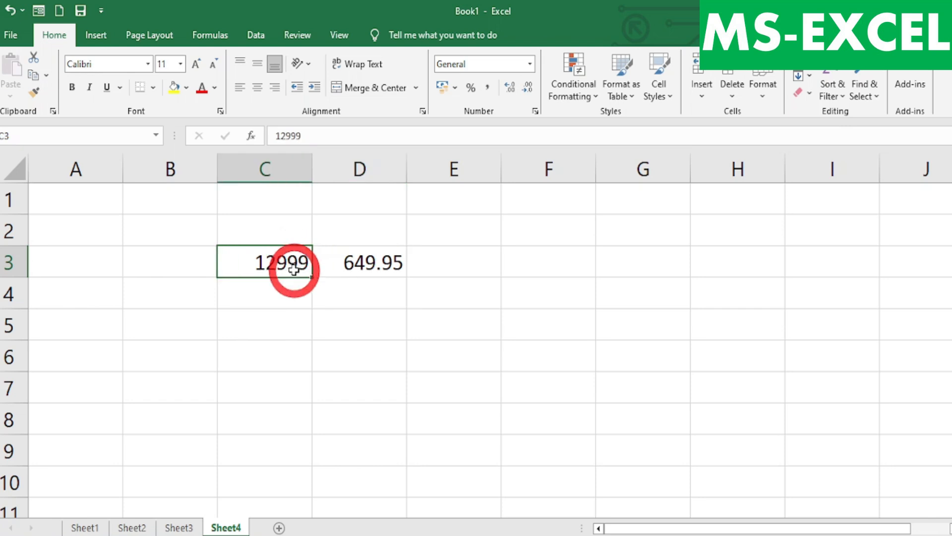
pyautogui.write('10000')
pyautogui.press('Return')
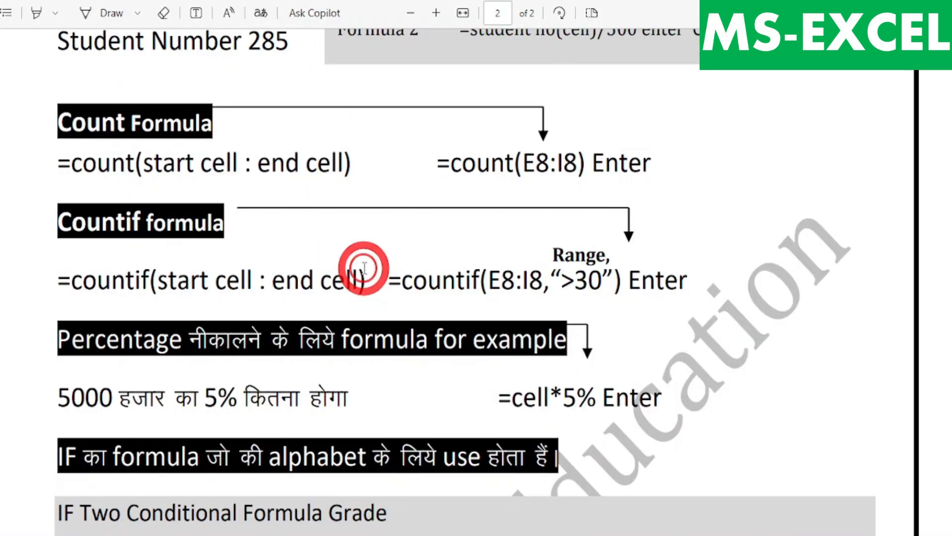
# Step: Consult the two-condition IF formula in the PDF formula list, and clear the range A2:D6 in the Excel workbook
pyautogui.scroll(-6, 380, 283)
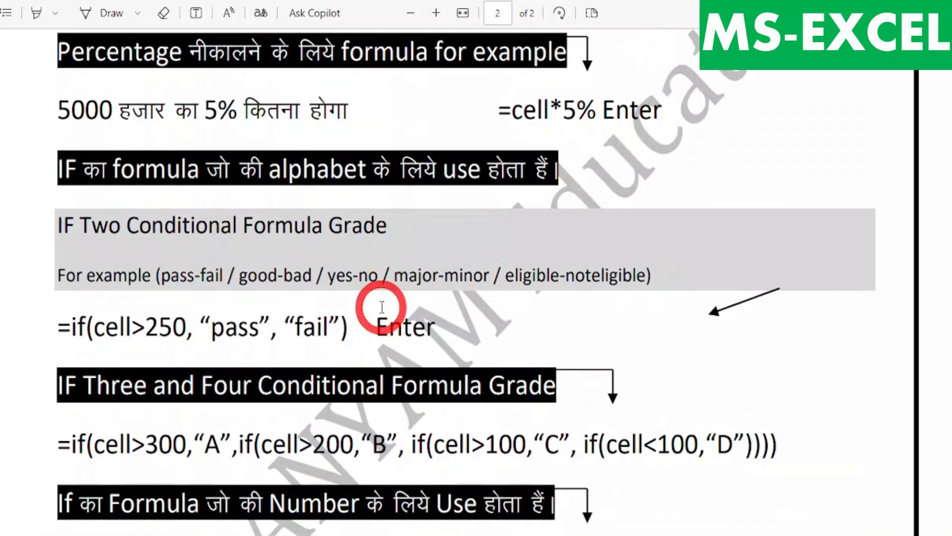
pyautogui.hotkey('alt', 'Tab')
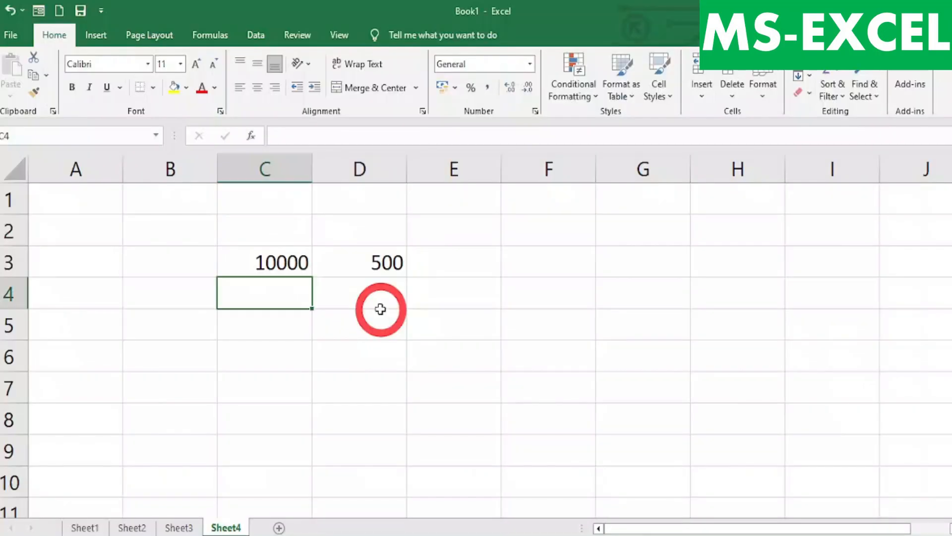
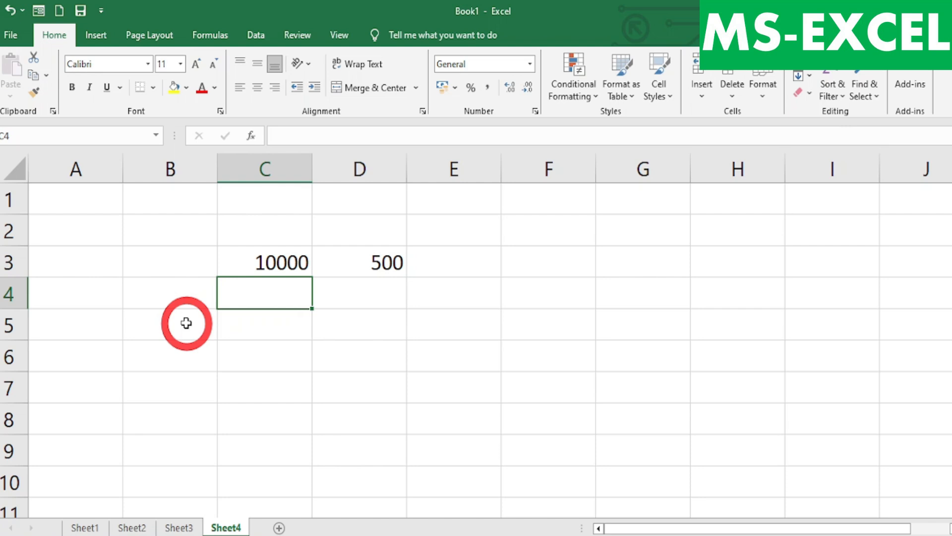
pyautogui.moveTo(117, 229); pyautogui.dragTo(396, 352)
pyautogui.press('Delete')
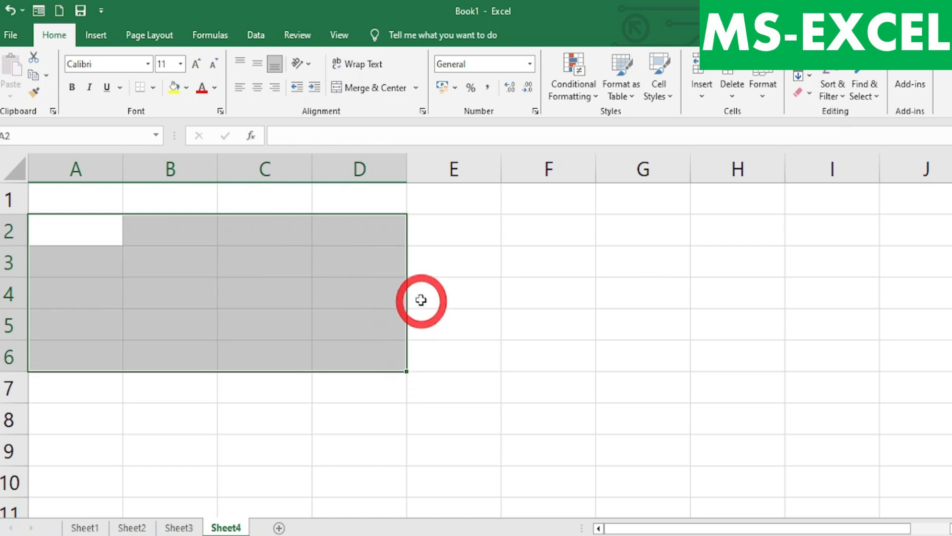
pyautogui.click(411, 270)
# Step: Enter the heading TOTAL in D1 and the values 251, 302 and 105 in D2 to D4
pyautogui.click(347, 205)
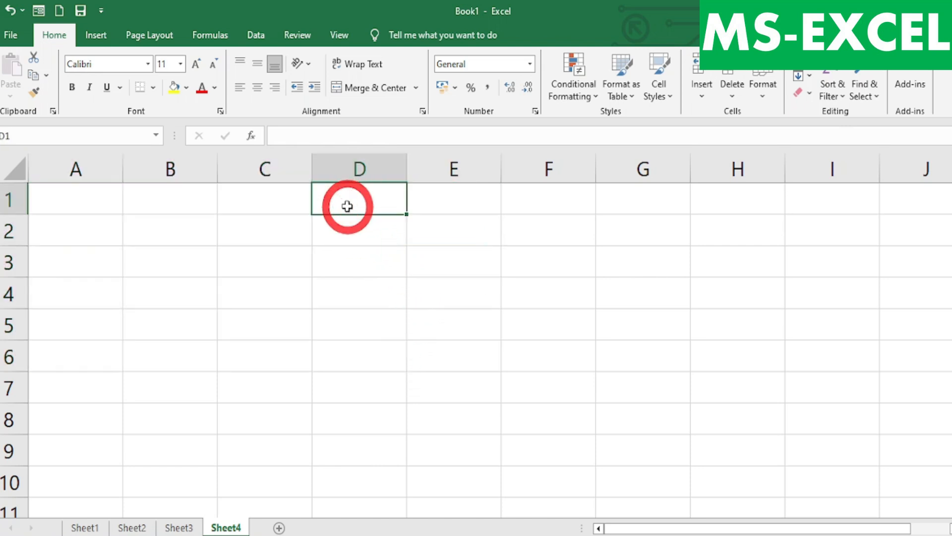
pyautogui.write('TOTAL')
pyautogui.press('Return')
pyautogui.write('251')
pyautogui.press('Return')
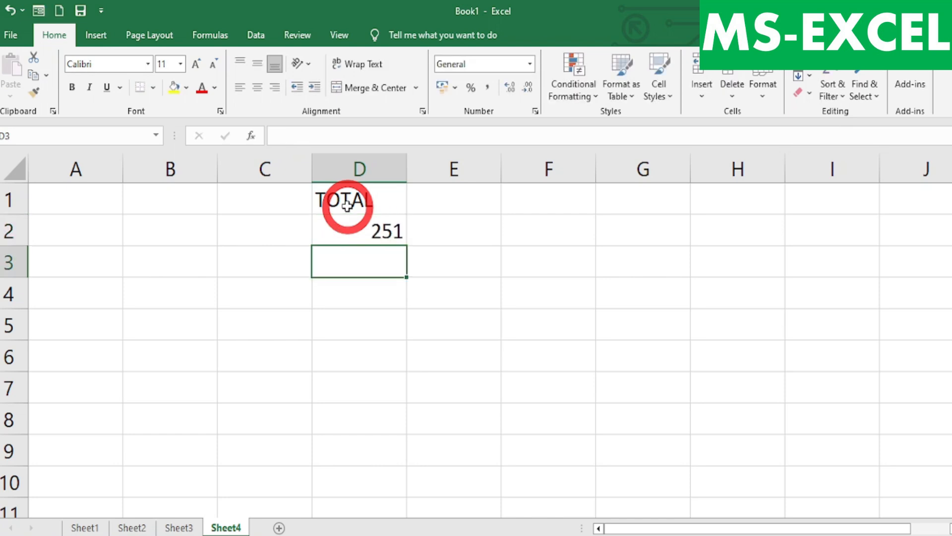
pyautogui.write('30')
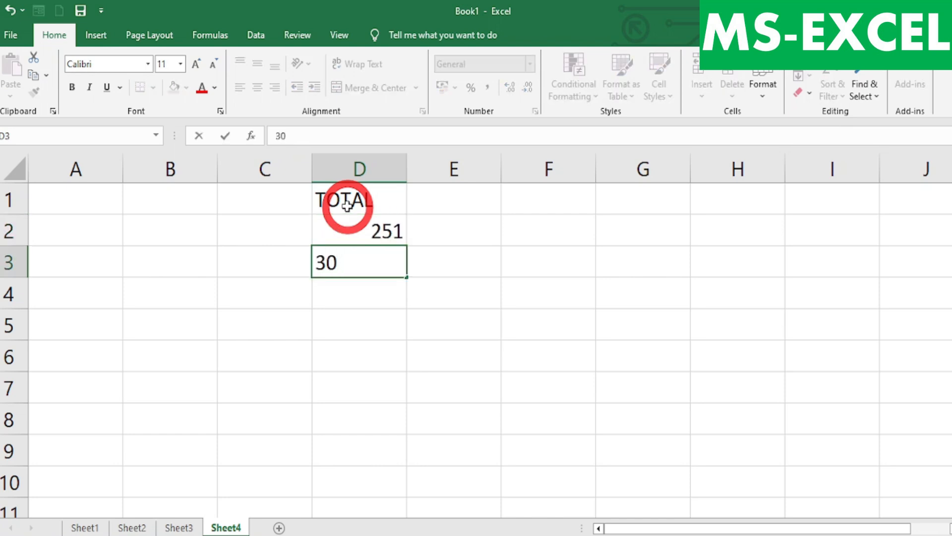
pyautogui.write('2')
pyautogui.press('Return')
pyautogui.write('105')
pyautogui.press('Return')
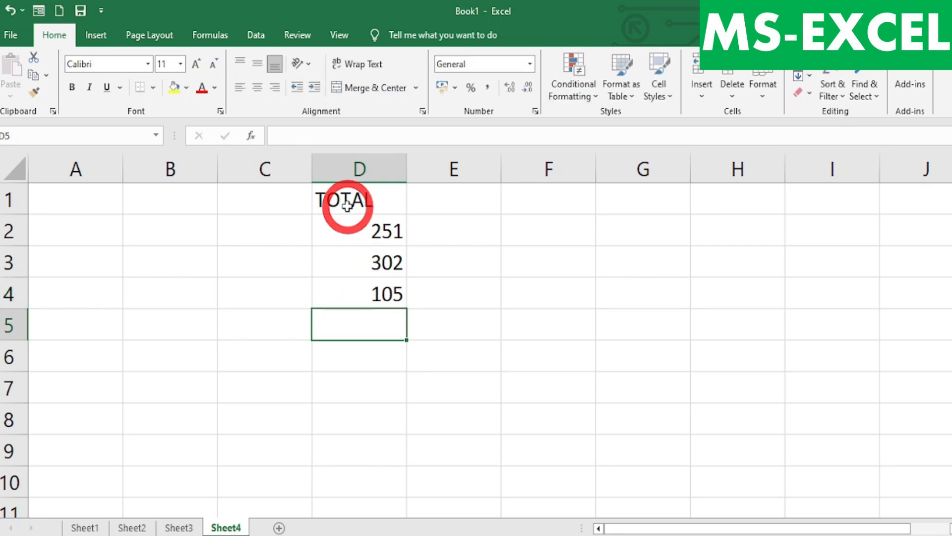
# Step: Continue the TOTAL column with 276, 324 and 222 in D5 to D7
pyautogui.write('224')
pyautogui.press('BackSpace')
pyautogui.press('BackSpace')
pyautogui.write('76')
pyautogui.press('Return')
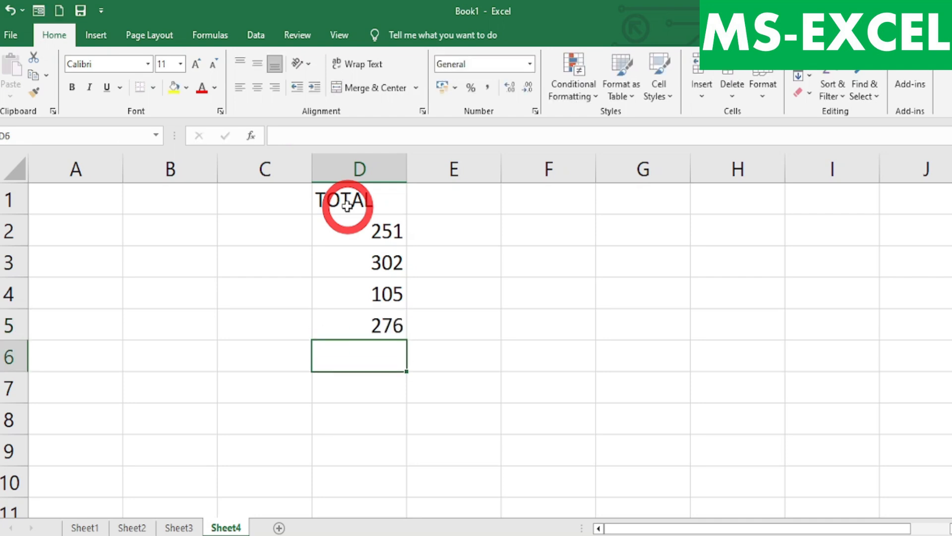
pyautogui.write('324')
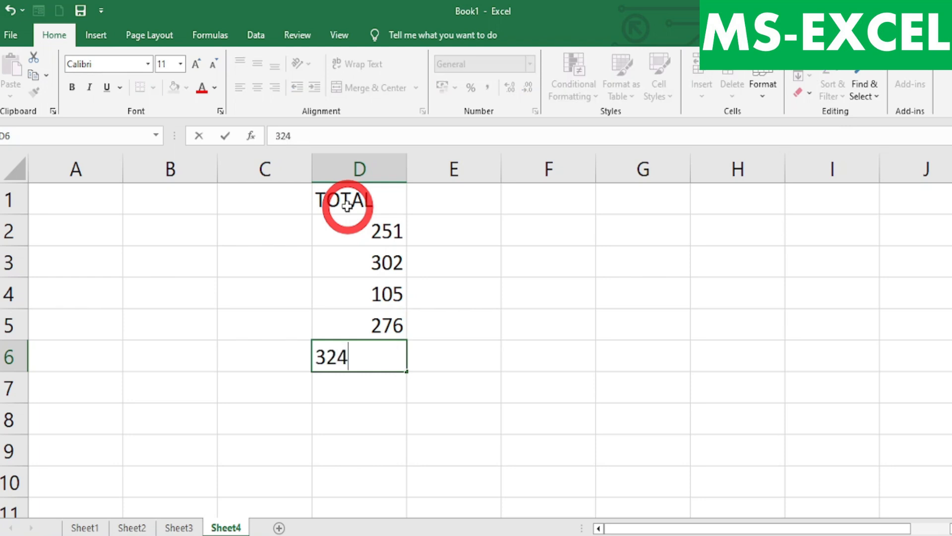
pyautogui.press('Return')
pyautogui.write('222')
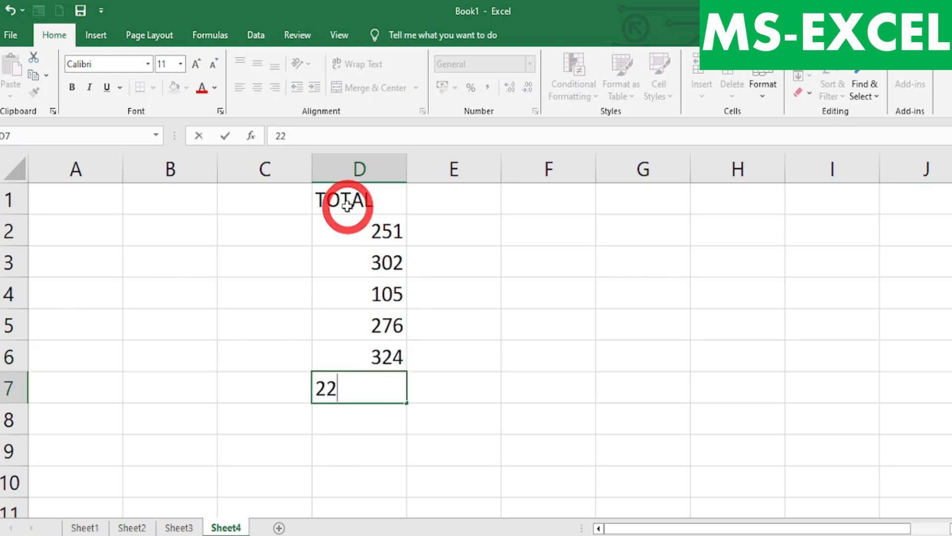
pyautogui.press('Return')
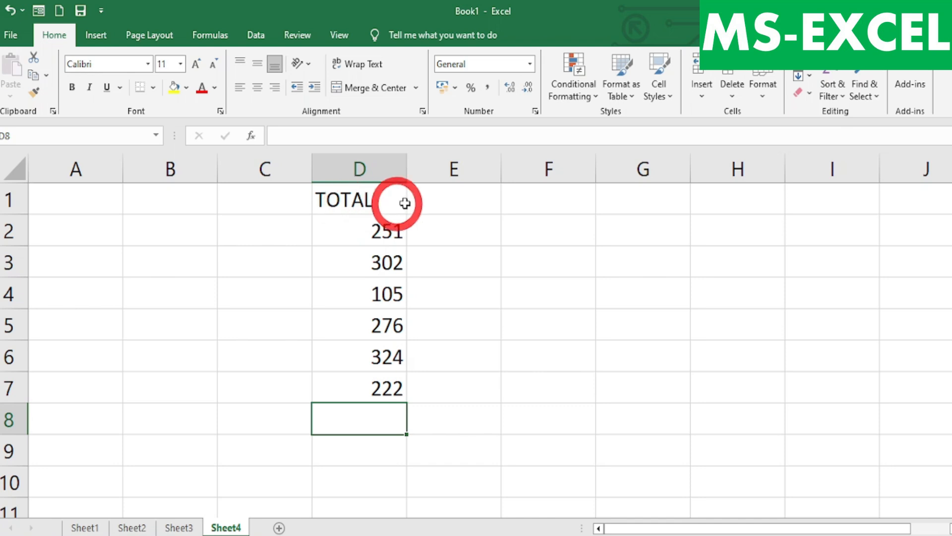
# Step: Enter =IF(D2>250,"pass","fail") in E2 and fill the formula down to E7
pyautogui.click(472, 232)
pyautogui.write('=')
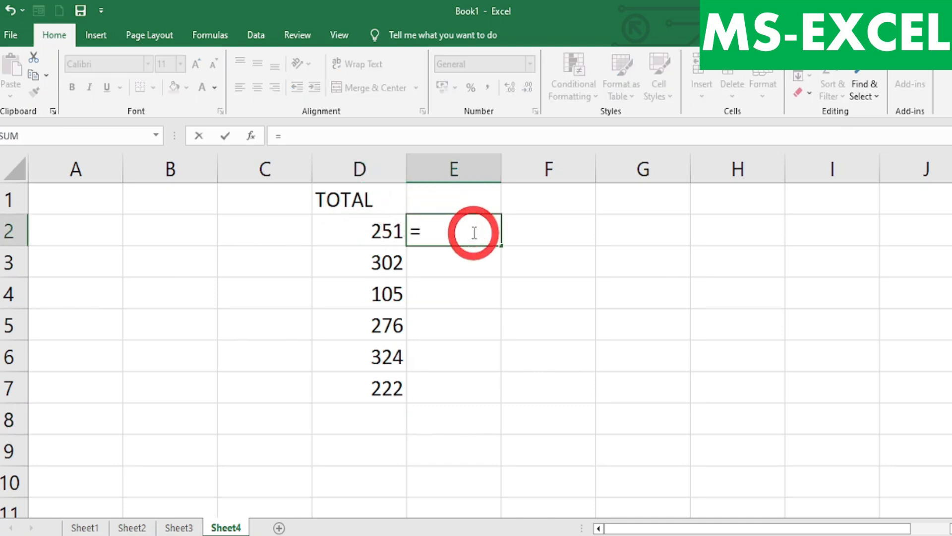
pyautogui.write('IF(')
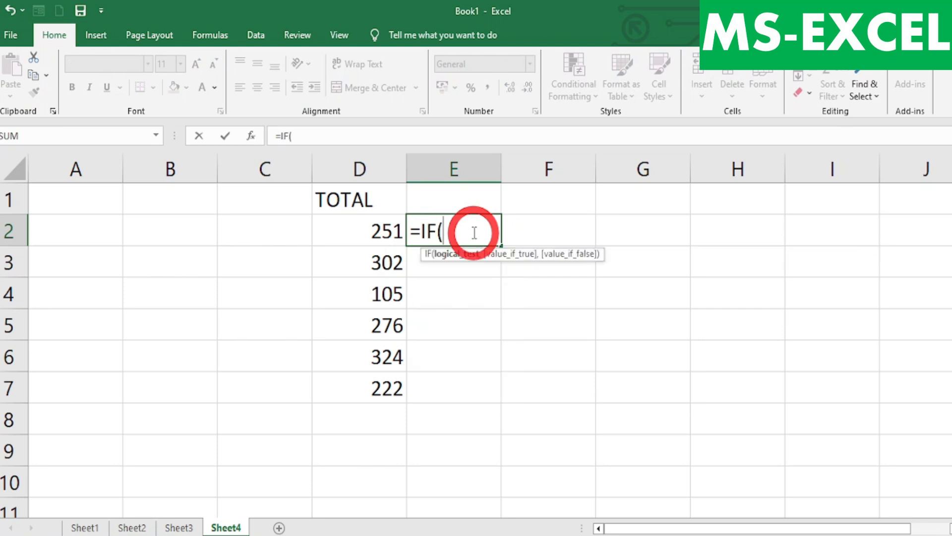
pyautogui.click(386, 231)
pyautogui.write('>12')
pyautogui.press('BackSpace')
pyautogui.press('BackSpace')
pyautogui.write('250')
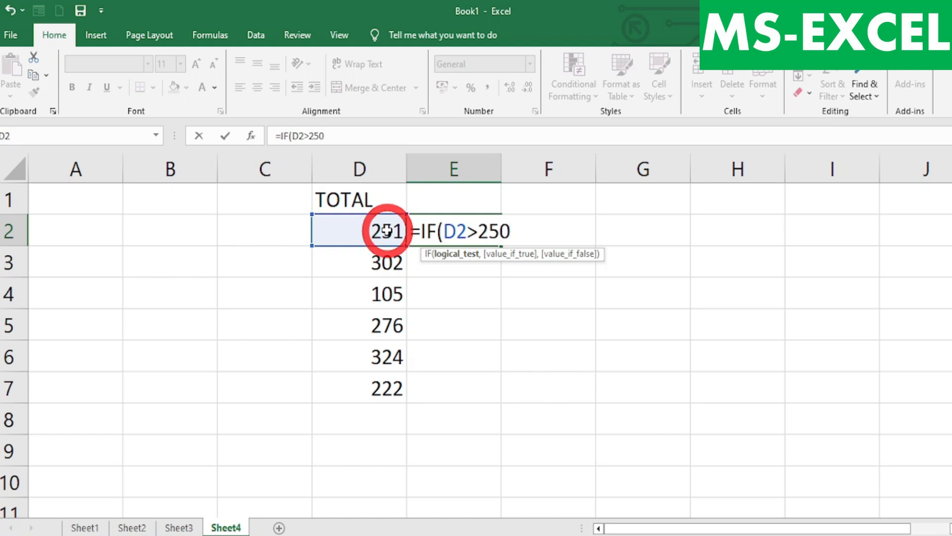
pyautogui.write(',:')
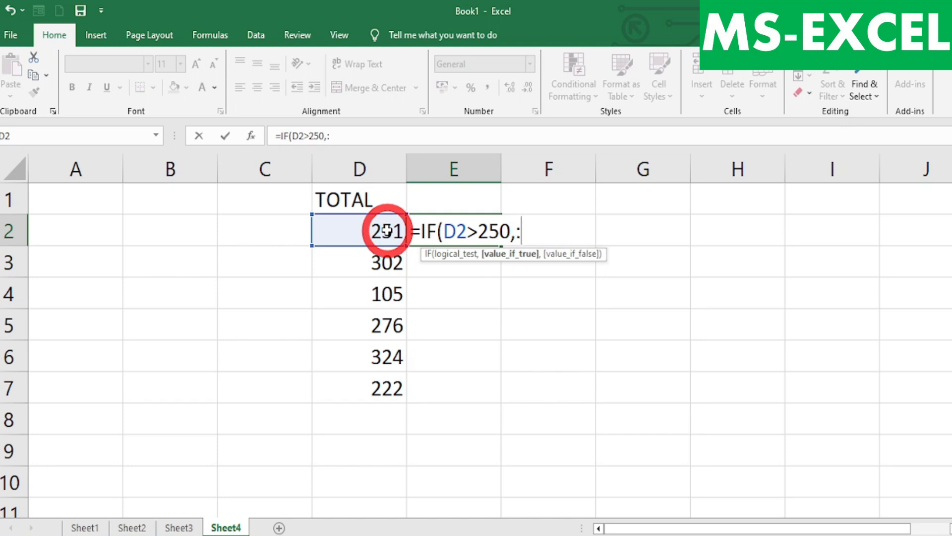
pyautogui.write('"pass')
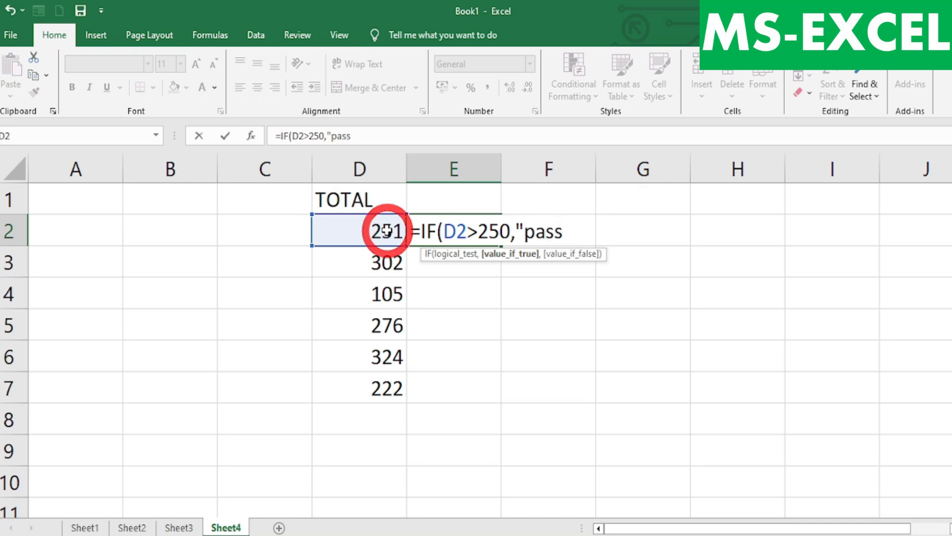
pyautogui.write('"')
pyautogui.write(',"f')
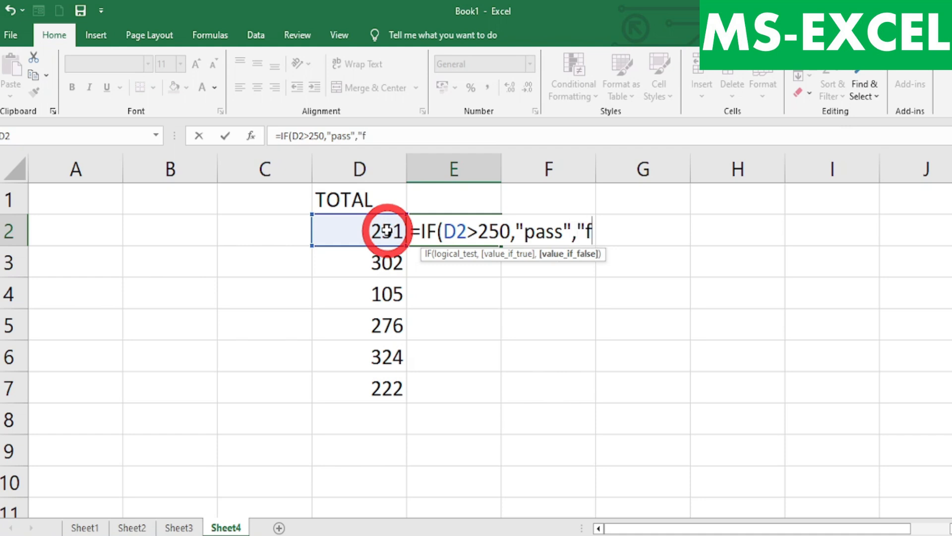
pyautogui.write('ail"')
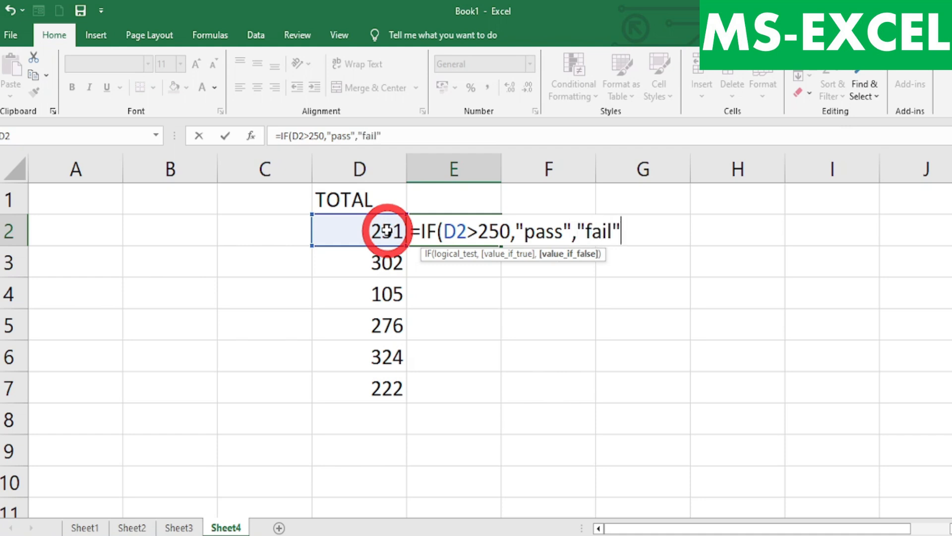
pyautogui.write(')')
pyautogui.press('Return')
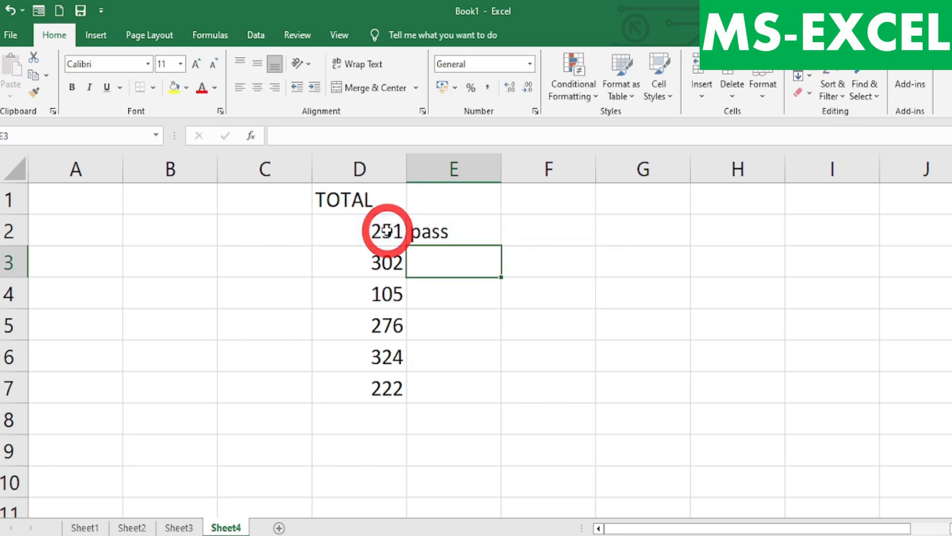
pyautogui.click(472, 230)
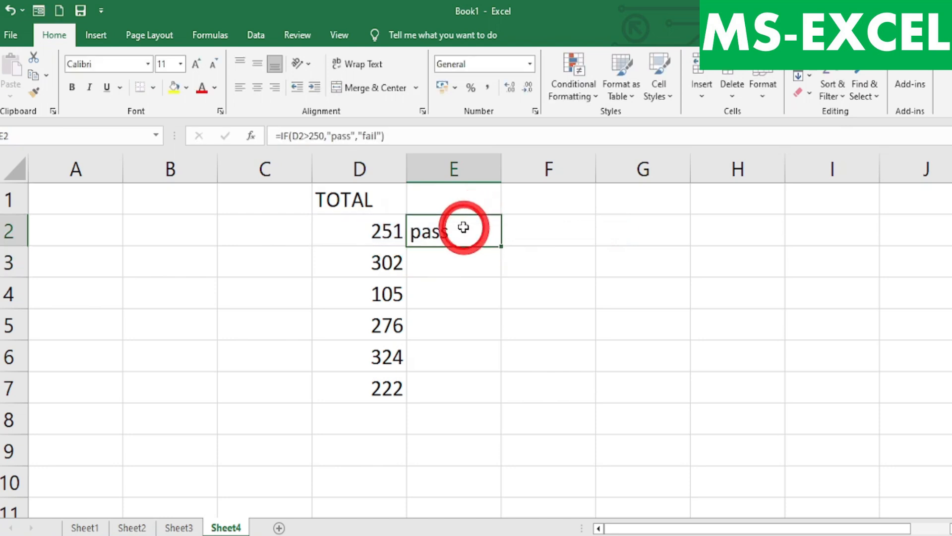
pyautogui.moveTo(501, 246); pyautogui.dragTo(466, 397)
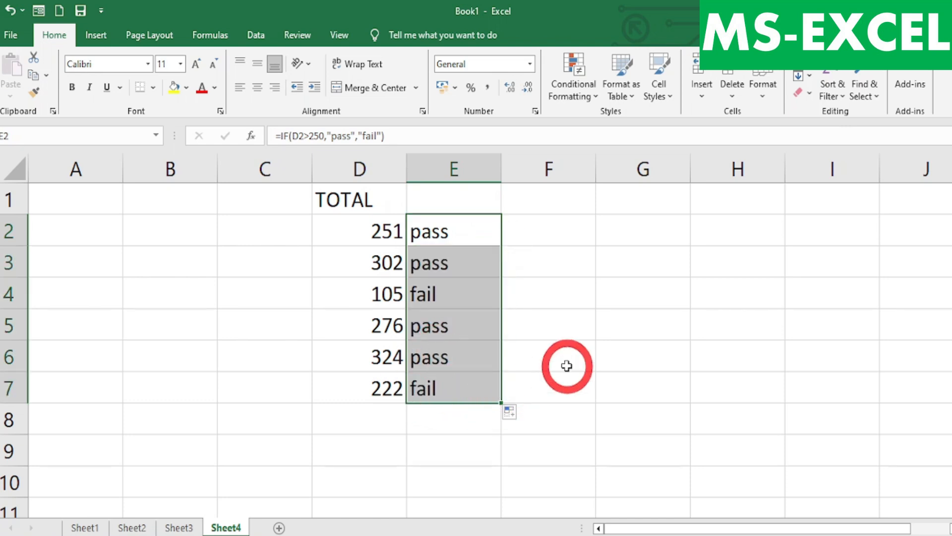
# Step: Switch to the PDF formula list and highlight the =if(cell>250, “pass”, “fail”) formula line in yellow
pyautogui.hotkey('alt', 'Tab')
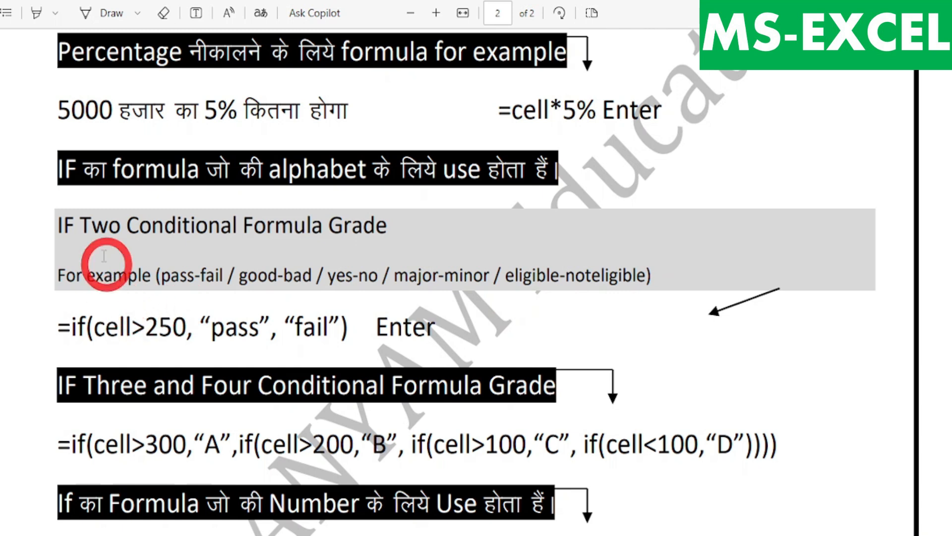
pyautogui.click(36, 13)
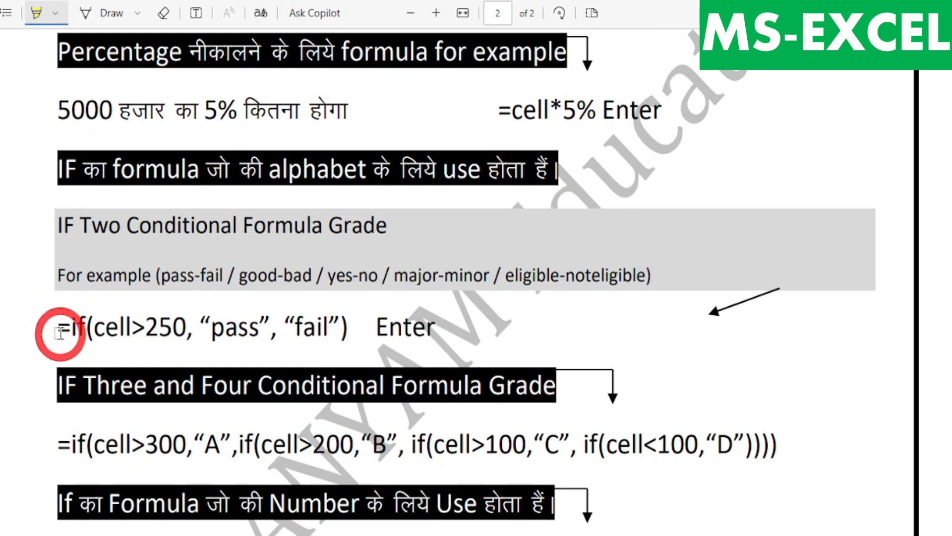
pyautogui.moveTo(60, 332)
pyautogui.mouseDown()
pyautogui.moveTo(144, 328)
pyautogui.moveTo(153, 316)
pyautogui.mouseUp()
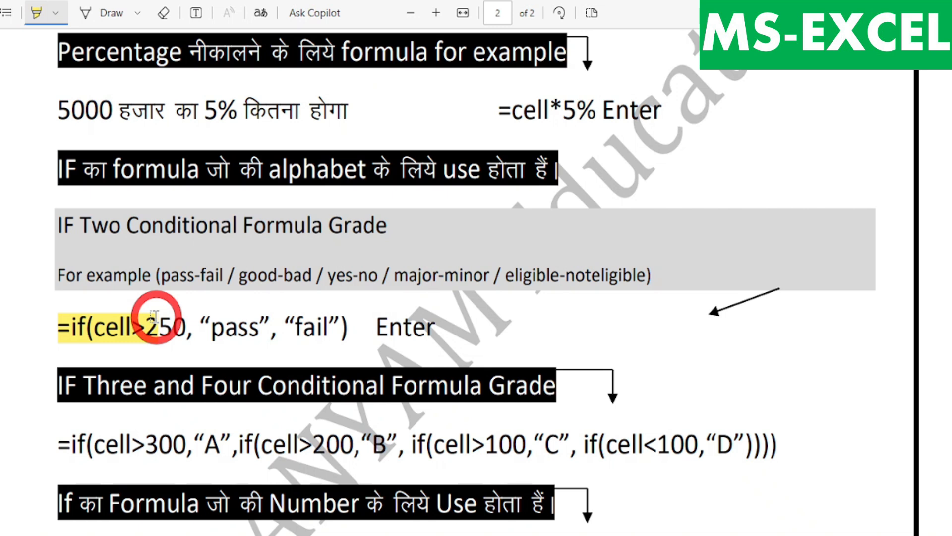
pyautogui.moveTo(153, 317); pyautogui.dragTo(199, 315)
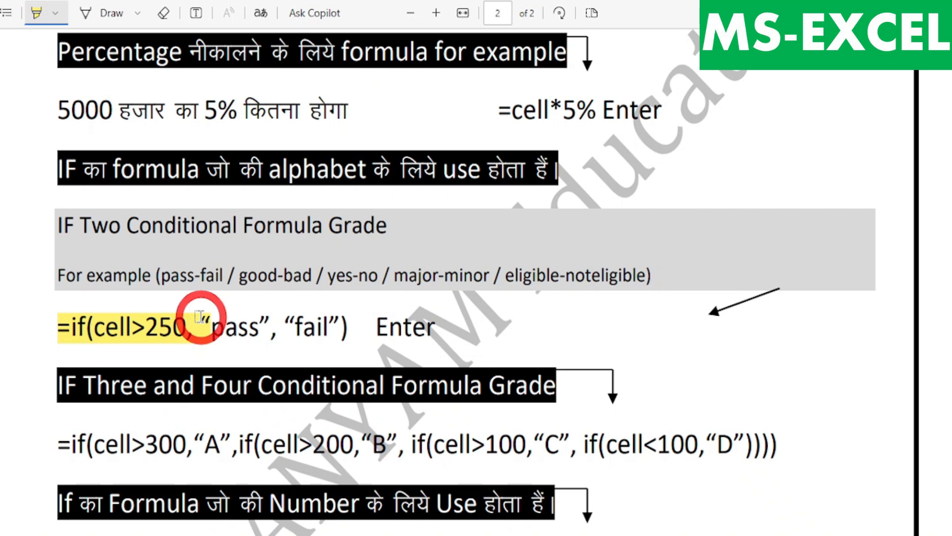
pyautogui.moveTo(199, 316); pyautogui.dragTo(414, 313)
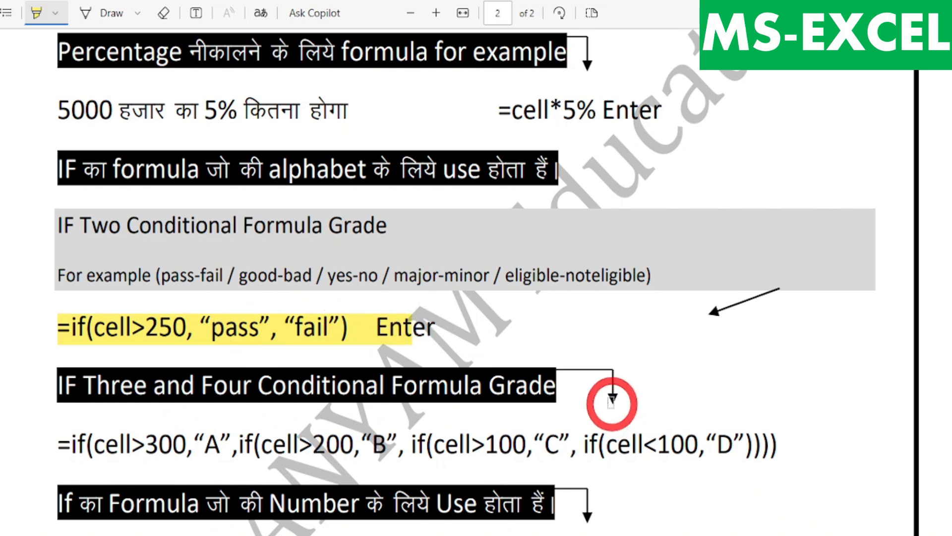
pyautogui.click(54, 14)
pyautogui.click(452, 315)
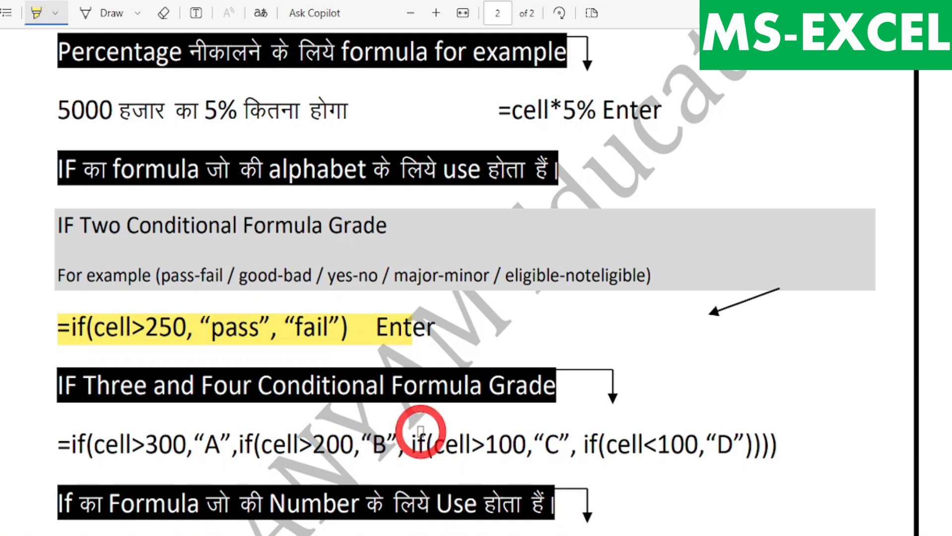
# Step: Highlight the number-based formula =if(cell>5000,1500,800) in the PDF, and return to the Excel workbook with cell F2 selected
pyautogui.scroll(-6, 421, 431)
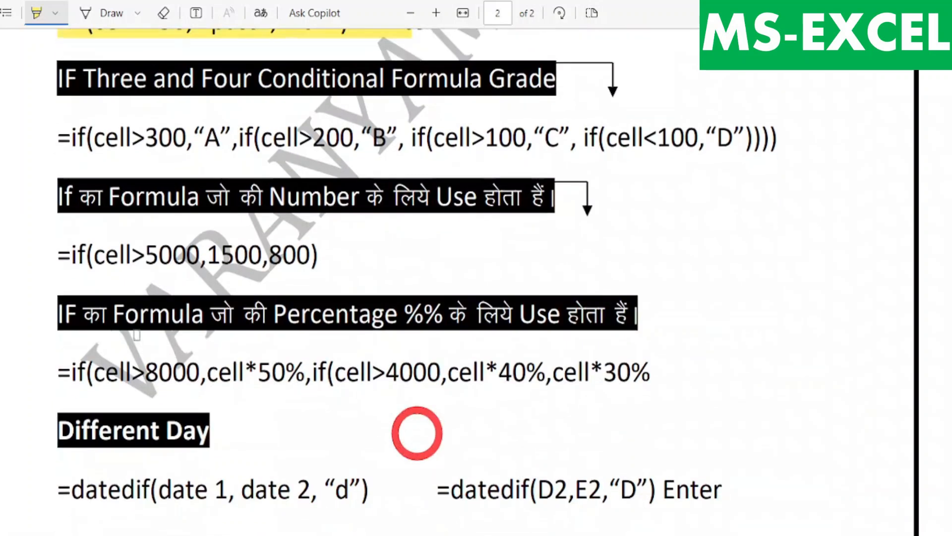
pyautogui.scroll(-4, 417, 433)
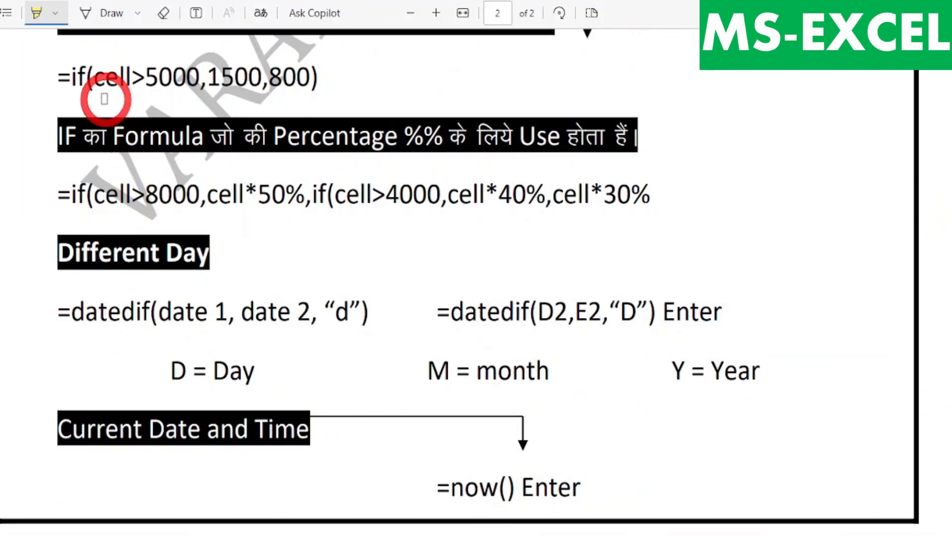
pyautogui.moveTo(51, 81); pyautogui.dragTo(309, 84)
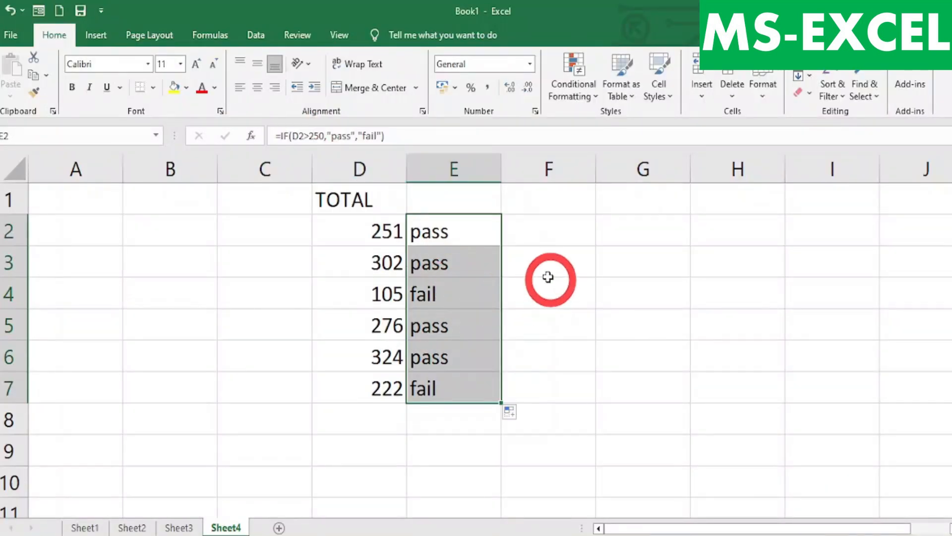
pyautogui.click(542, 280)
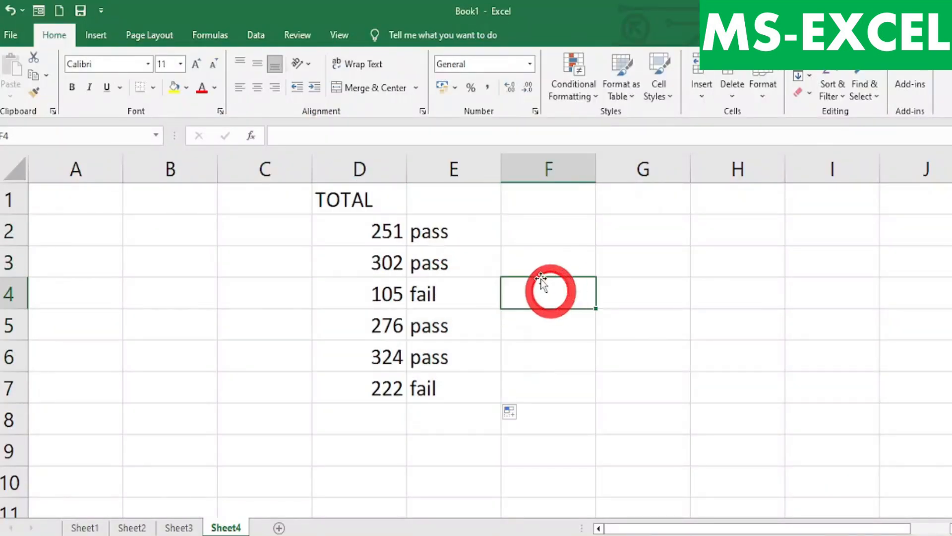
pyautogui.click(526, 233)
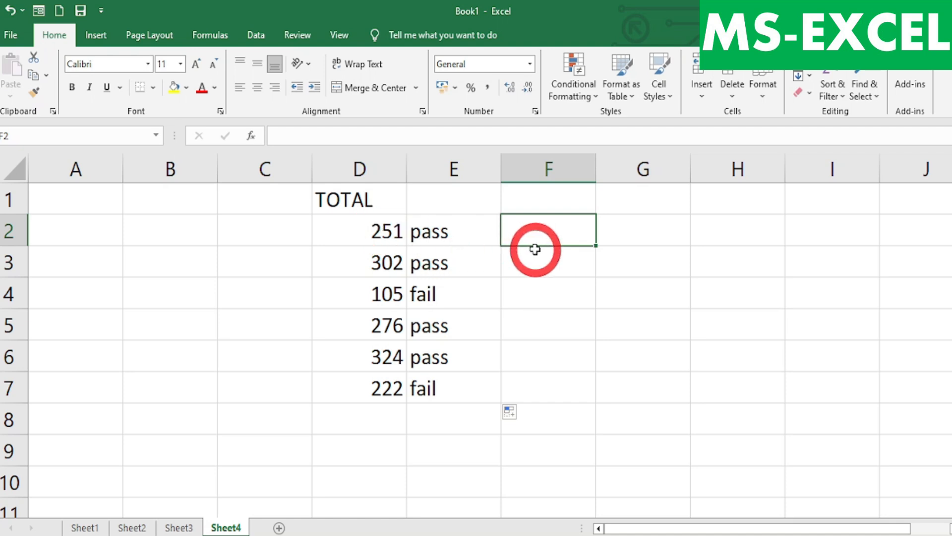
# Step: Enter =IF(D2>300,500,300) in cell F2, so totals above 300 return 500 and all others return 300
pyautogui.write('=if(')
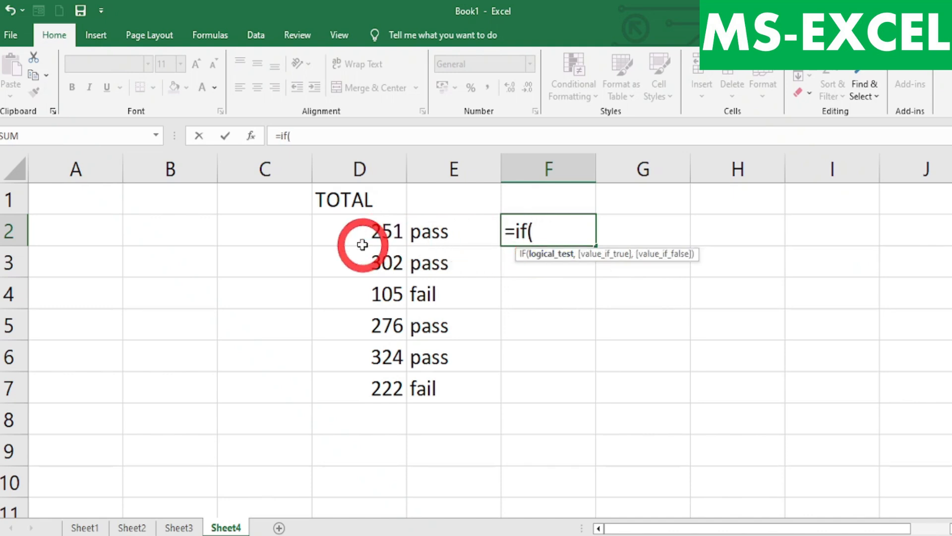
pyautogui.click(383, 232)
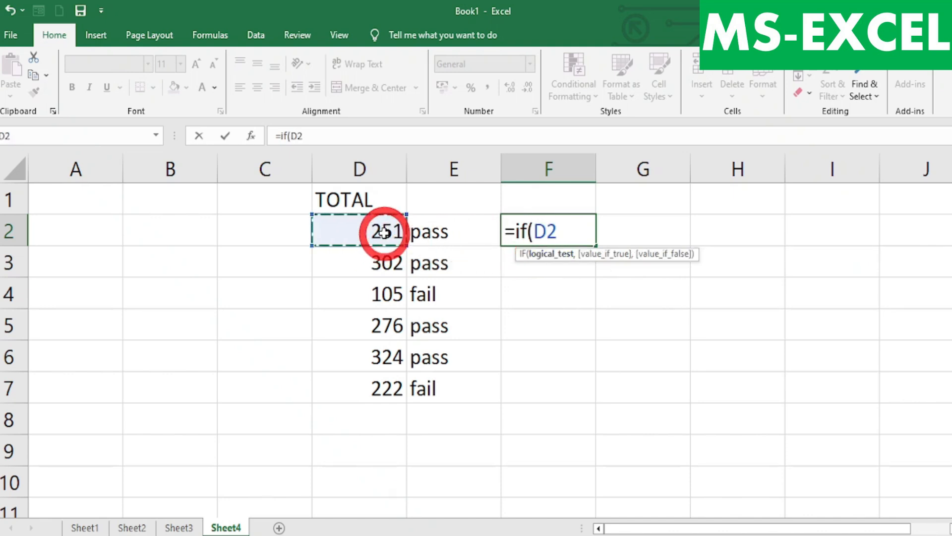
pyautogui.write(':D2\\\\\\\\')
pyautogui.press('BackSpace')
pyautogui.press('BackSpace')
pyautogui.press('BackSpace')
pyautogui.press('BackSpace')
pyautogui.press('BackSpace')
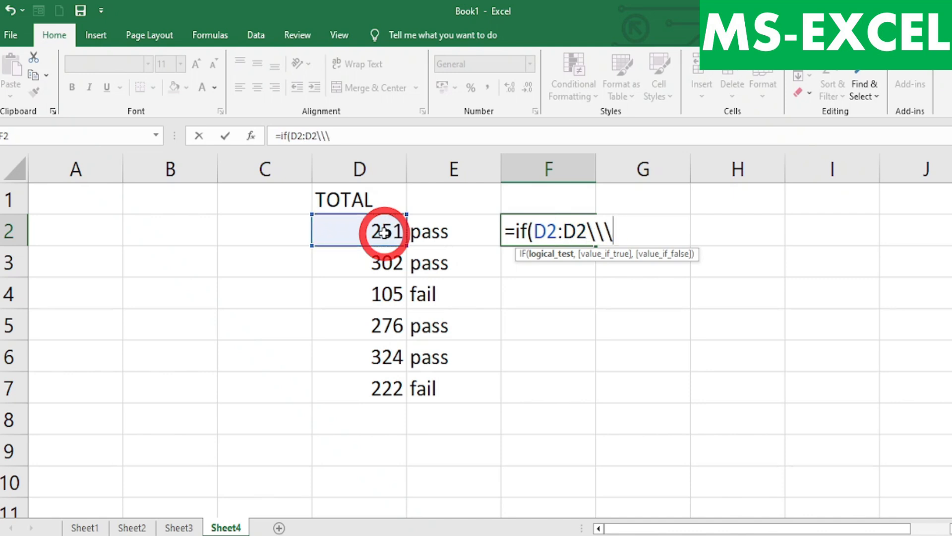
pyautogui.press('BackSpace')
pyautogui.press('BackSpace')
pyautogui.write('>')
pyautogui.write('2')
pyautogui.press('BackSpace')
pyautogui.write('300,')
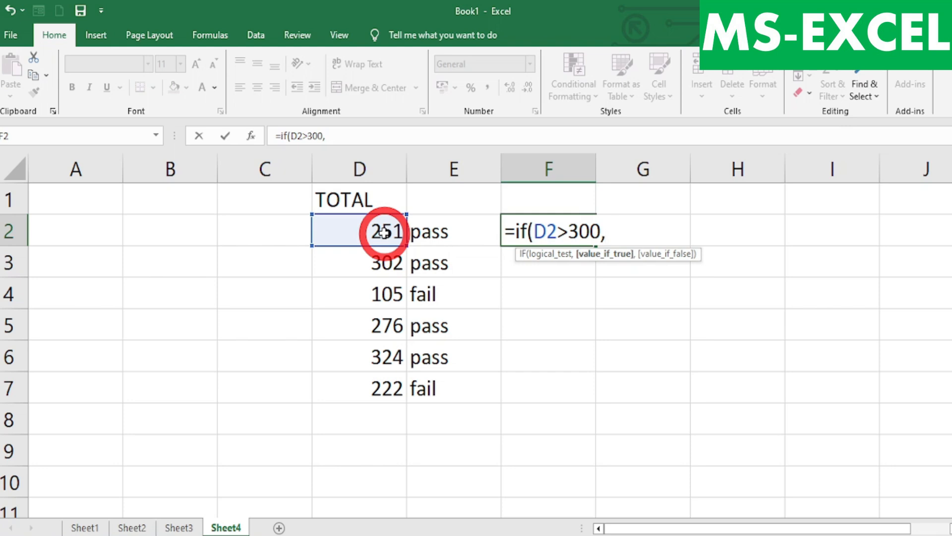
pyautogui.write('500,300)')
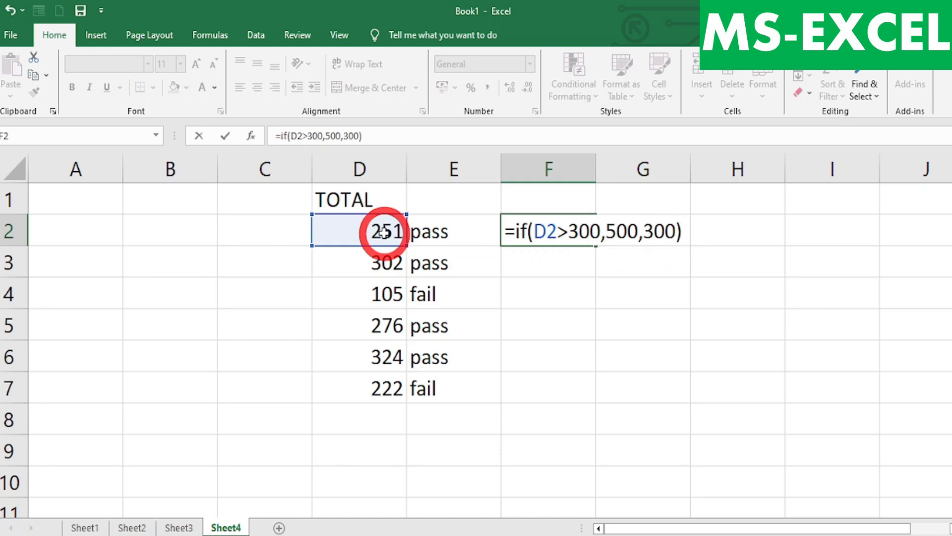
pyautogui.press('Return')
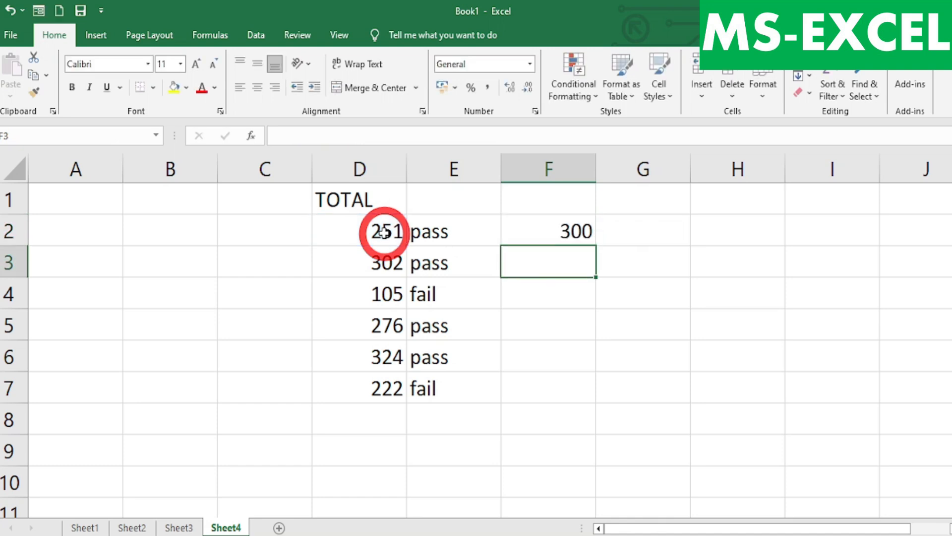
# Step: Fill the IF formula from F2 down to F7 and select F3 to check its copied formula
pyautogui.click(592, 237)
pyautogui.moveTo(597, 241); pyautogui.dragTo(590, 392)
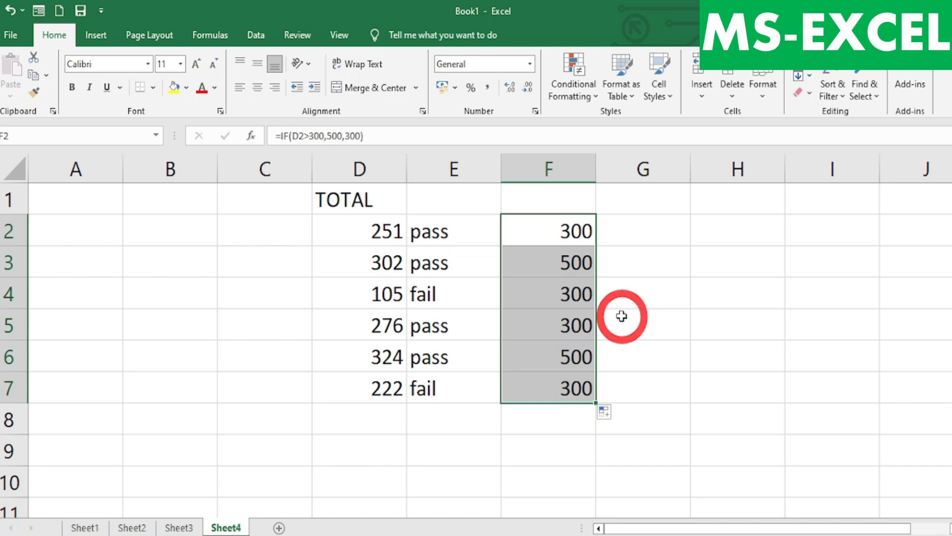
pyautogui.click(574, 265)
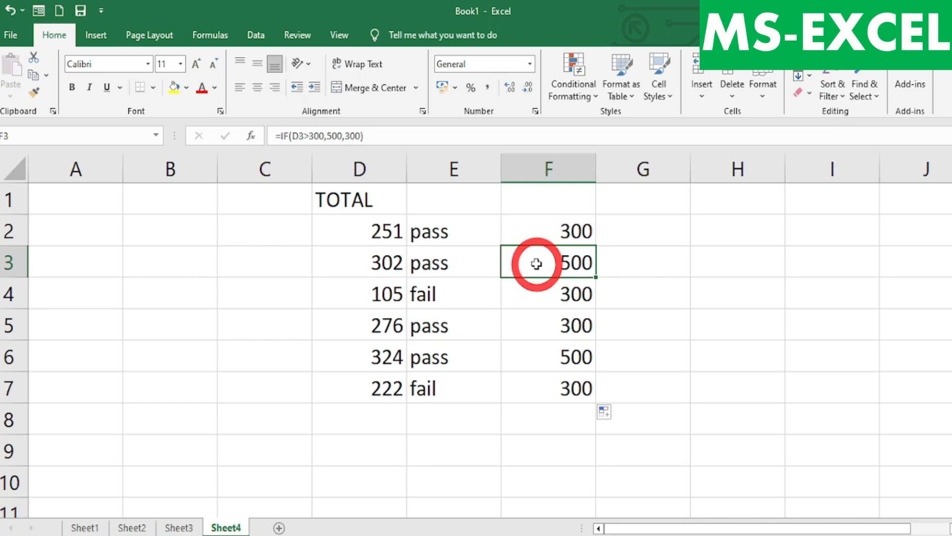
# Step: Switch to the PDF formula list, review it back to the start of page 1, and return to the Excel workbook
pyautogui.hotkey('alt', 'Tab')
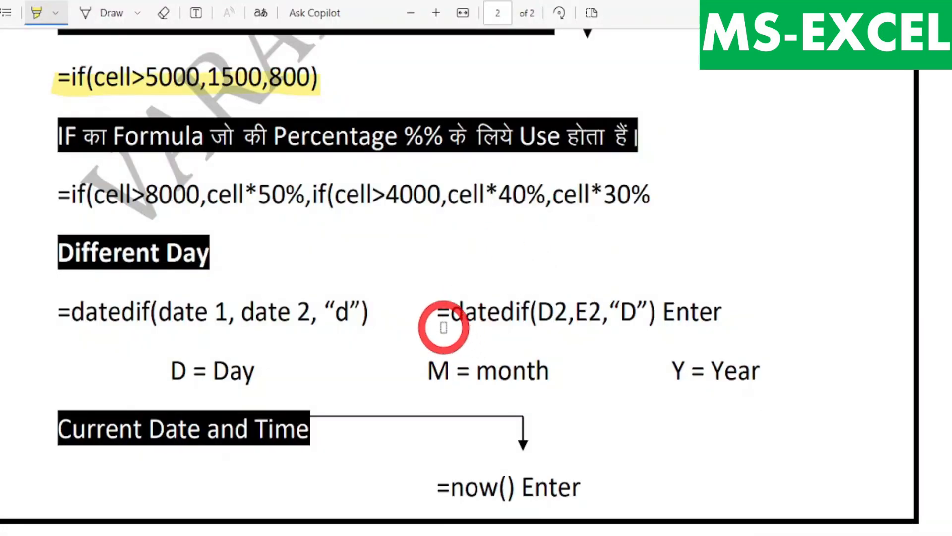
pyautogui.scroll(15, 443, 327)
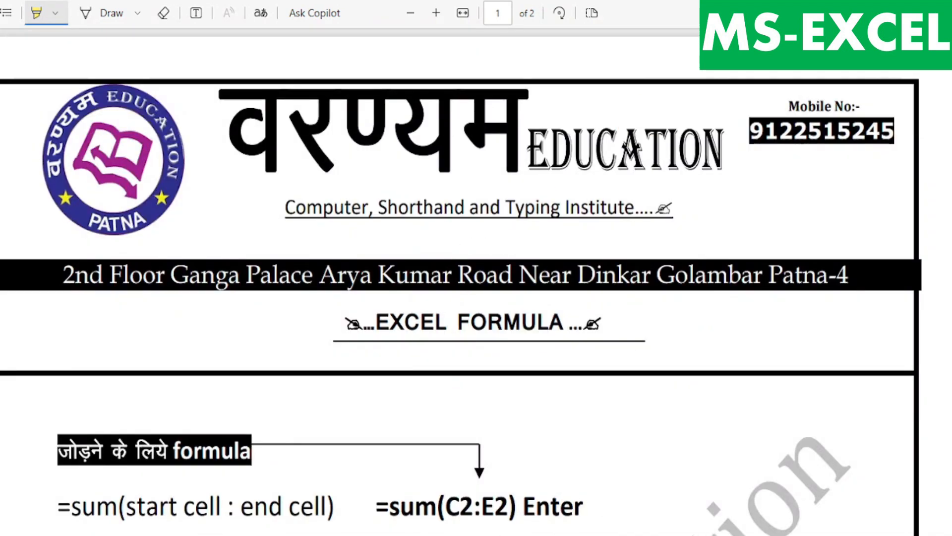
pyautogui.hotkey('alt', 'Tab')
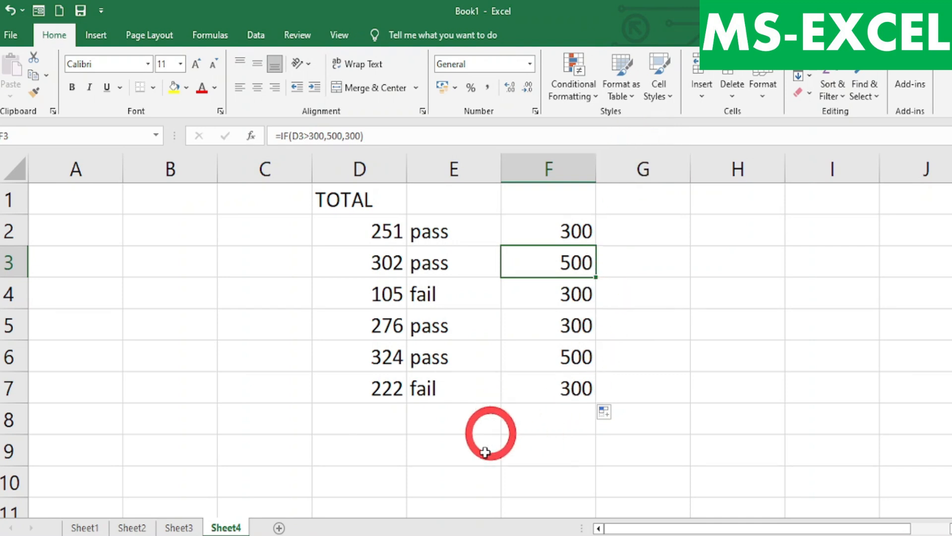
pyautogui.click(359, 510)
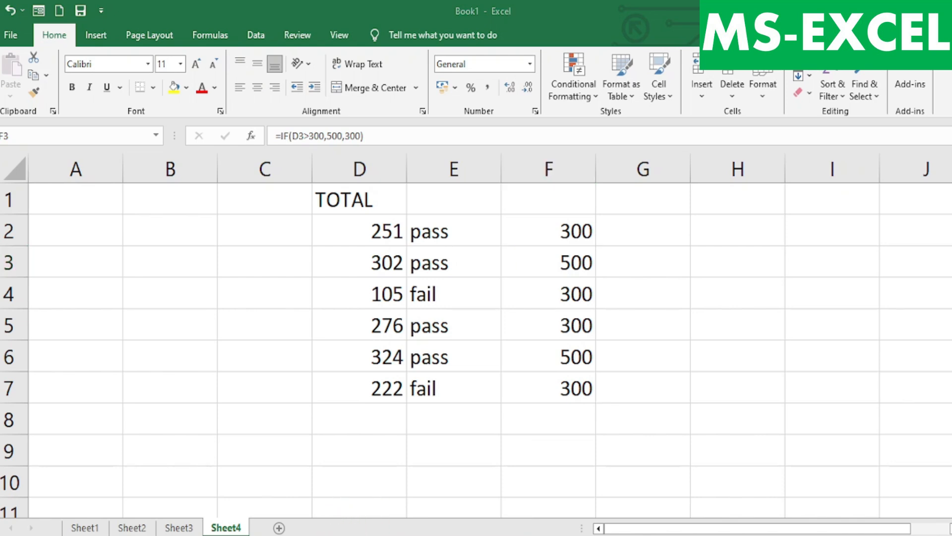